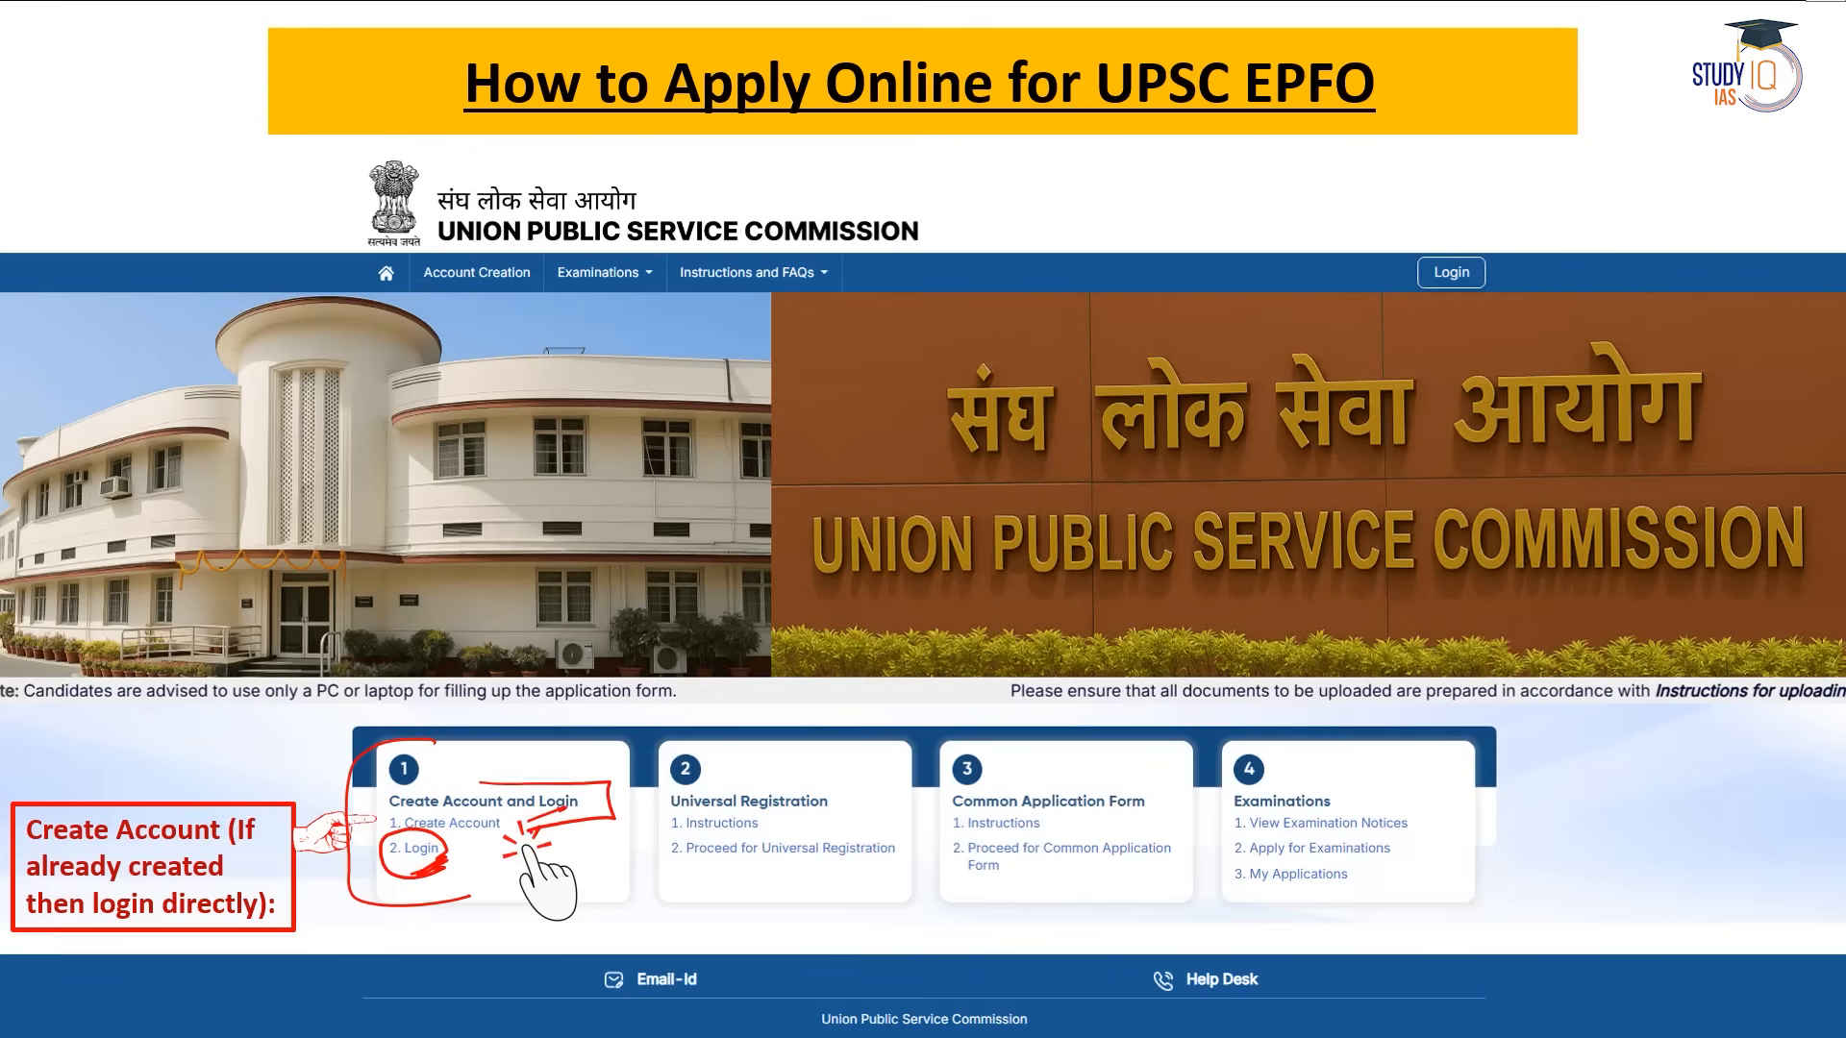
{"action": "key", "text": "Right"}
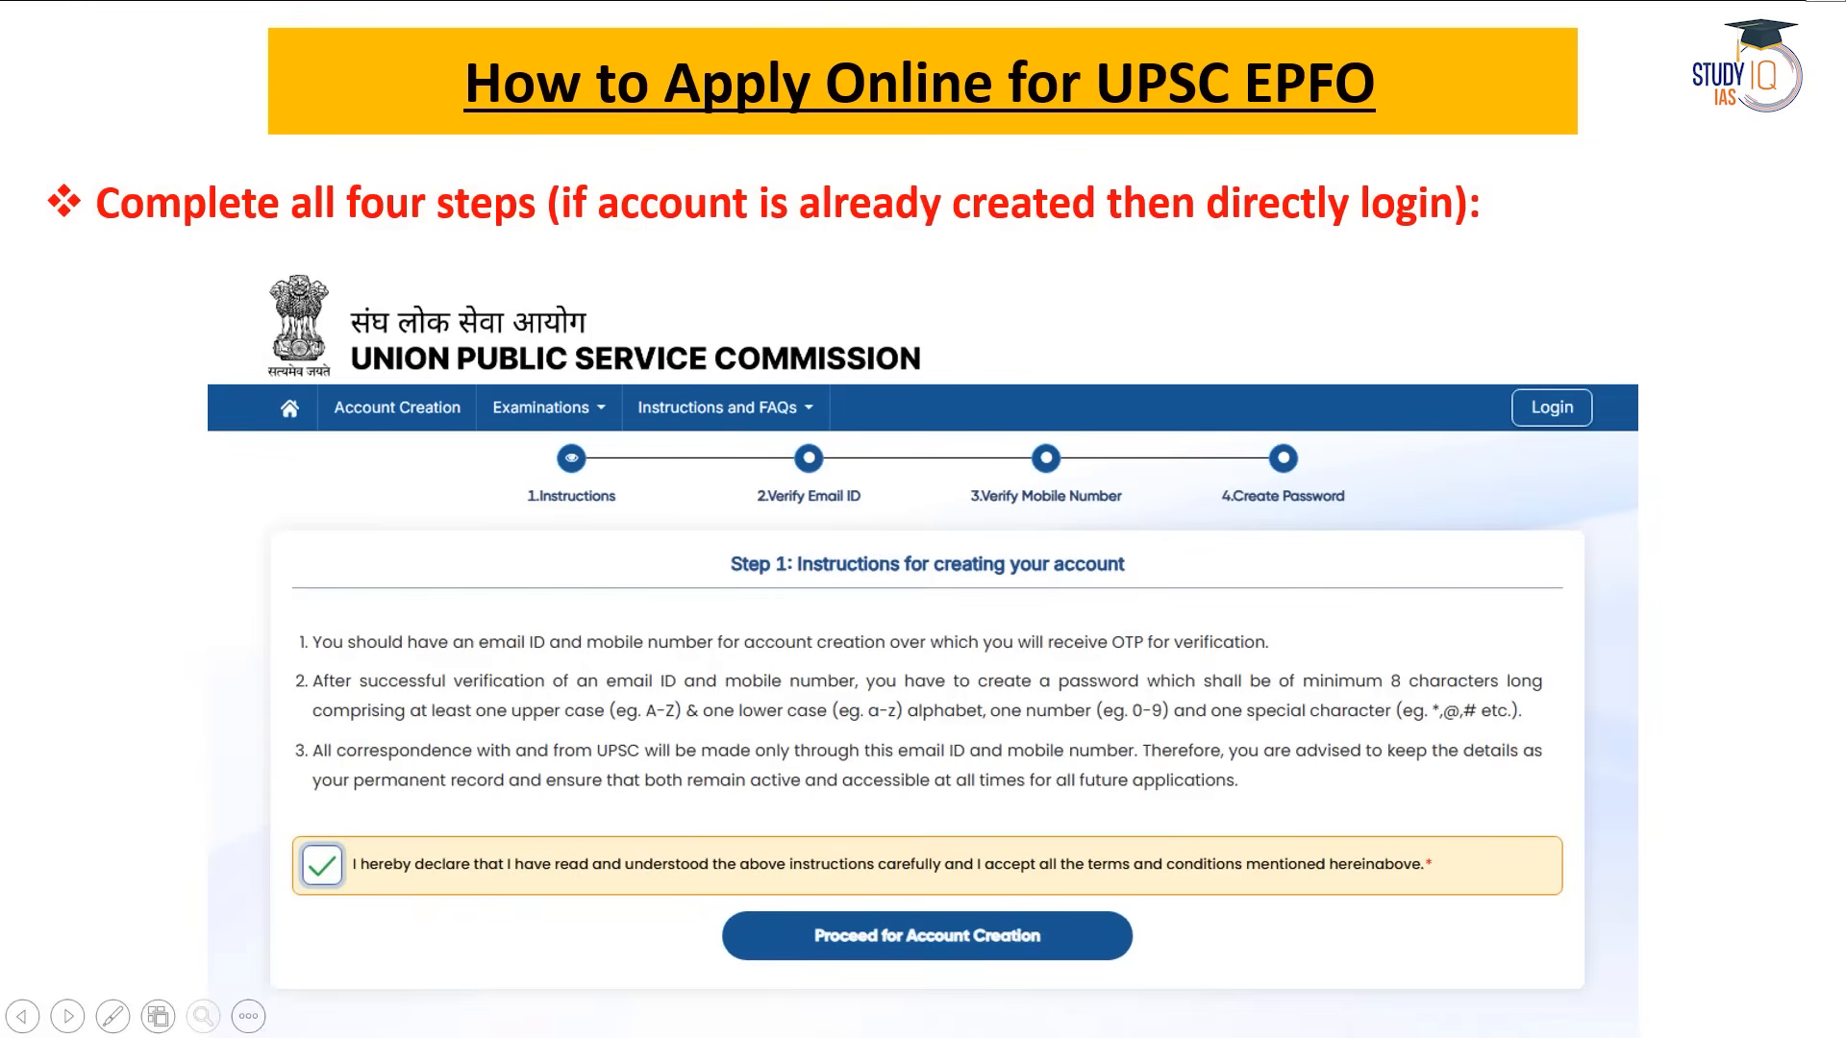
{"action": "key", "text": "Right"}
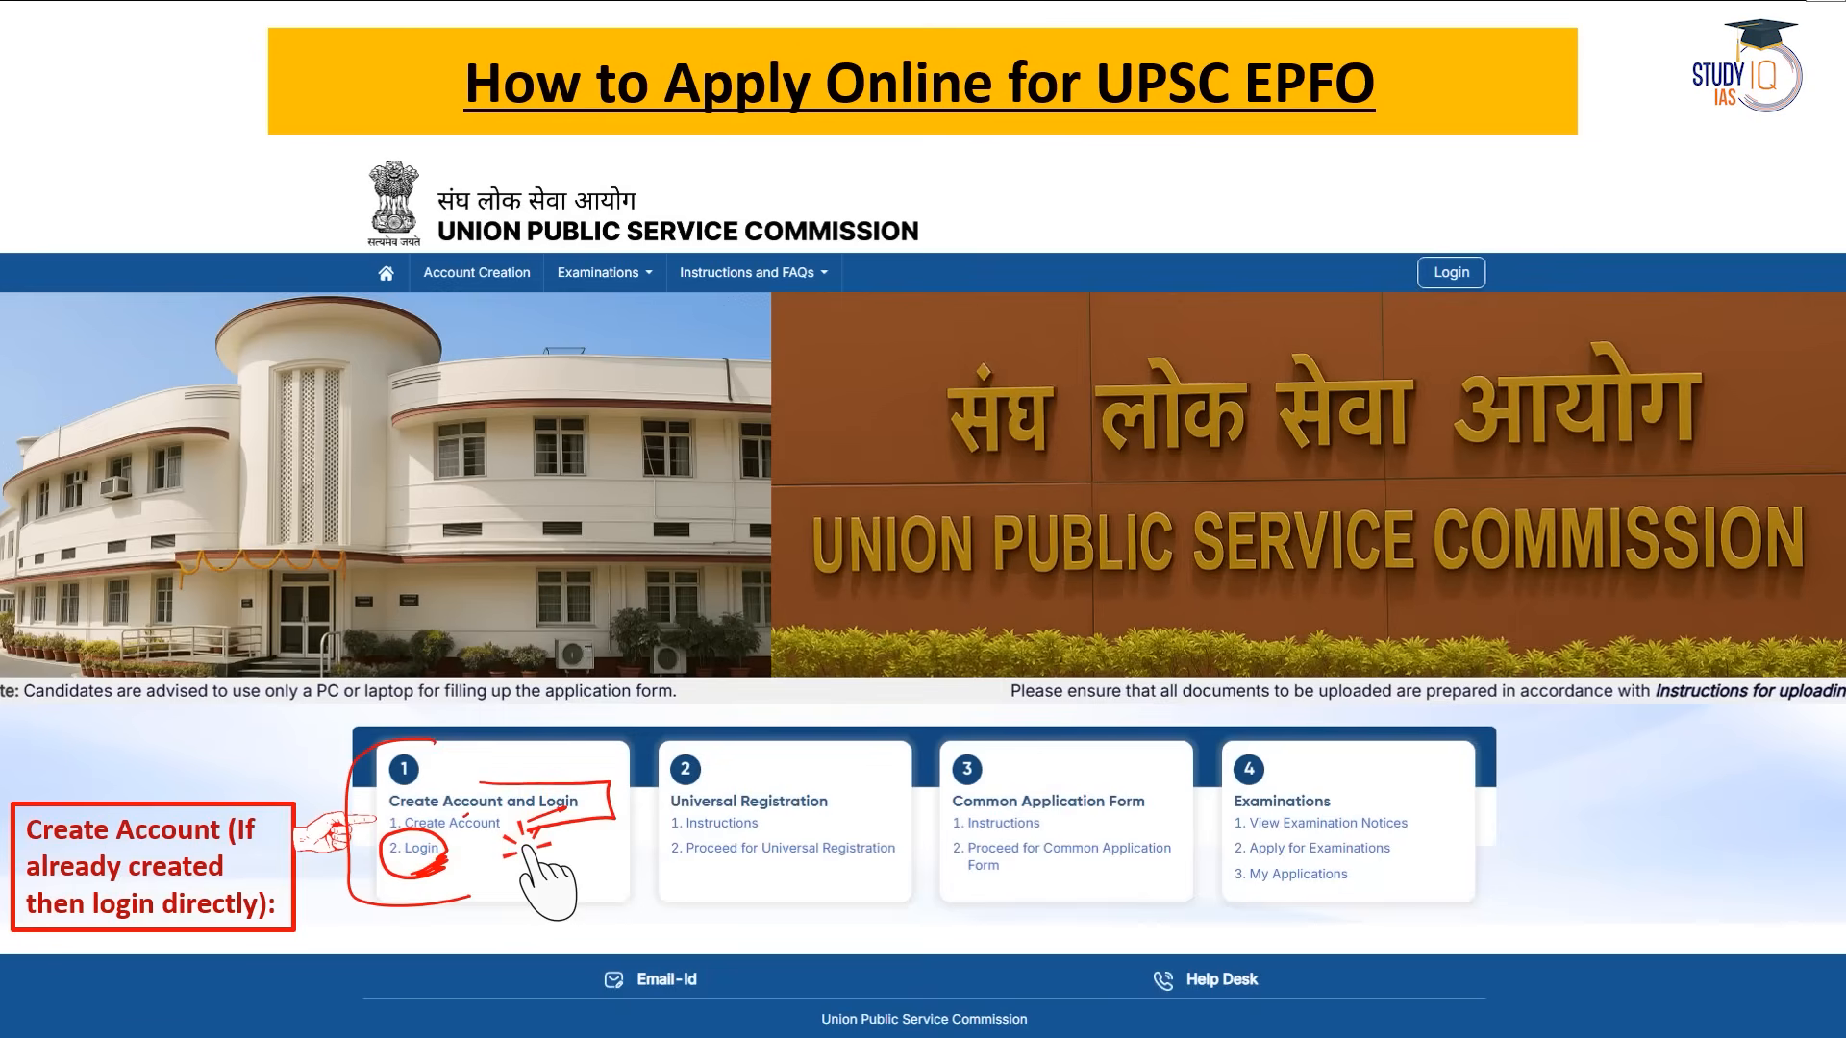
{"action": "key", "text": "Left"}
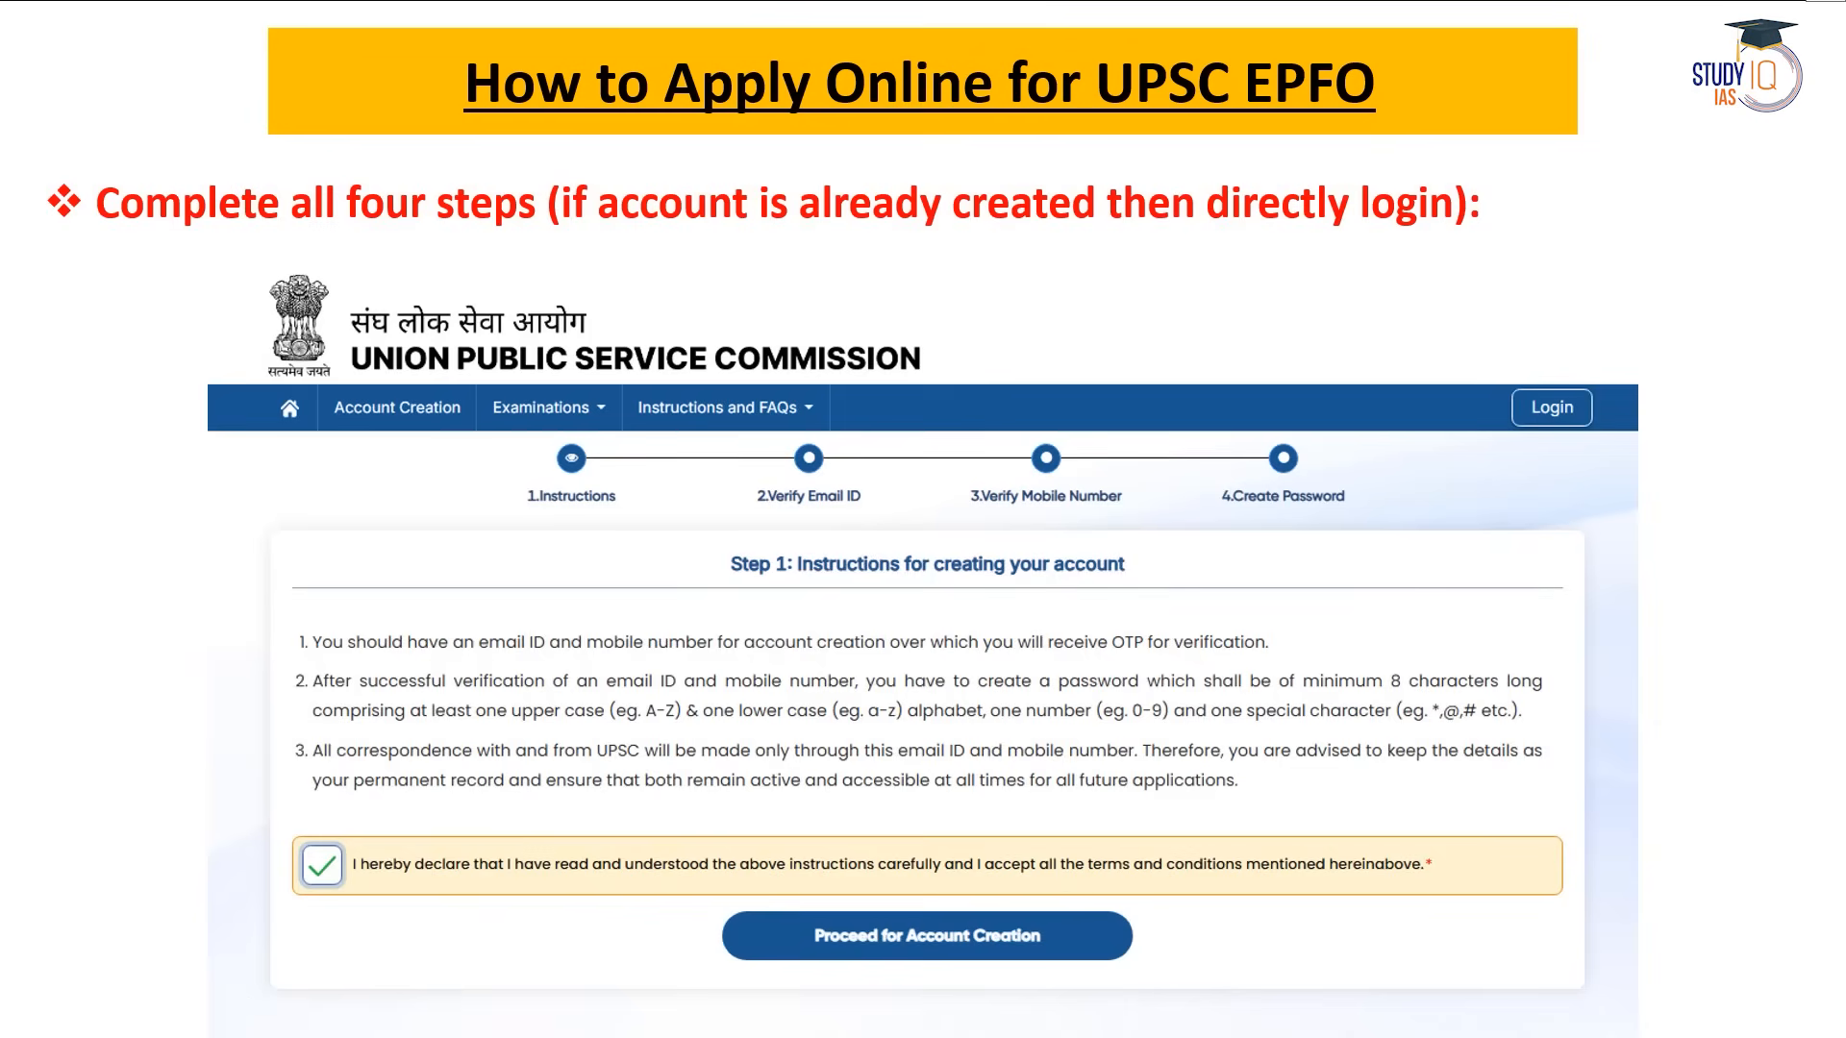
{"action": "left_click_drag", "start_coordinate": [939, 512], "coordinate": [1396, 522]}
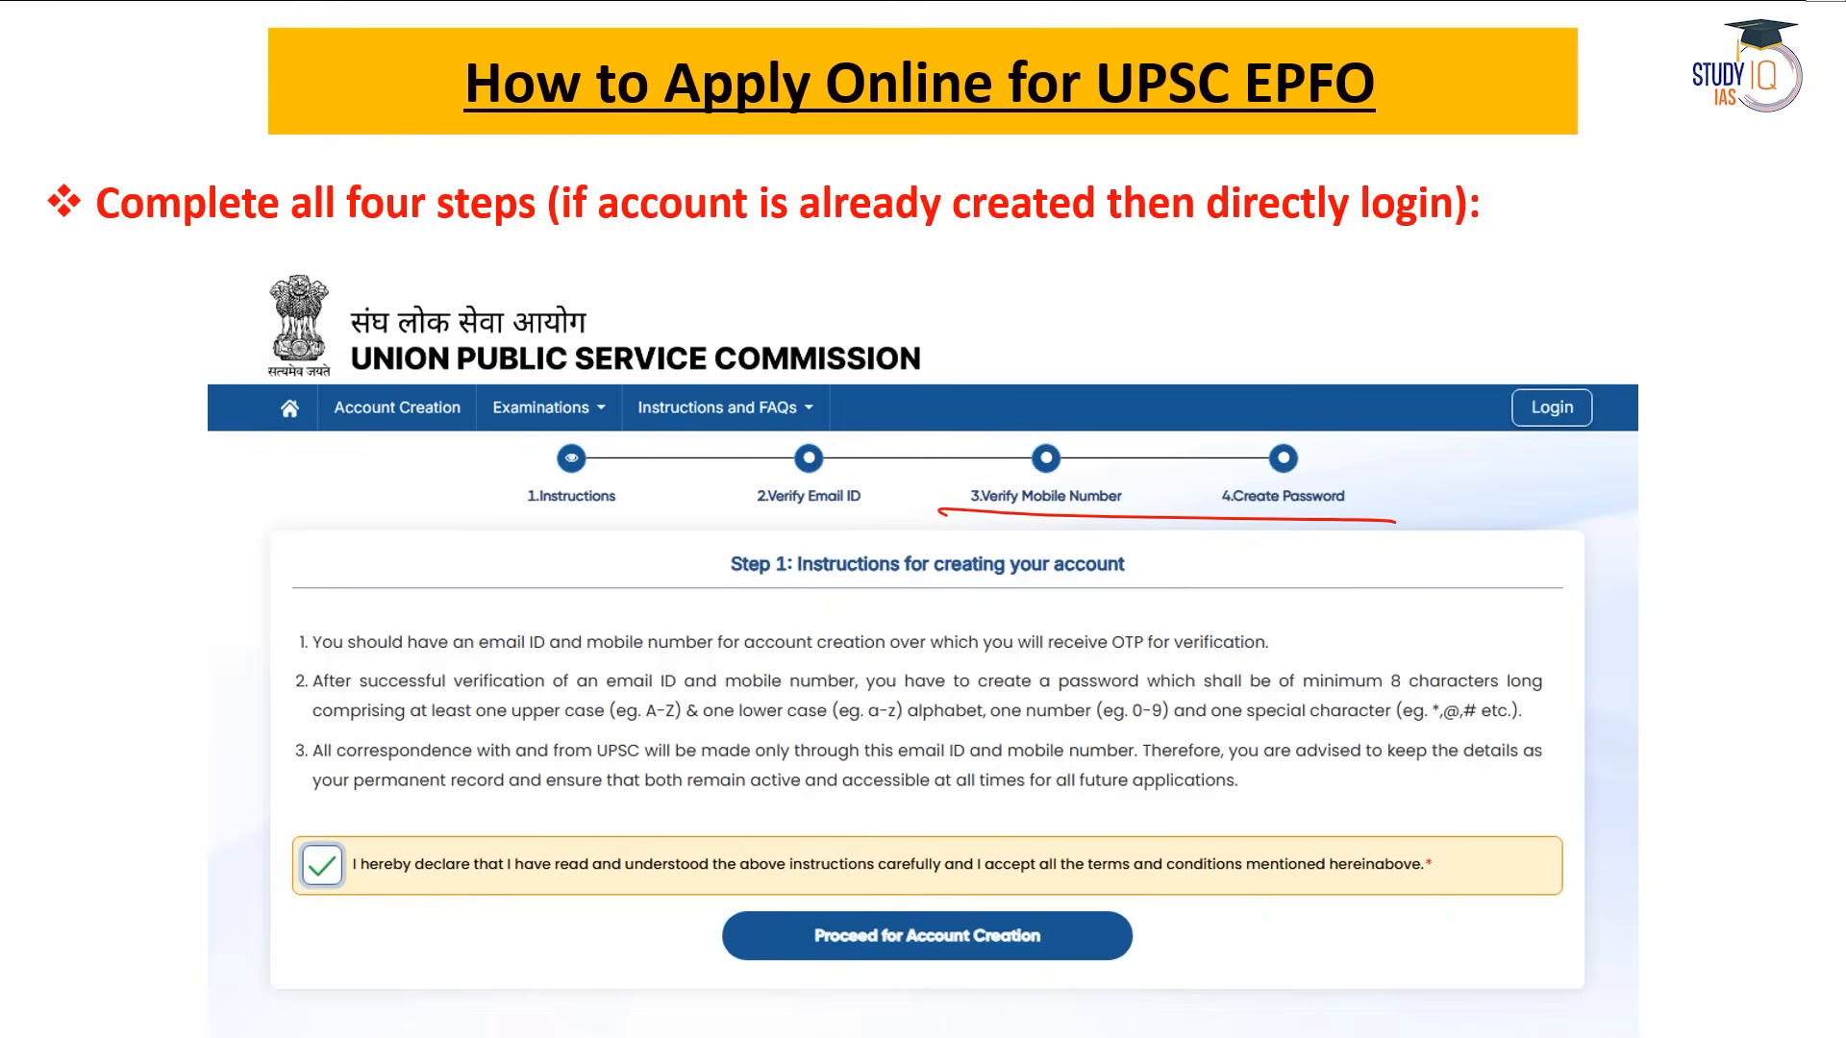
{"action": "left_click_drag", "start_coordinate": [299, 850], "coordinate": [368, 843]}
{"action": "key", "text": "Right"}
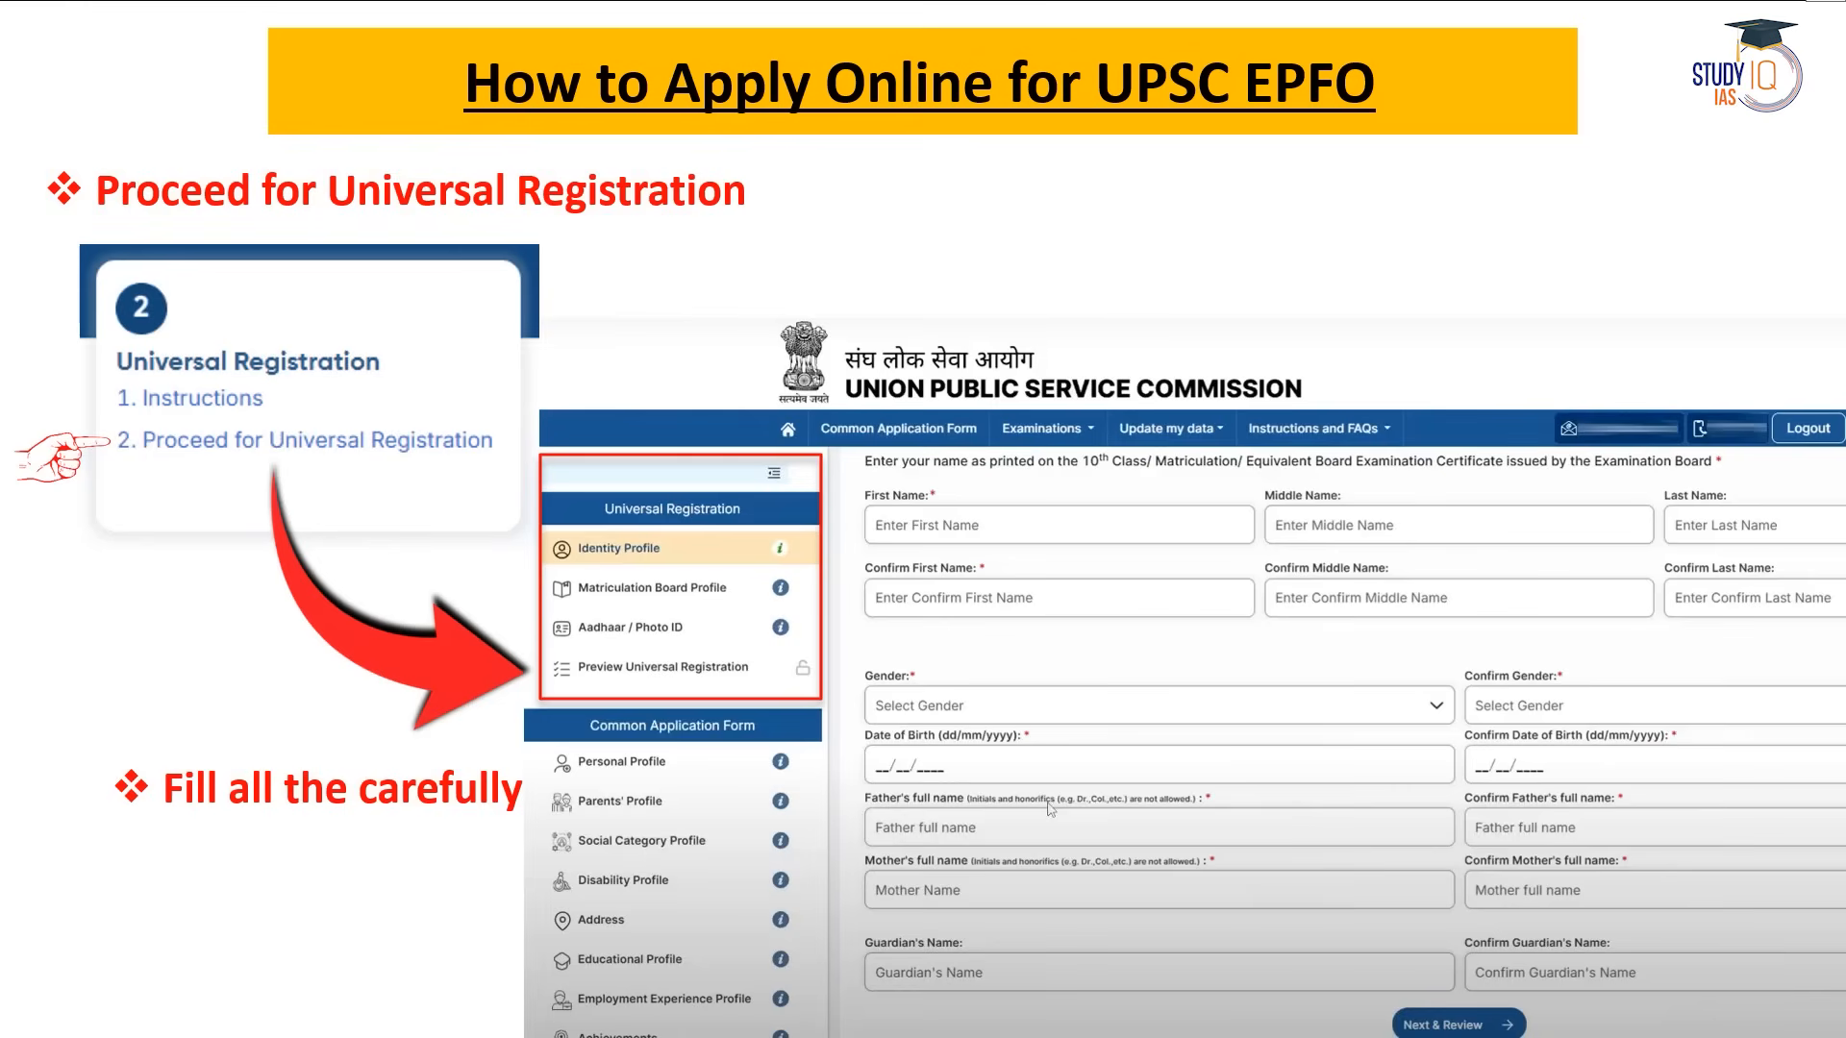
{"action": "mouse_move", "coordinate": [609, 538]}
{"action": "left_mouse_down"}
{"action": "mouse_move", "coordinate": [592, 526]}
{"action": "mouse_move", "coordinate": [517, 669]}
{"action": "mouse_move", "coordinate": [640, 680]}
{"action": "left_mouse_up"}
{"action": "mouse_move", "coordinate": [609, 527]}
{"action": "left_mouse_down"}
{"action": "mouse_move", "coordinate": [527, 604]}
{"action": "mouse_move", "coordinate": [634, 685]}
{"action": "left_mouse_up"}
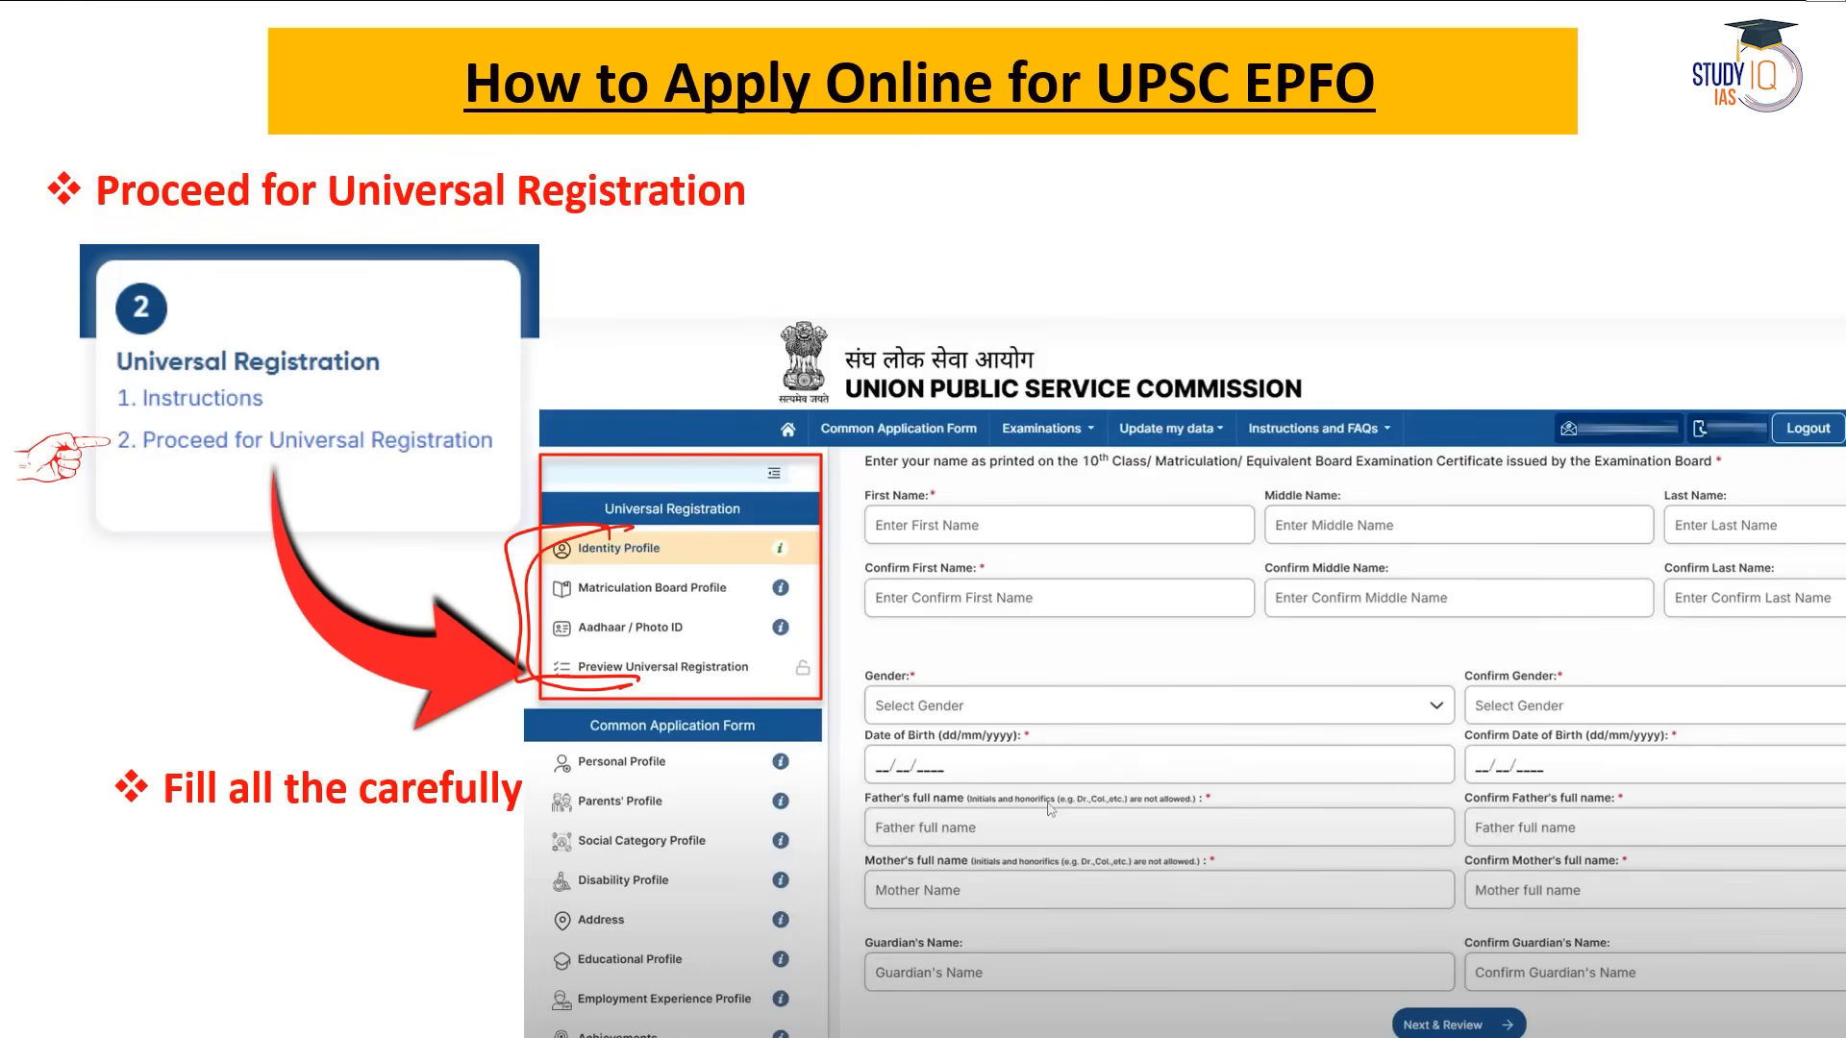
{"action": "left_click_drag", "start_coordinate": [620, 575], "coordinate": [691, 550]}
{"action": "left_click_drag", "start_coordinate": [1020, 526], "coordinate": [1112, 501]}
{"action": "left_click_drag", "start_coordinate": [1442, 523], "coordinate": [1545, 502]}
{"action": "left_click_drag", "start_coordinate": [1700, 526], "coordinate": [1800, 499]}
{"action": "left_click_drag", "start_coordinate": [1011, 589], "coordinate": [1112, 559]}
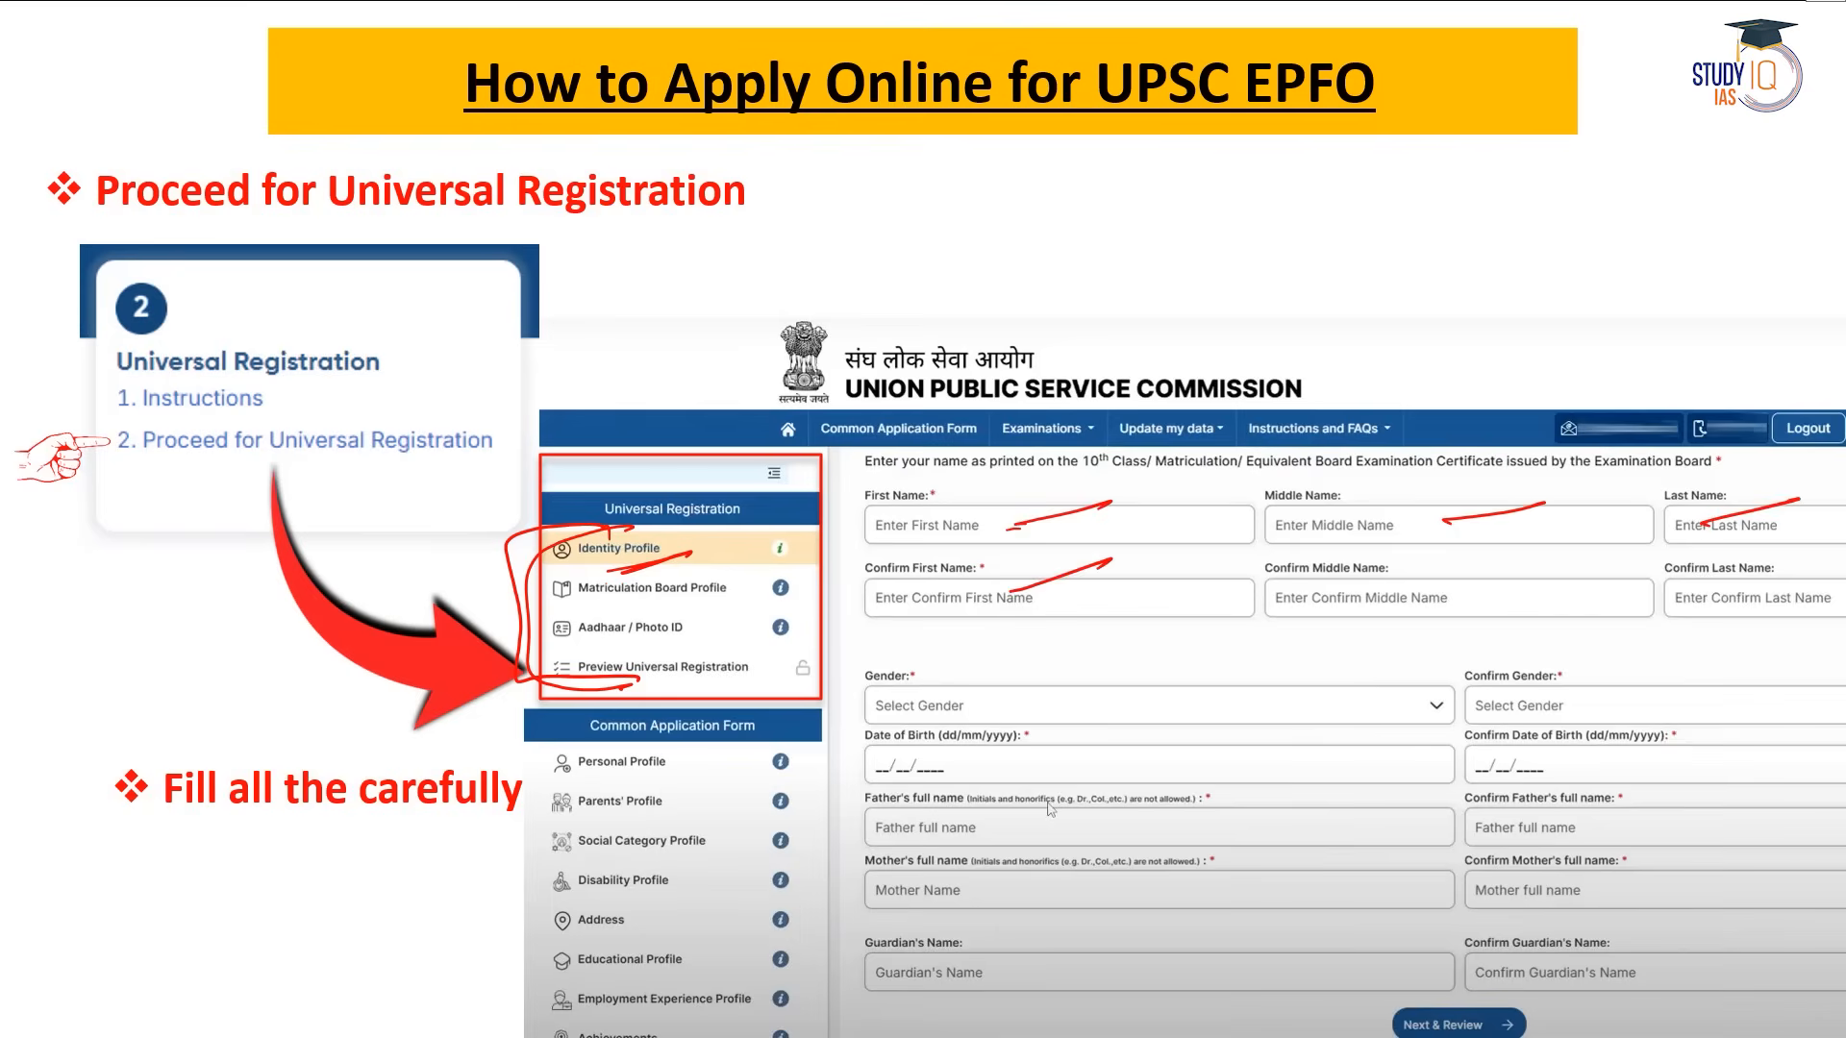
{"action": "left_click_drag", "start_coordinate": [1377, 591], "coordinate": [1501, 568]}
{"action": "left_click_drag", "start_coordinate": [1695, 602], "coordinate": [1804, 582]}
{"action": "left_click_drag", "start_coordinate": [971, 703], "coordinate": [1016, 695]}
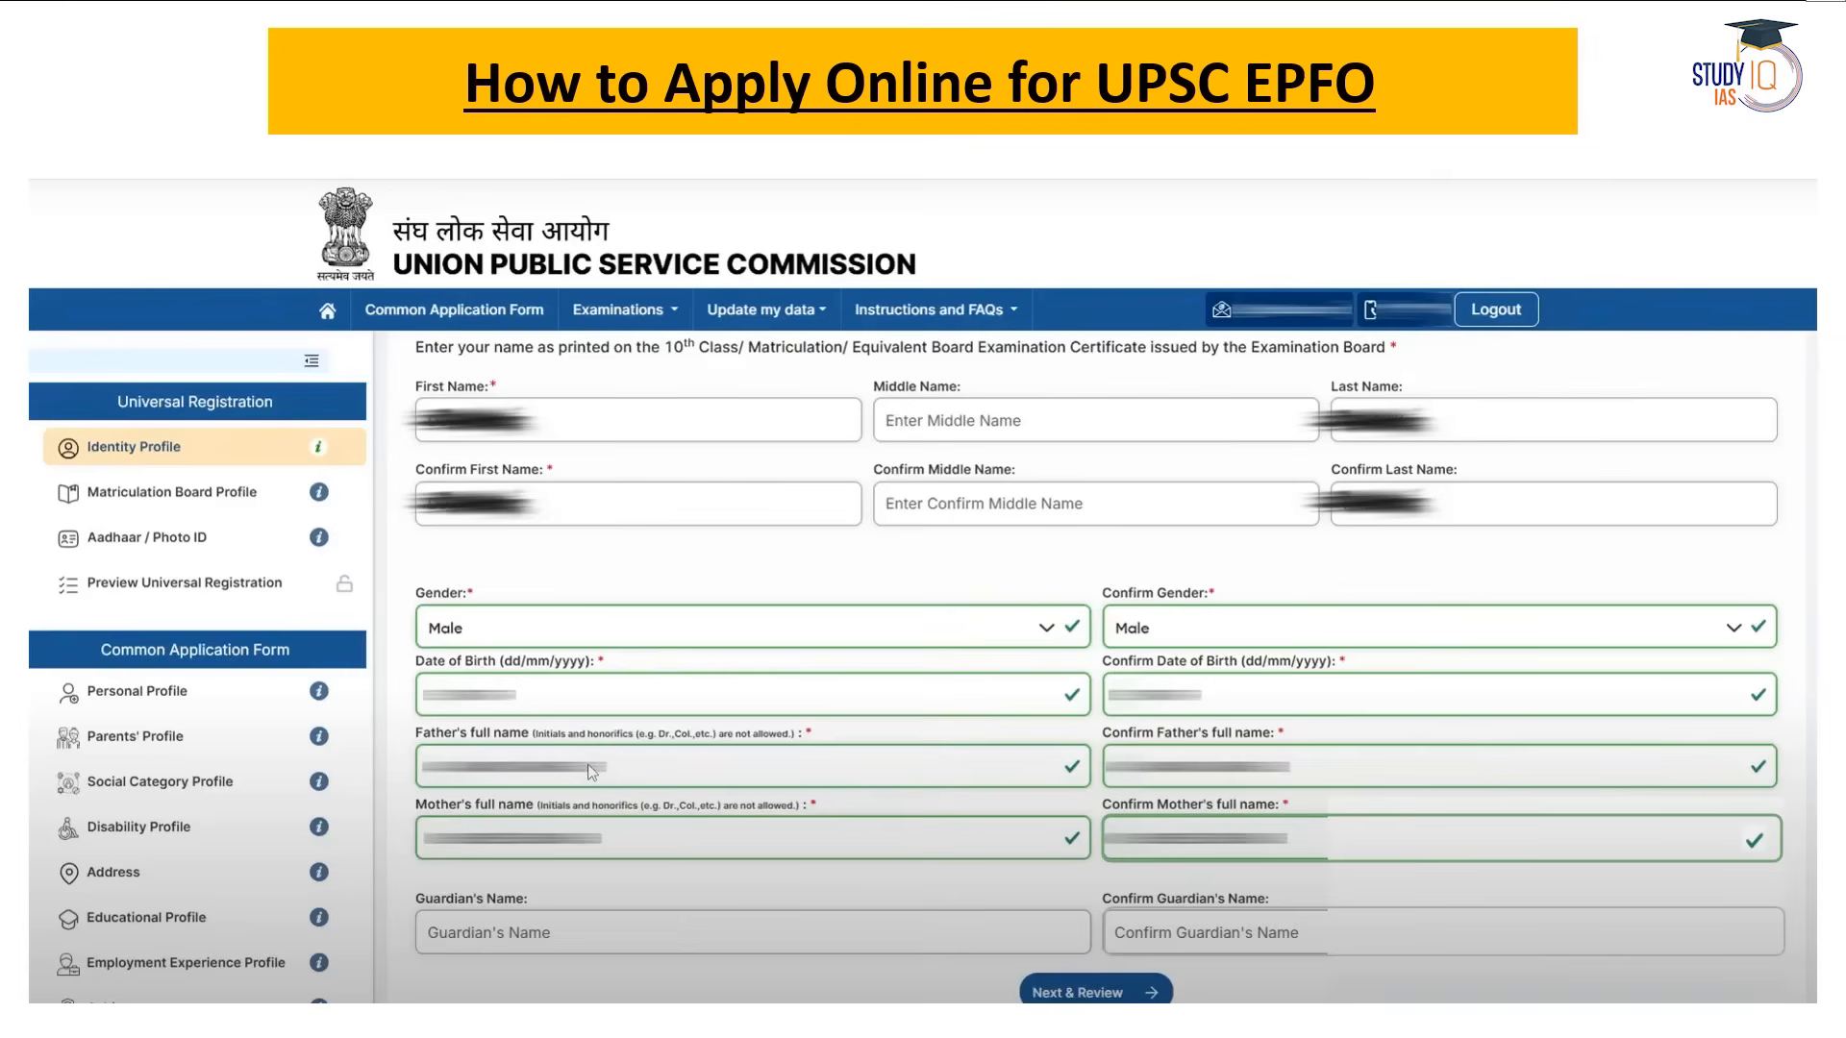
{"action": "left_click_drag", "start_coordinate": [543, 435], "coordinate": [684, 380]}
{"action": "left_click_drag", "start_coordinate": [603, 529], "coordinate": [673, 497]}
{"action": "left_click_drag", "start_coordinate": [585, 645], "coordinate": [673, 611]}
{"action": "left_click_drag", "start_coordinate": [544, 764], "coordinate": [684, 708]}
{"action": "left_click_drag", "start_coordinate": [586, 853], "coordinate": [692, 808]}
{"action": "left_click_drag", "start_coordinate": [595, 901], "coordinate": [691, 865]}
{"action": "left_click_drag", "start_coordinate": [650, 917], "coordinate": [702, 926]}
{"action": "left_click_drag", "start_coordinate": [1244, 701], "coordinate": [1355, 680]}
{"action": "left_click_drag", "start_coordinate": [1251, 812], "coordinate": [1404, 831]}
{"action": "mouse_move", "coordinate": [1330, 899]}
{"action": "left_mouse_down"}
{"action": "mouse_move", "coordinate": [1317, 923]}
{"action": "mouse_move", "coordinate": [1423, 895]}
{"action": "left_mouse_up"}
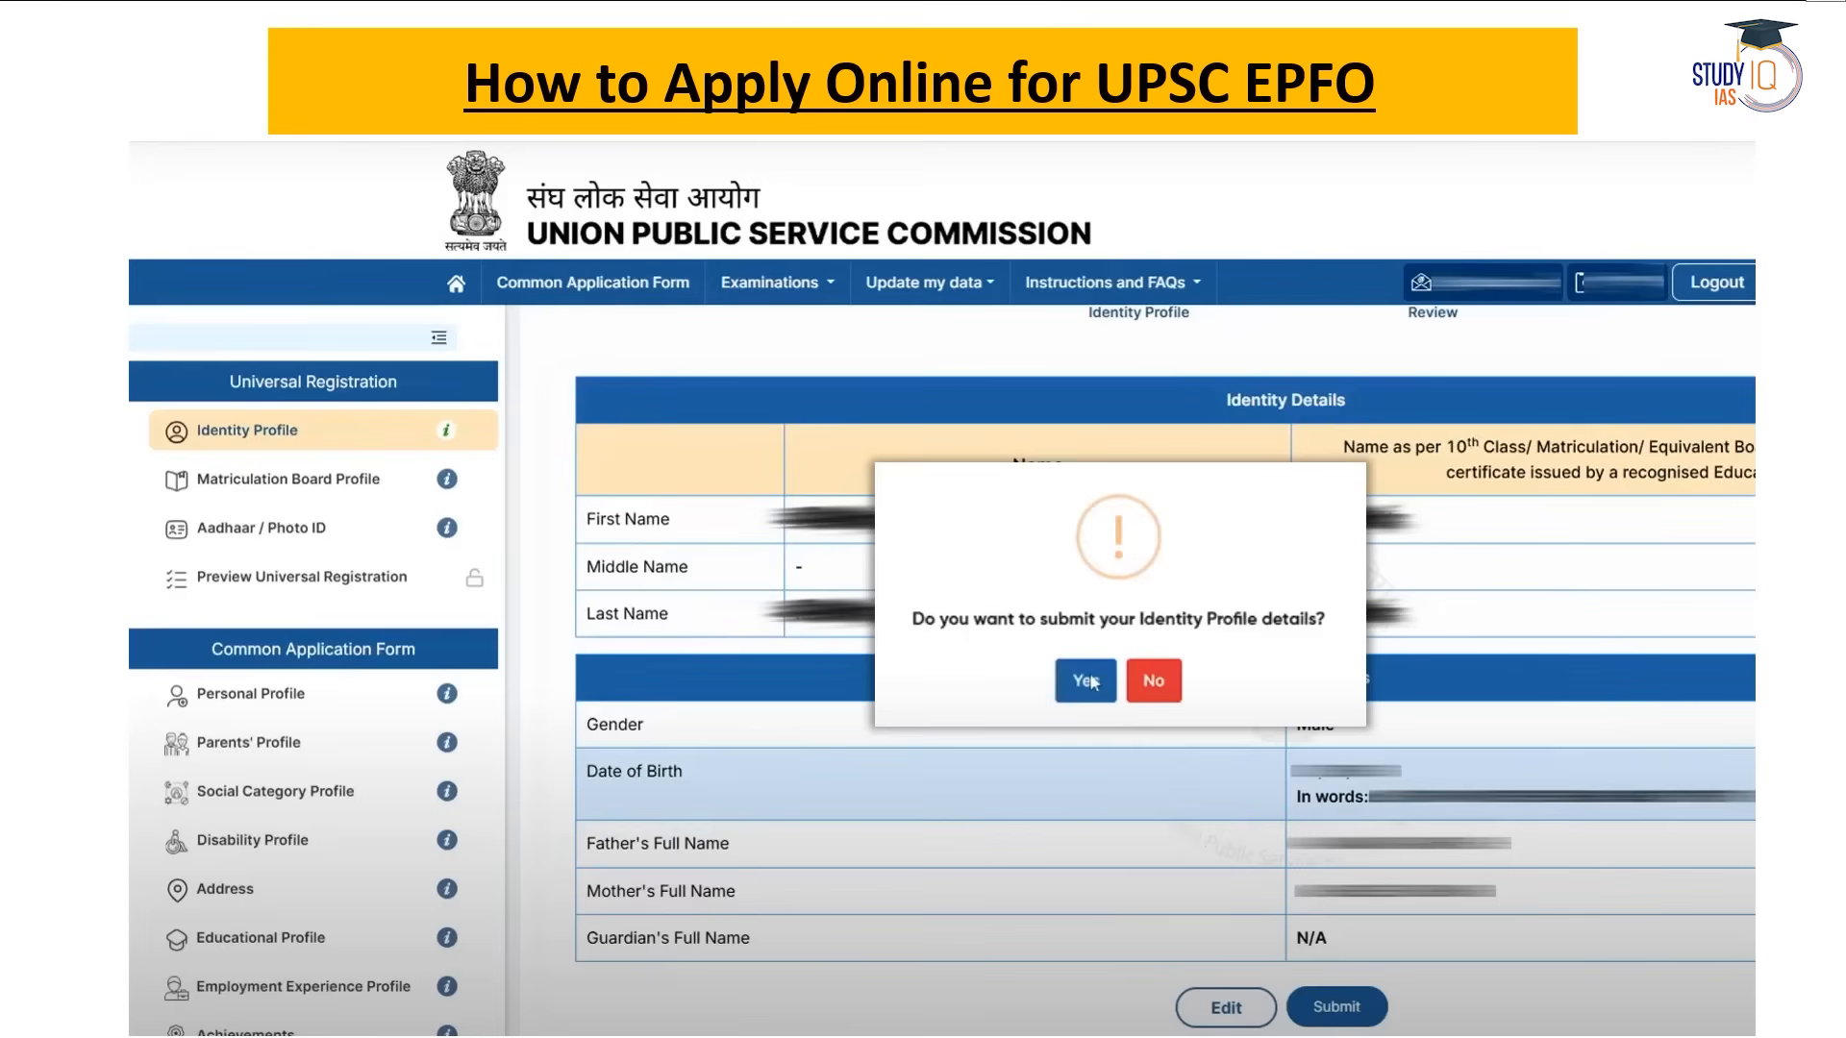
{"action": "left_click", "coordinate": [1086, 681]}
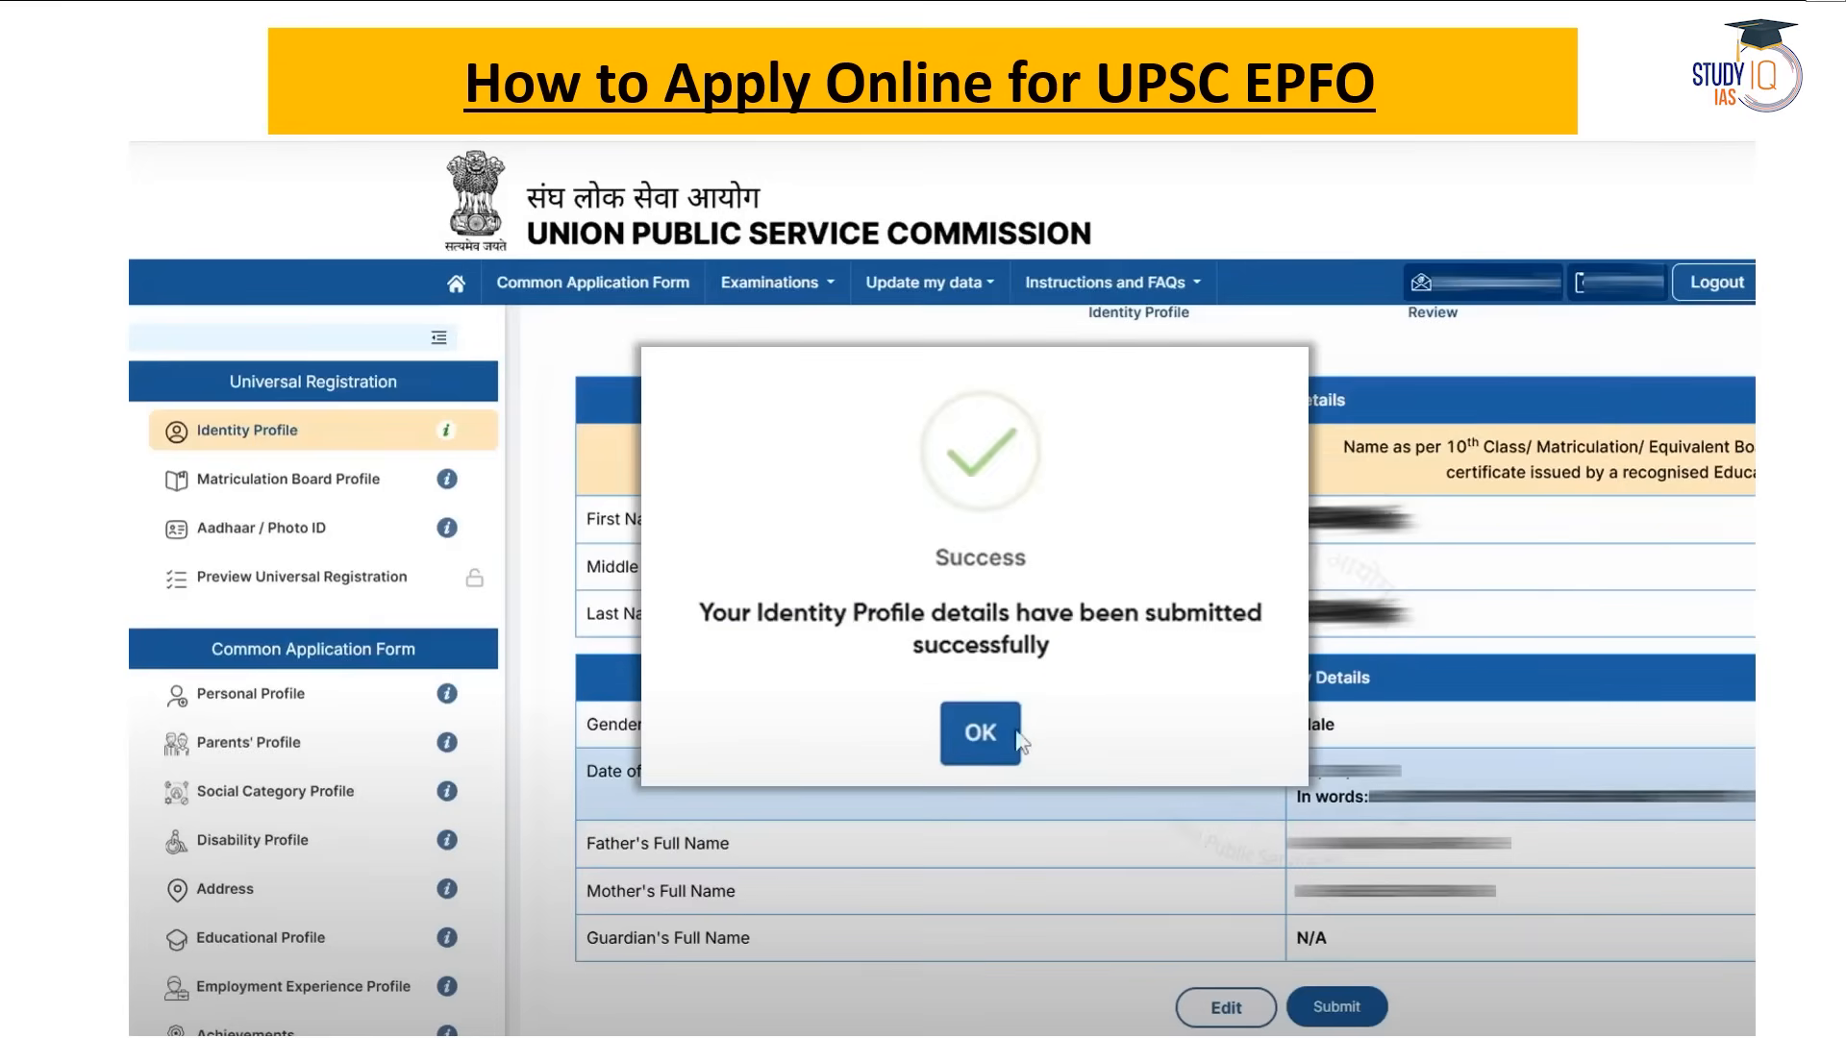
{"action": "left_click", "coordinate": [1017, 734]}
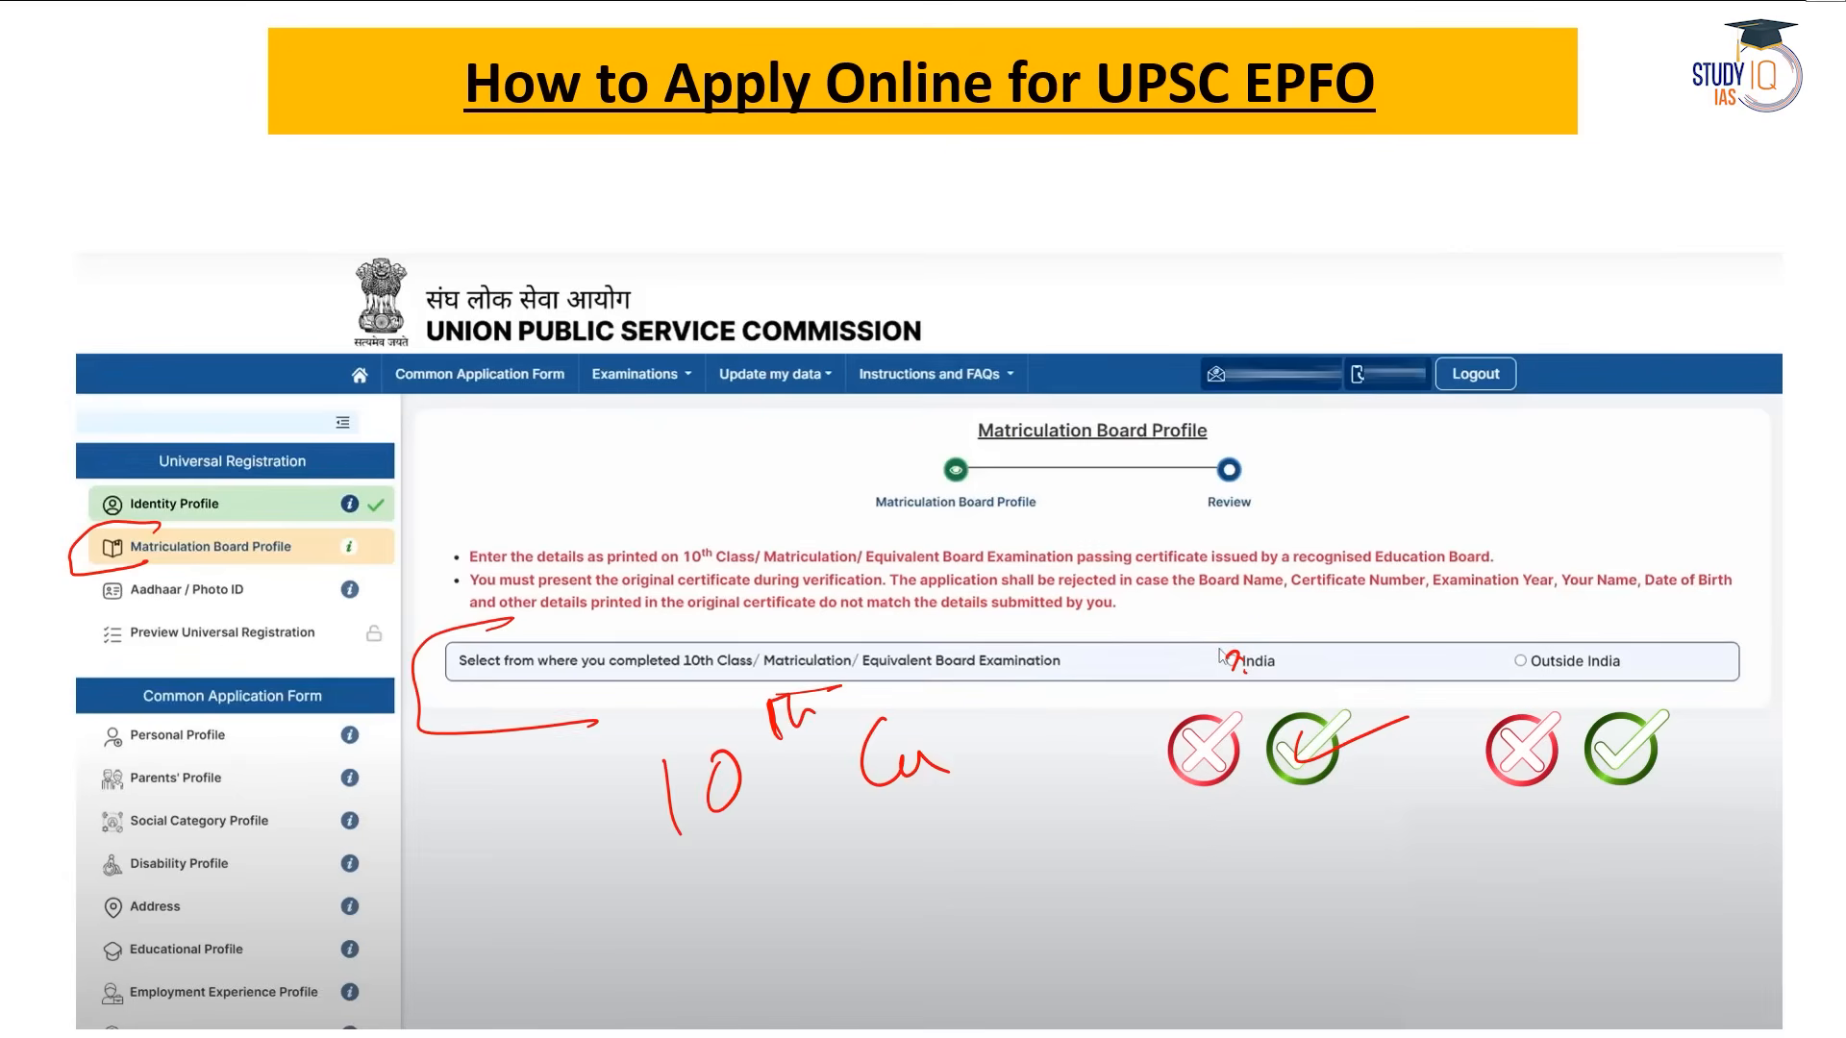
{"action": "left_click", "coordinate": [1229, 661]}
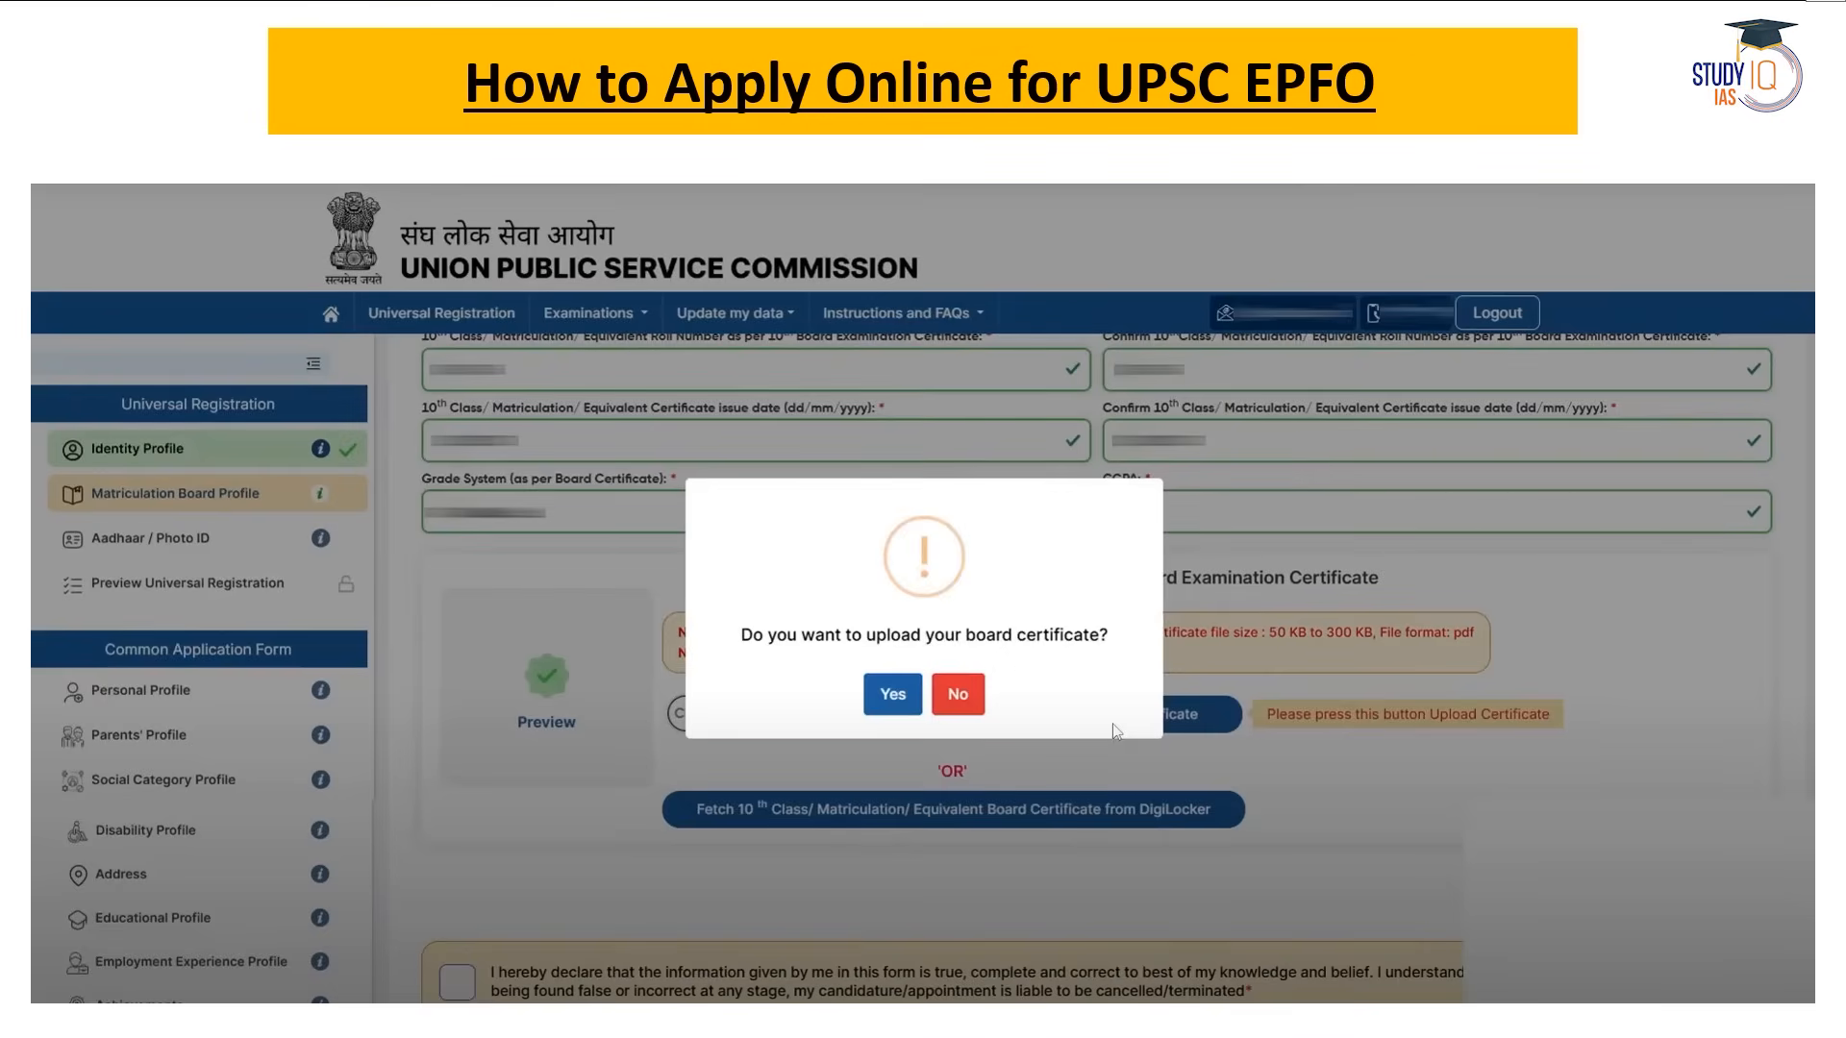
{"action": "left_click", "coordinate": [892, 693]}
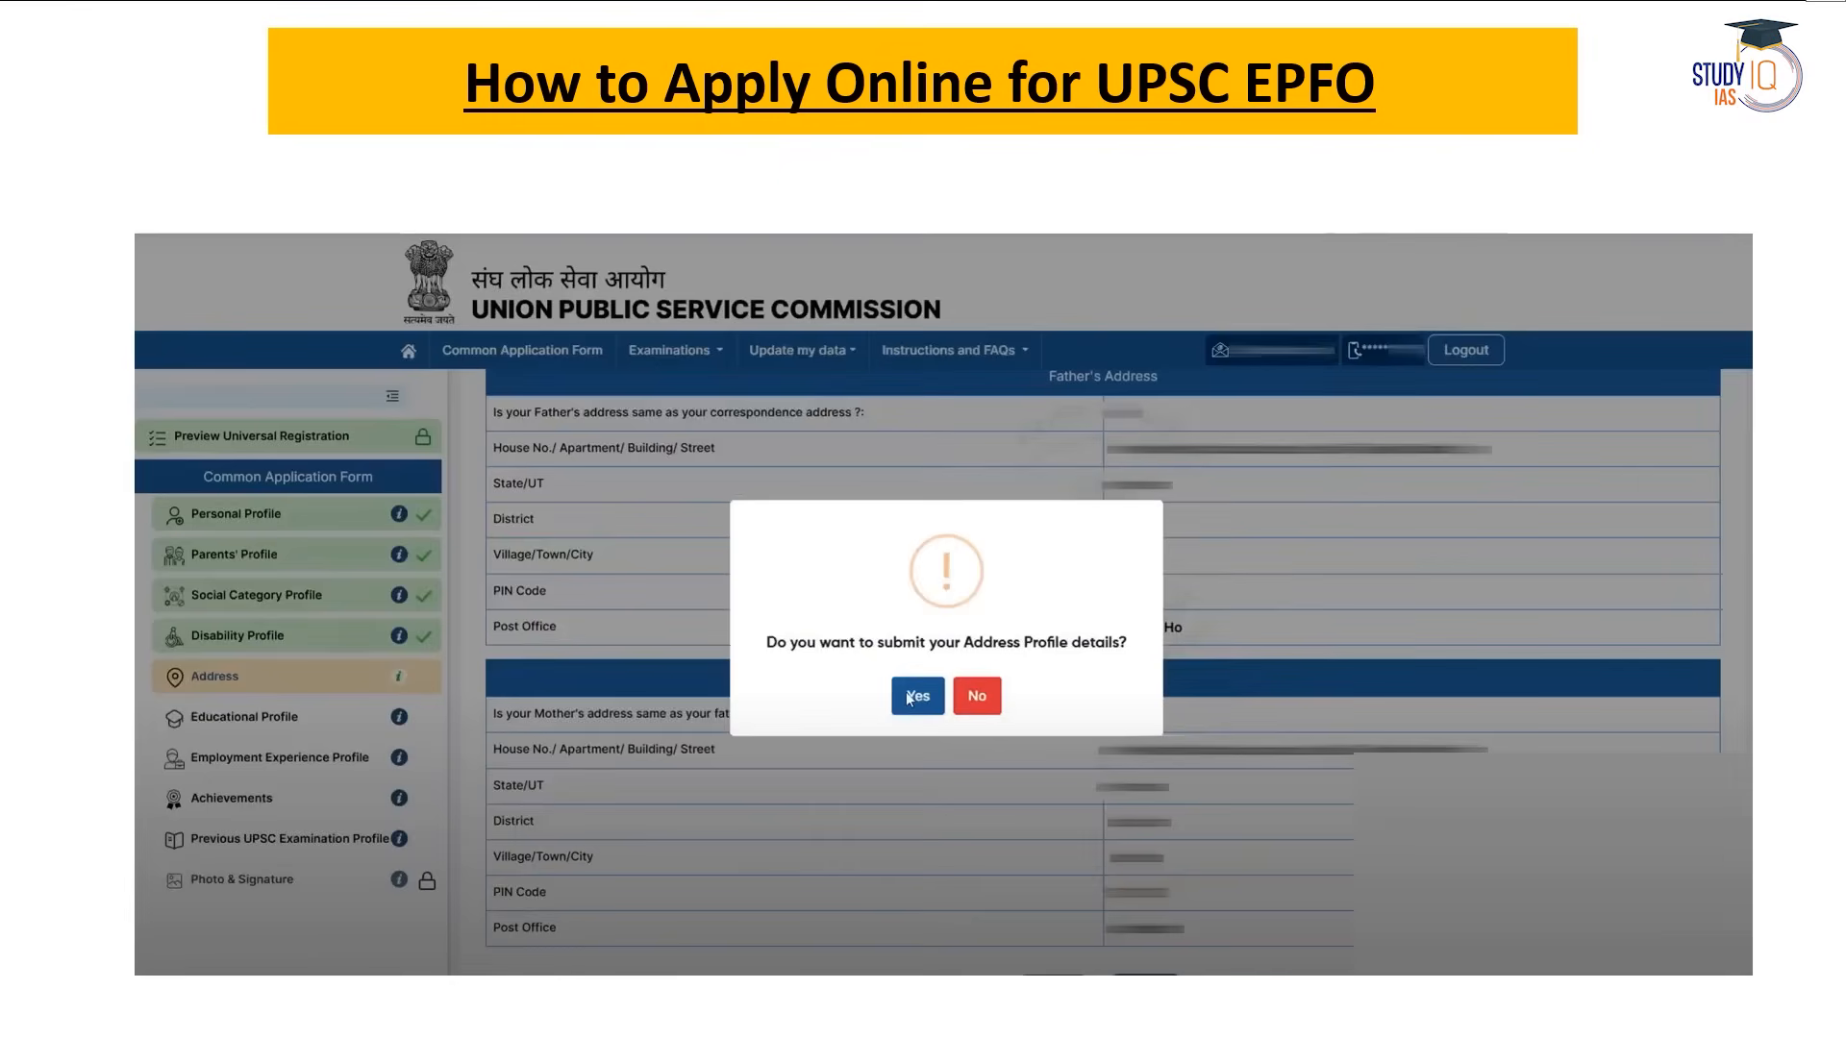
{"action": "left_click", "coordinate": [913, 696]}
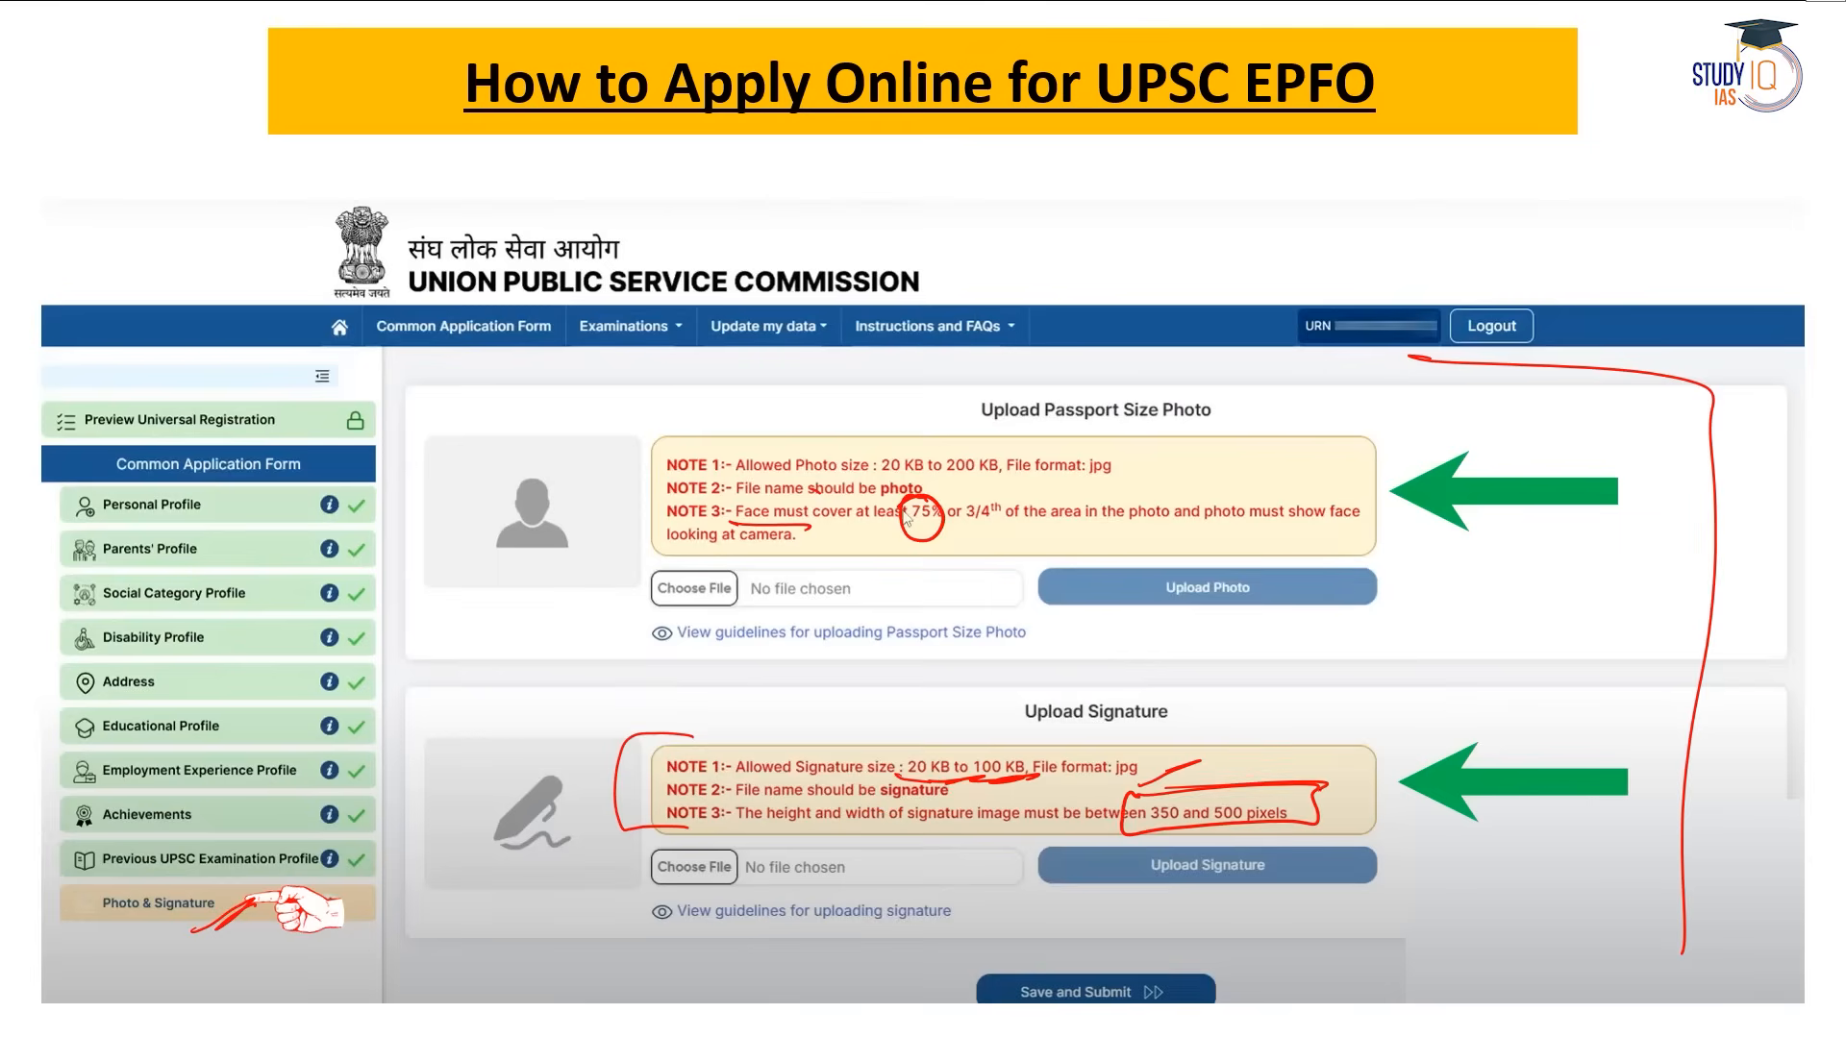
{"action": "key", "text": "Right"}
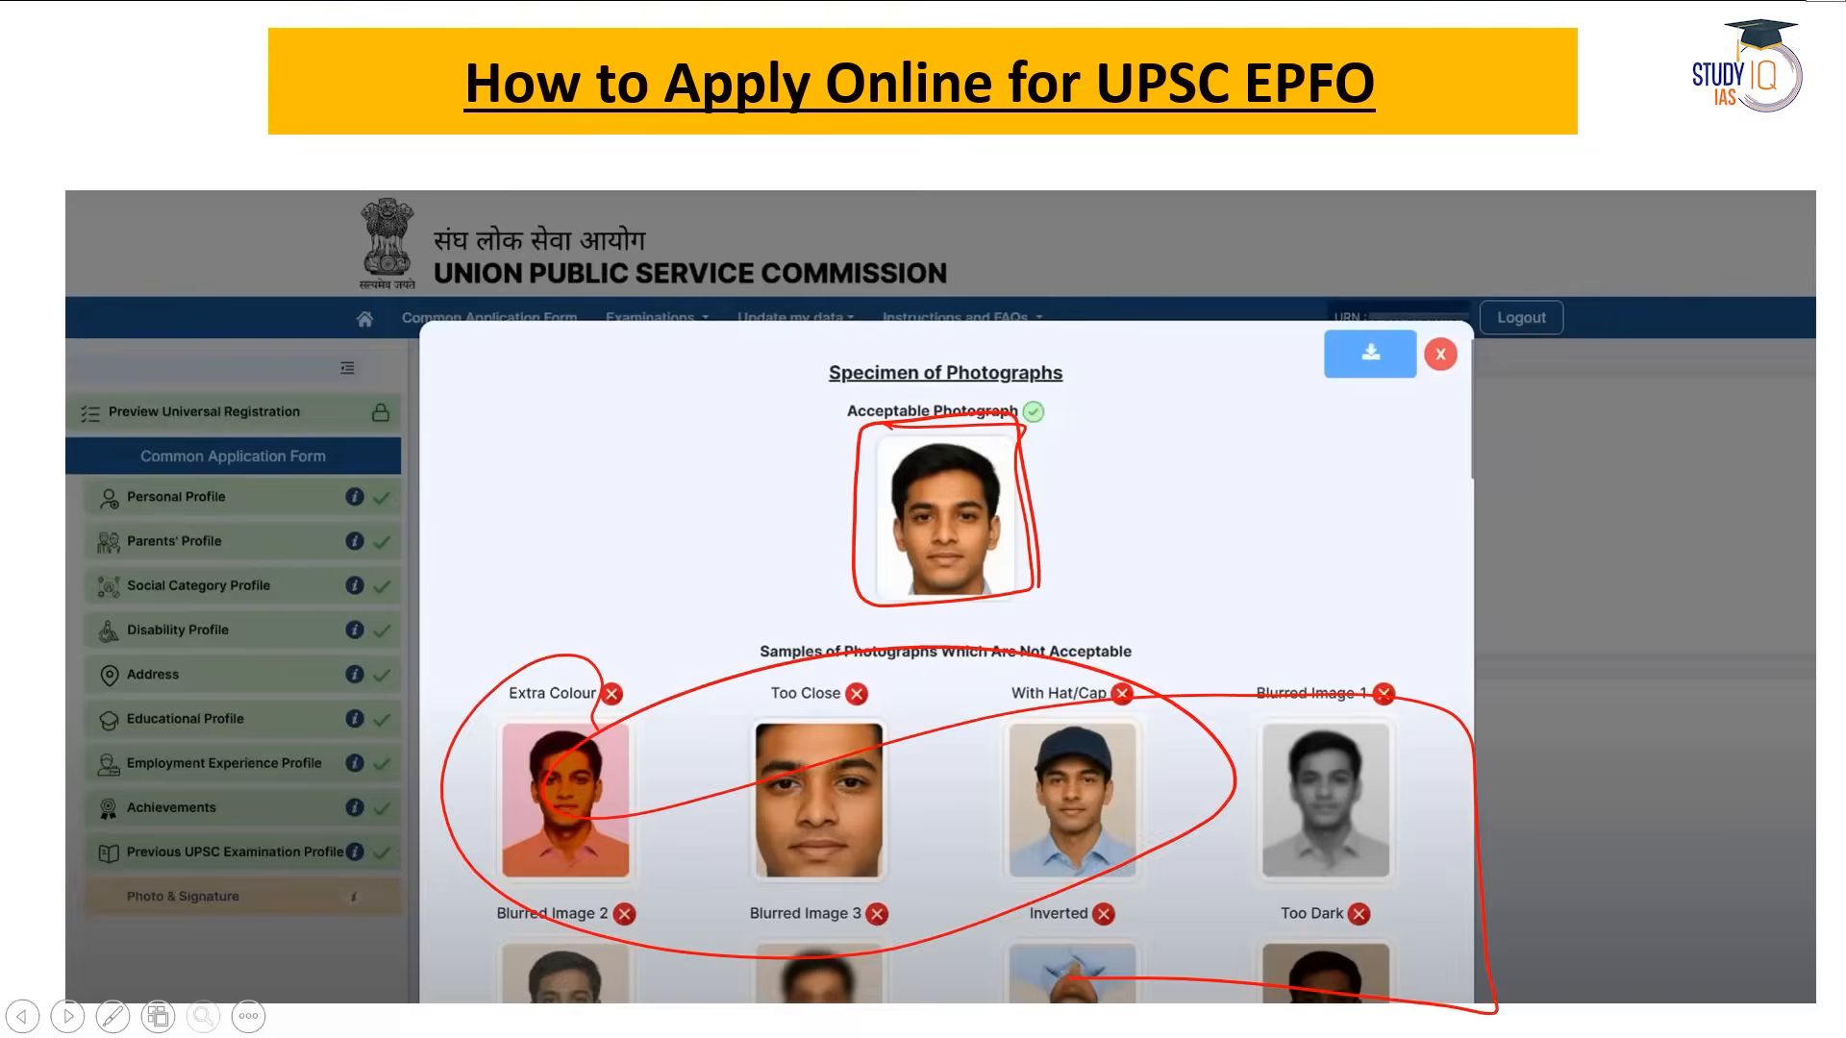
{"action": "key", "text": "Right"}
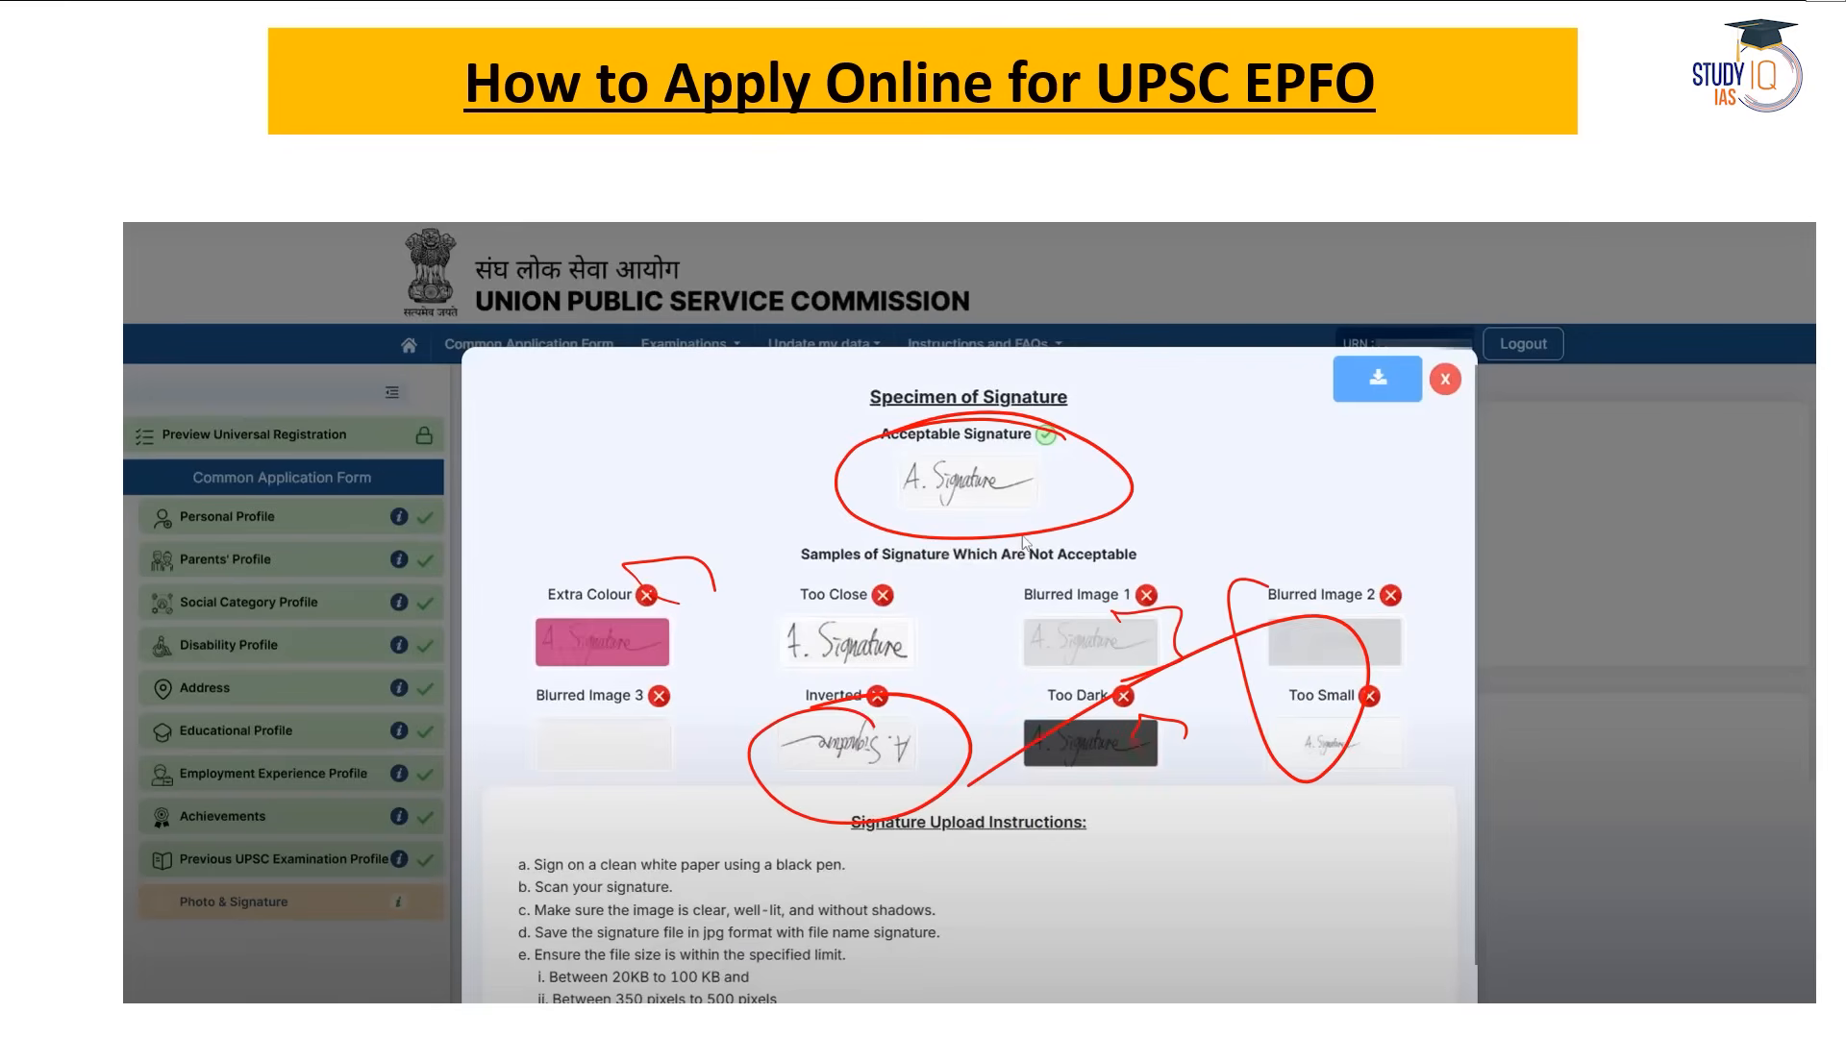
{"action": "key", "text": "Right"}
{"action": "key", "text": "Right"}
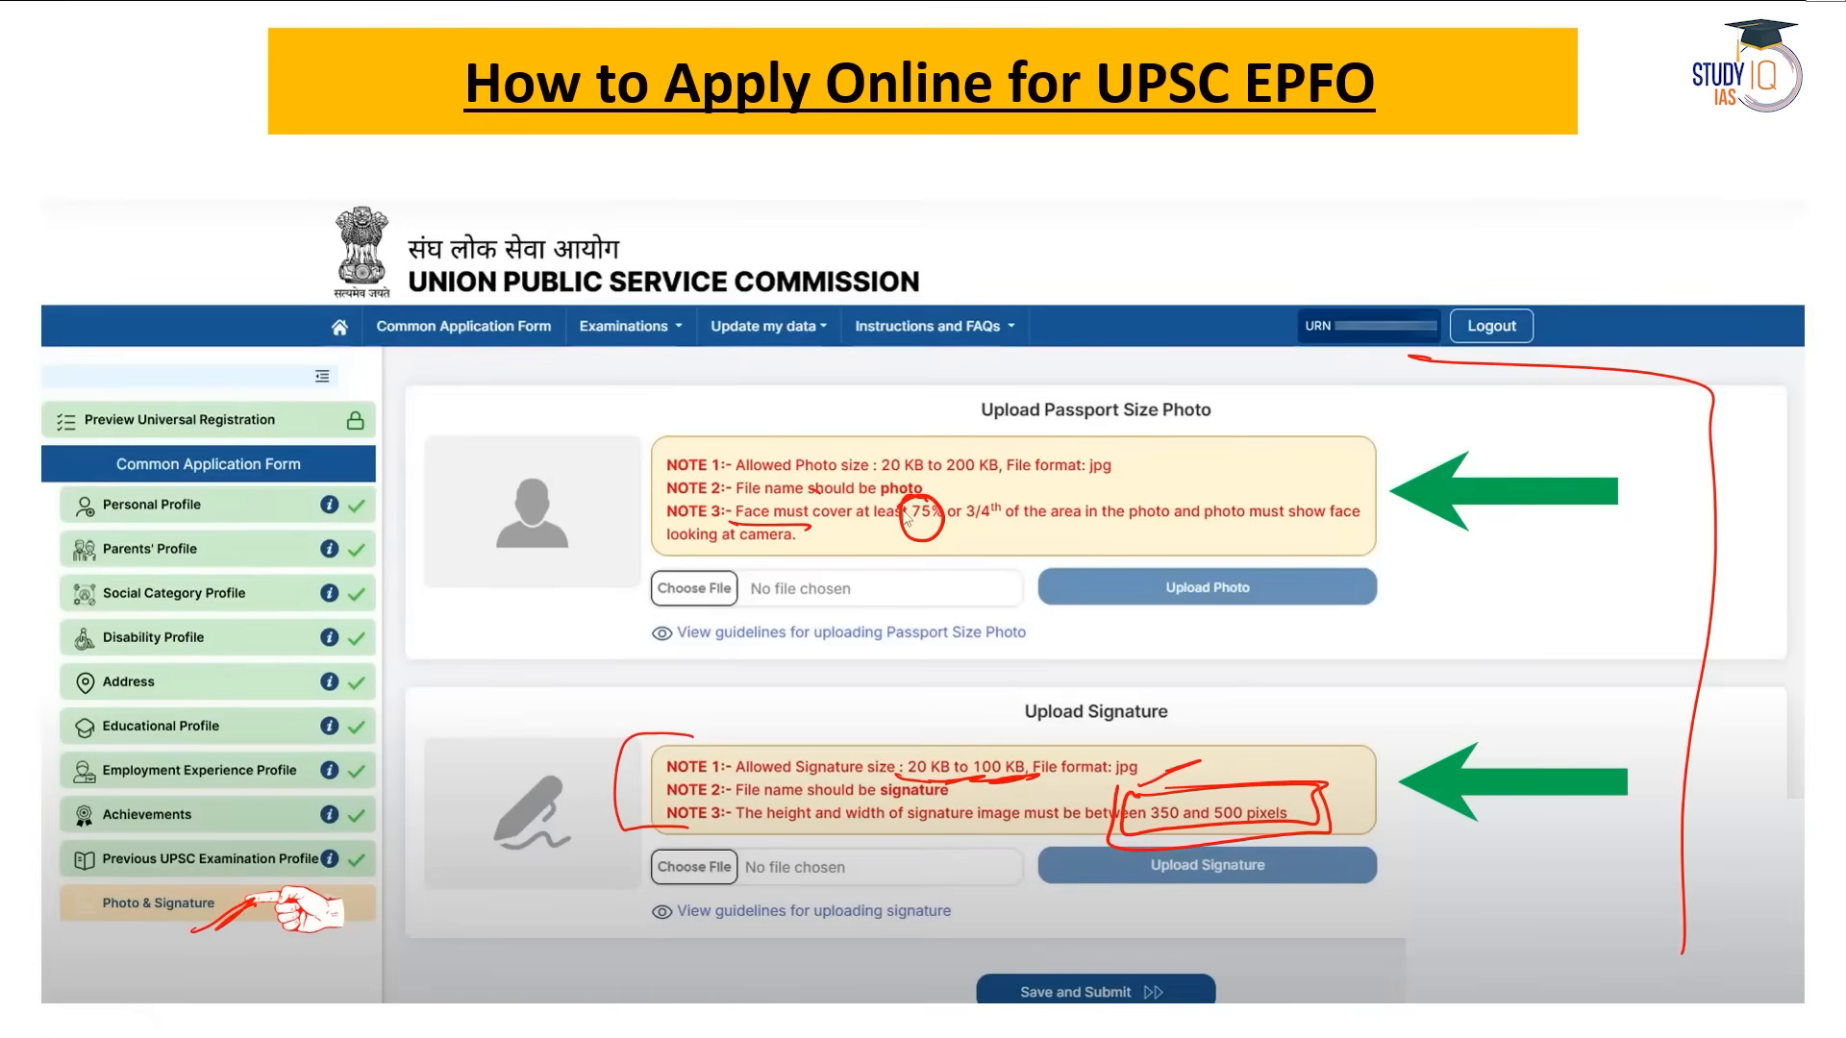
{"action": "key", "text": "Right"}
{"action": "key", "text": "Right"}
{"action": "key", "text": "Right"}
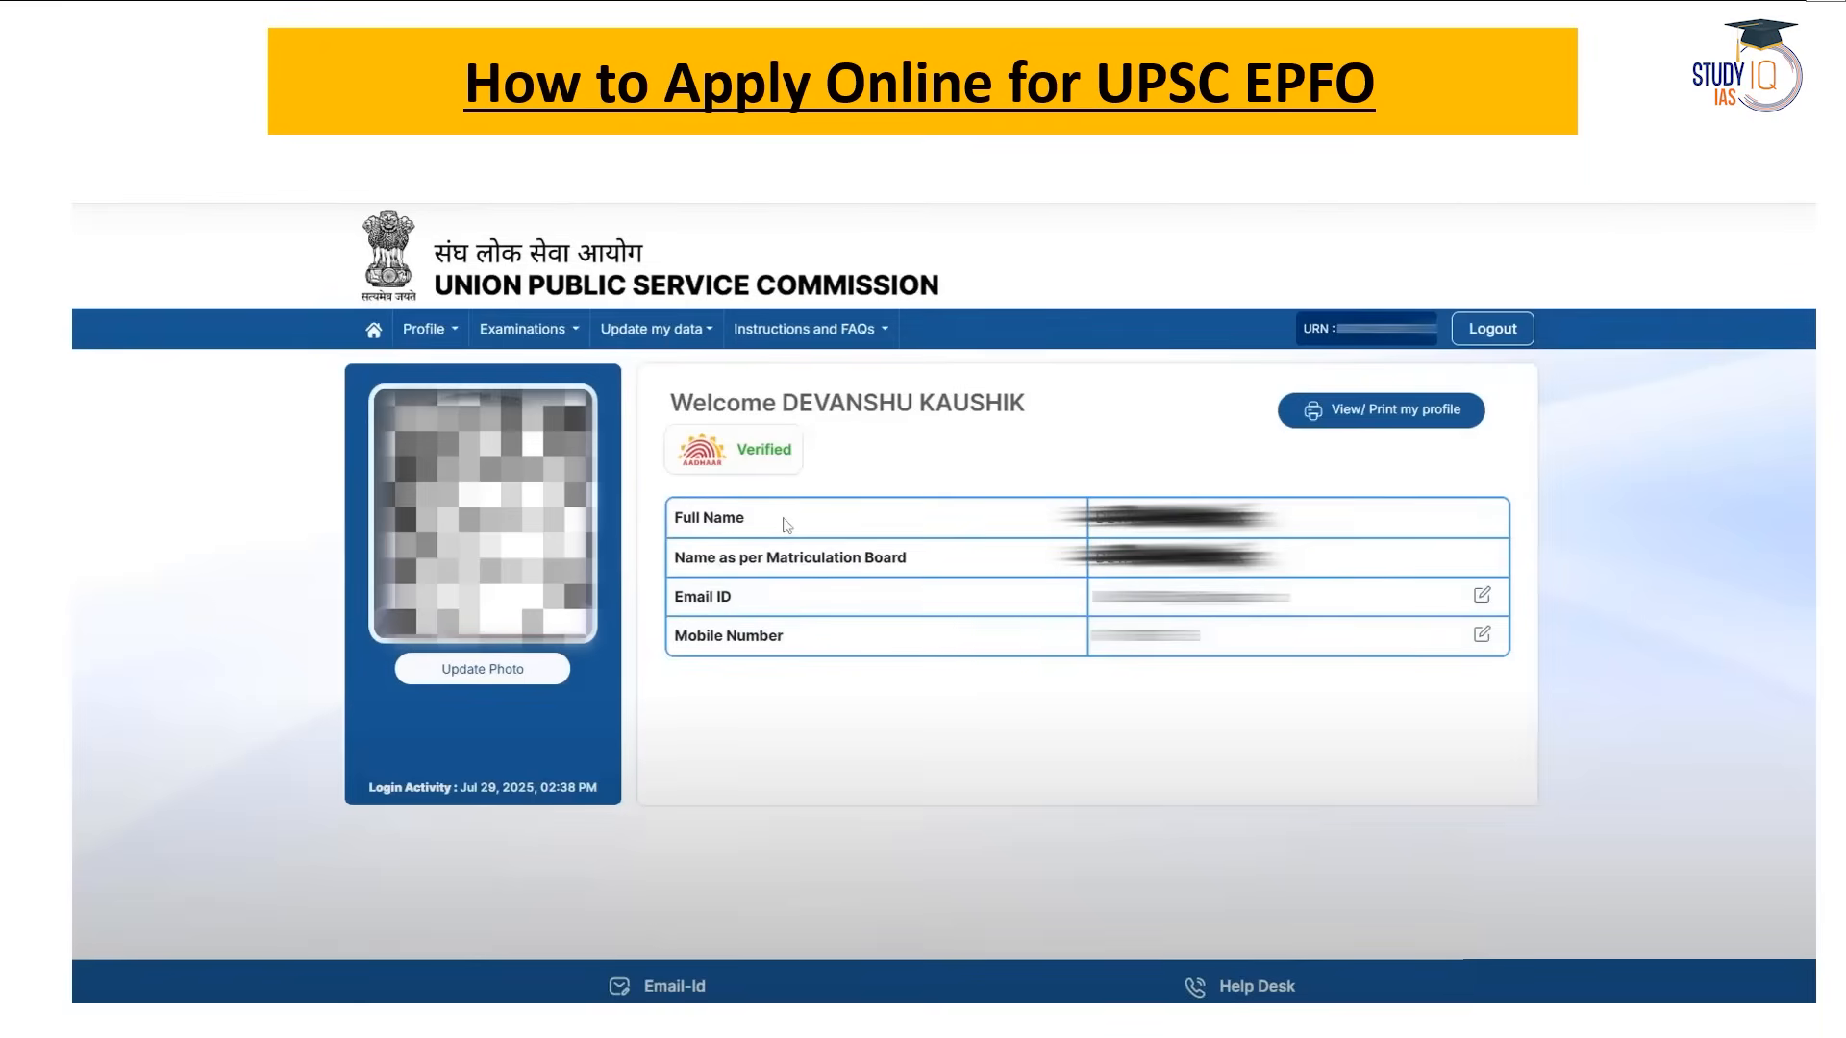
{"action": "key", "text": "Right"}
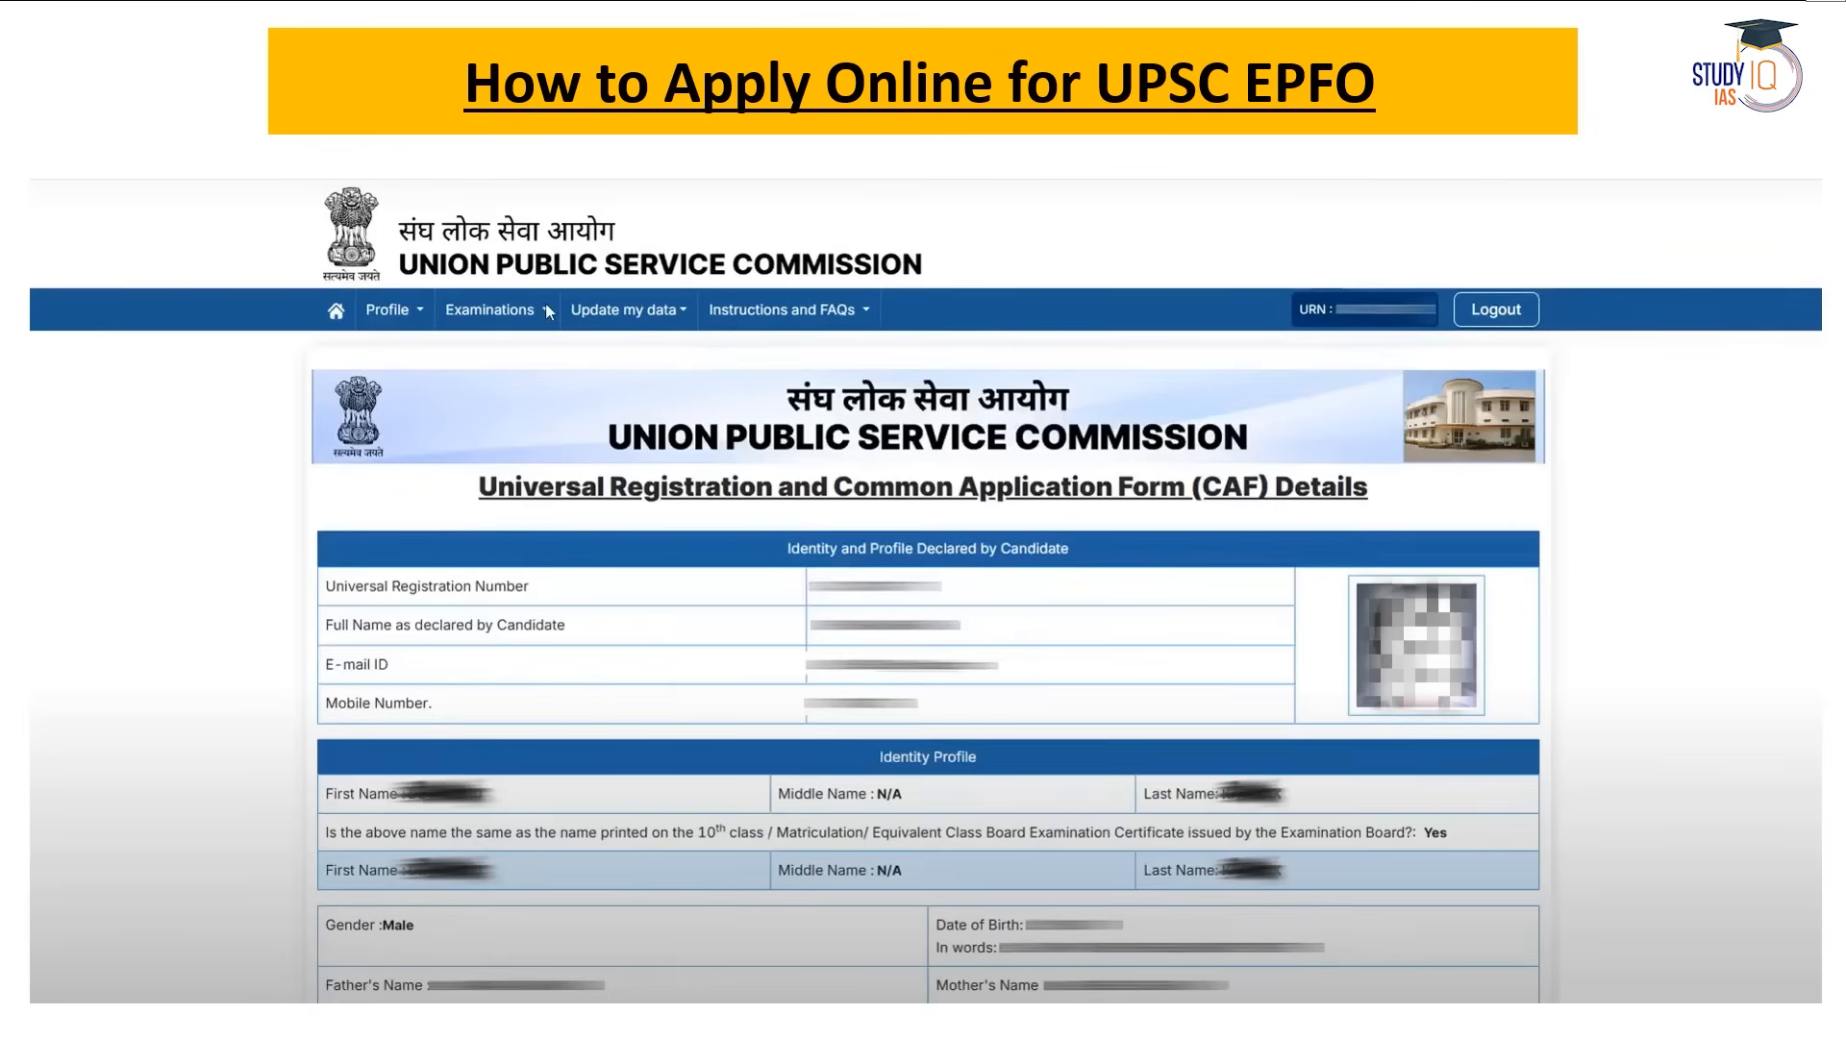
{"action": "mouse_move", "coordinate": [1258, 509]}
{"action": "left_mouse_down"}
{"action": "mouse_move", "coordinate": [1610, 515]}
{"action": "mouse_move", "coordinate": [1546, 966]}
{"action": "left_mouse_up"}
{"action": "key", "text": "Right"}
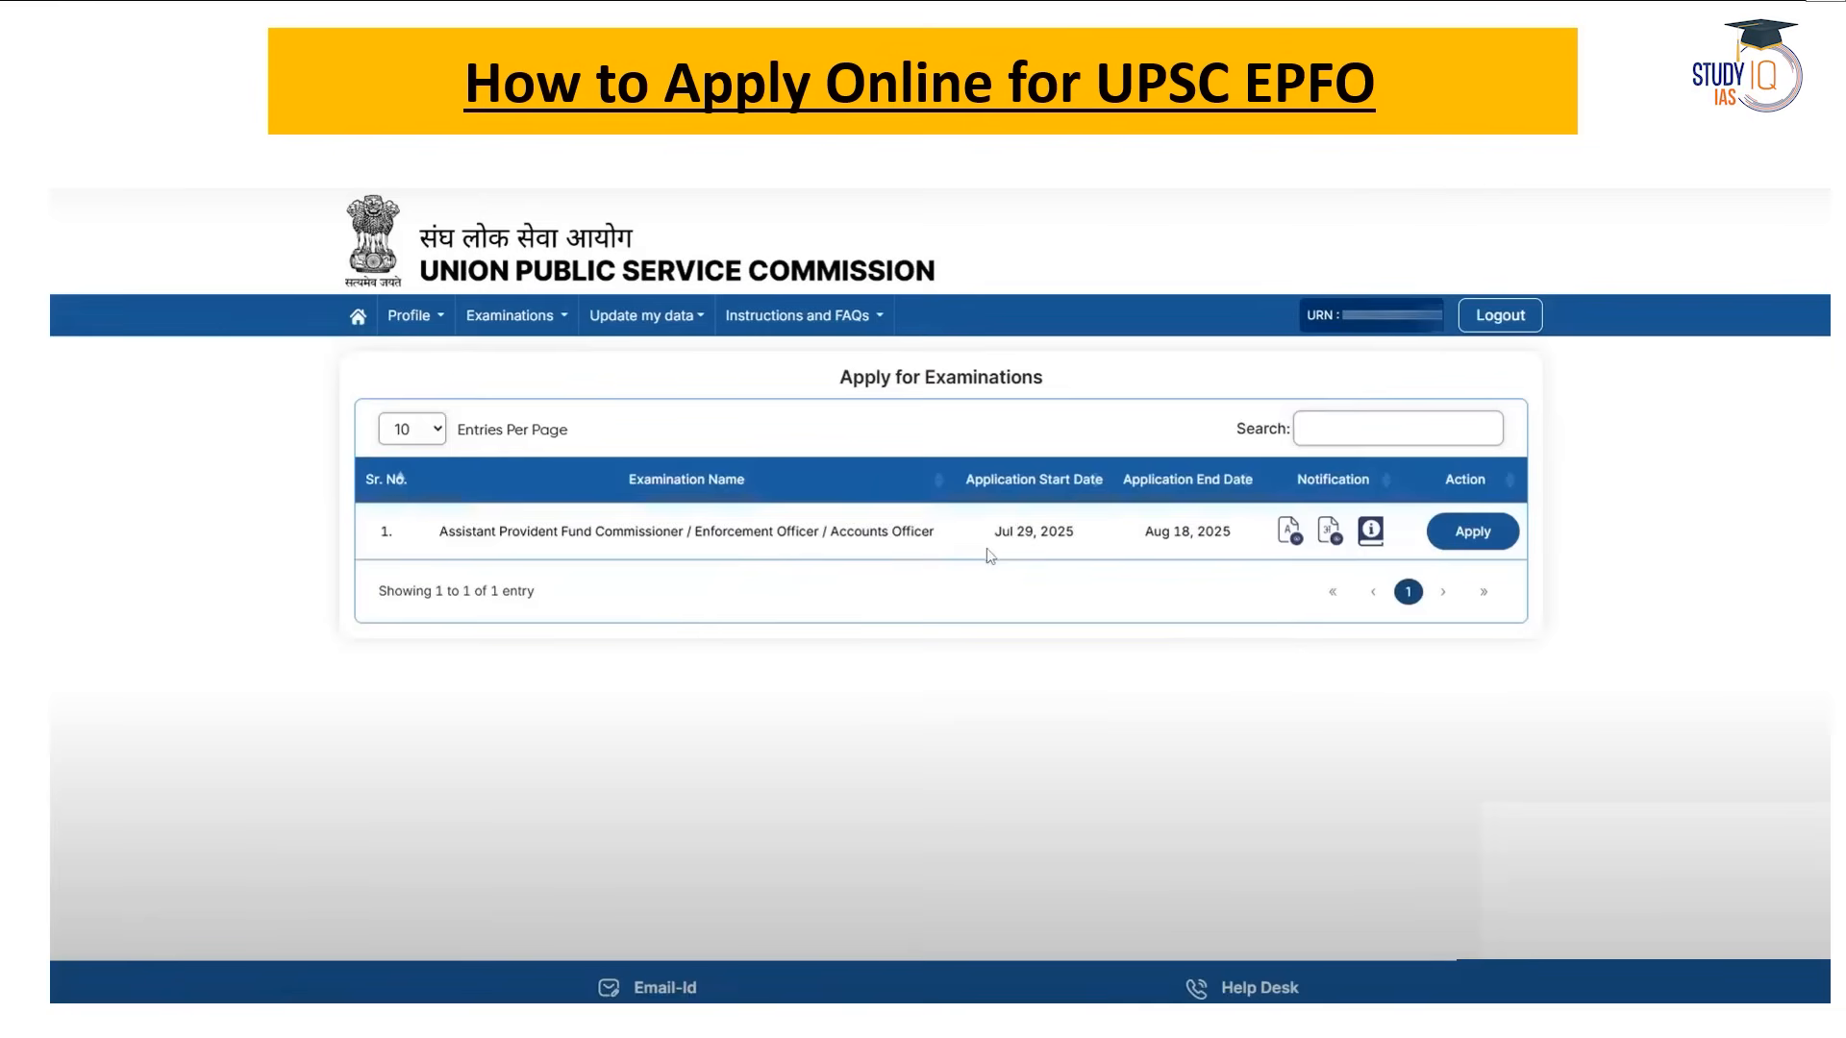
{"action": "key", "text": "Left"}
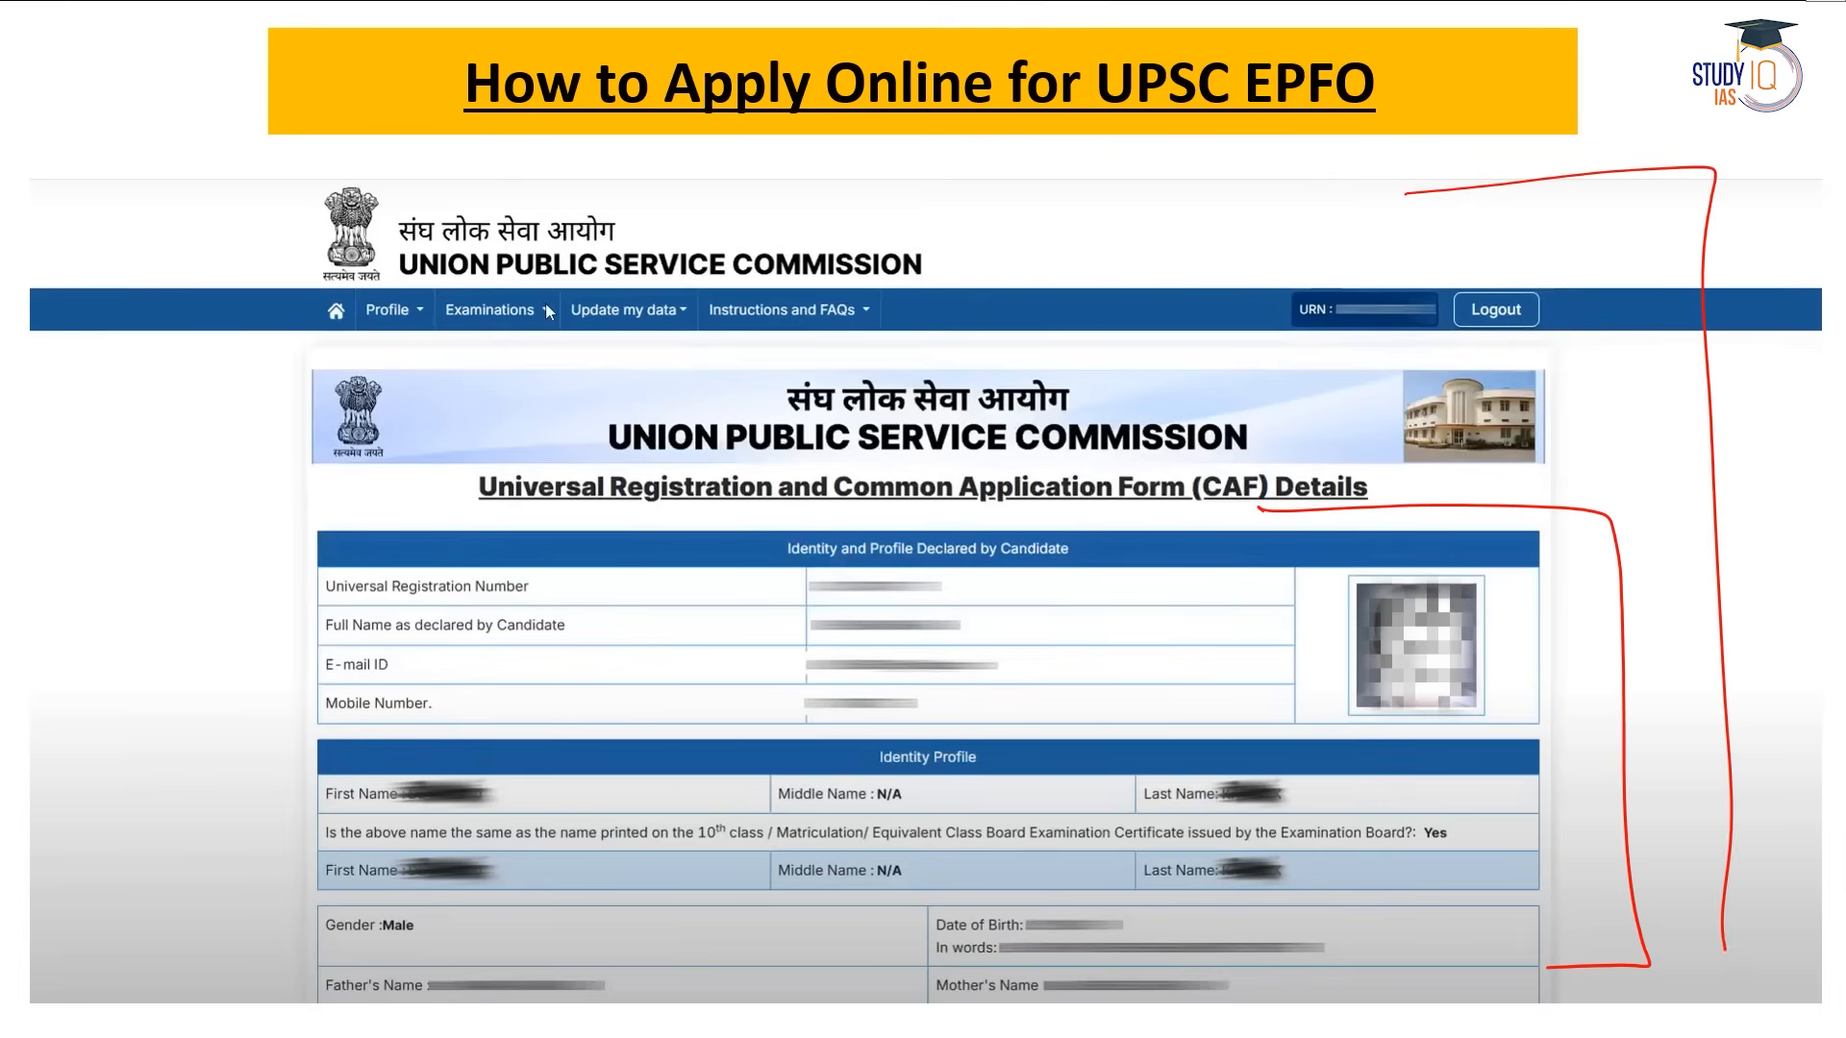
{"action": "key", "text": "Right"}
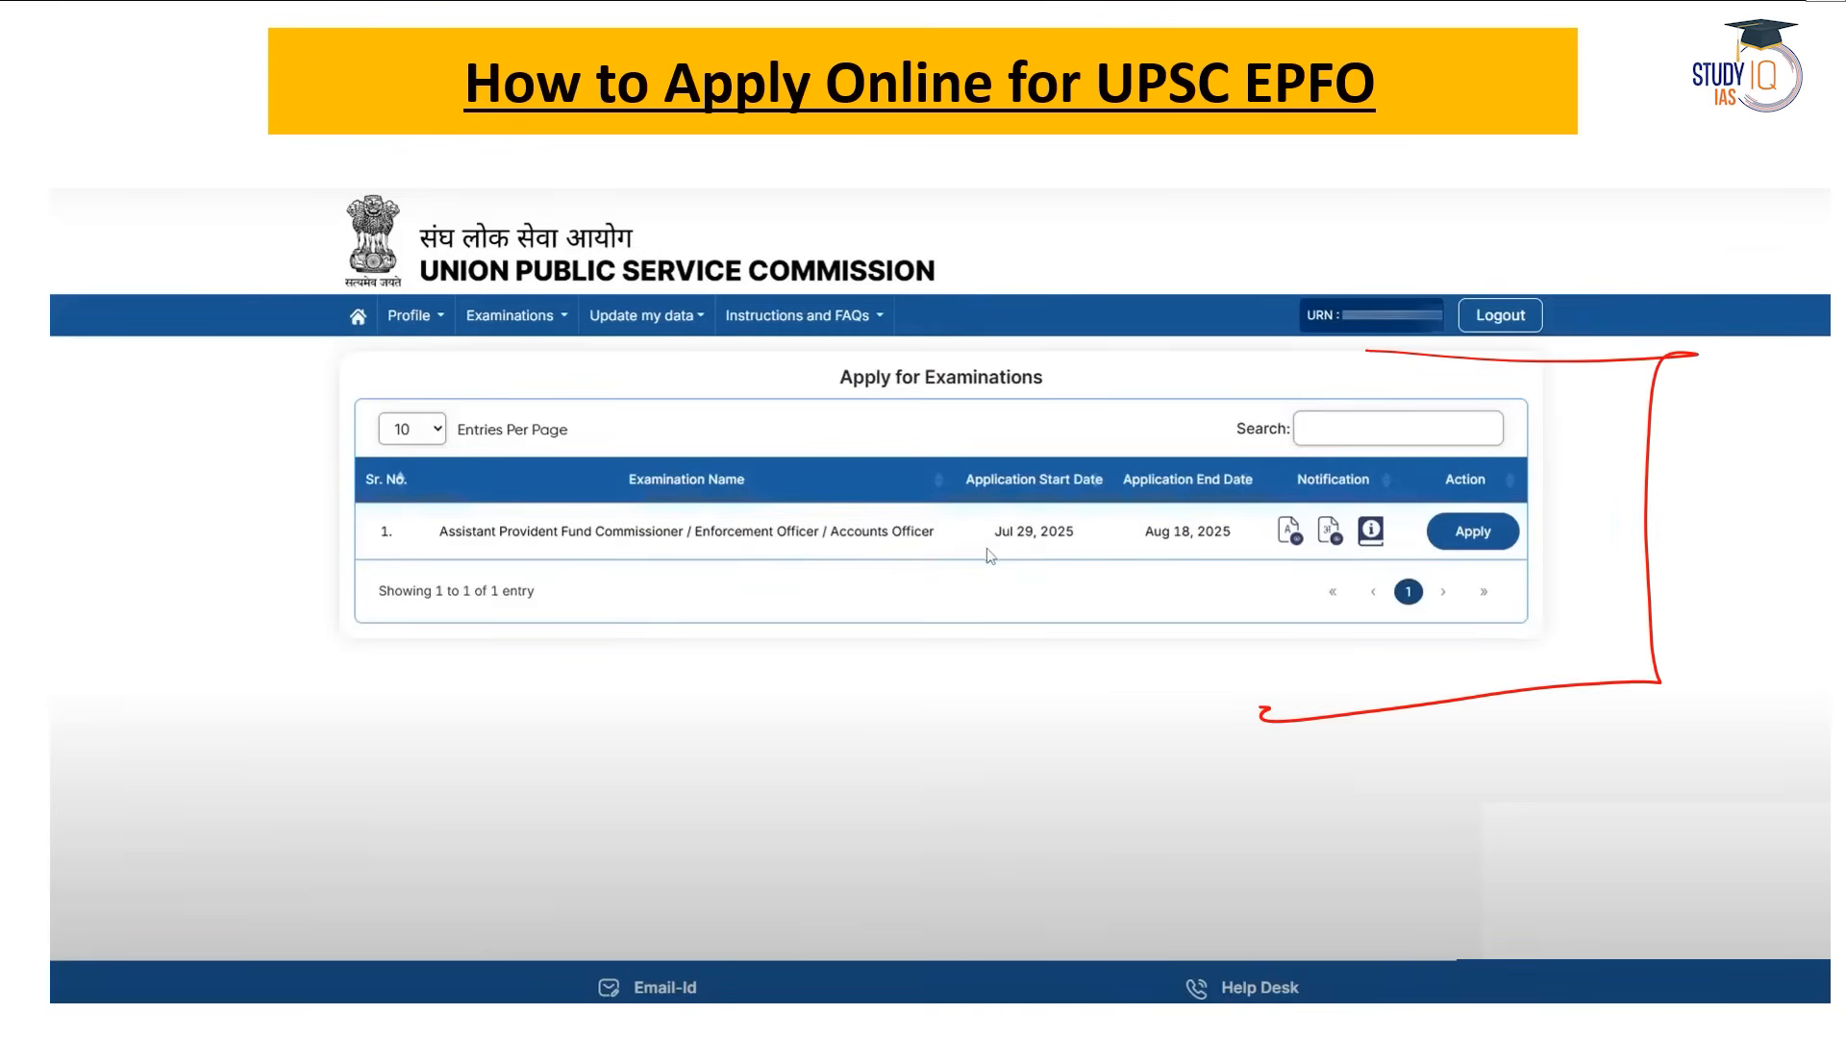
{"action": "key", "text": "Right"}
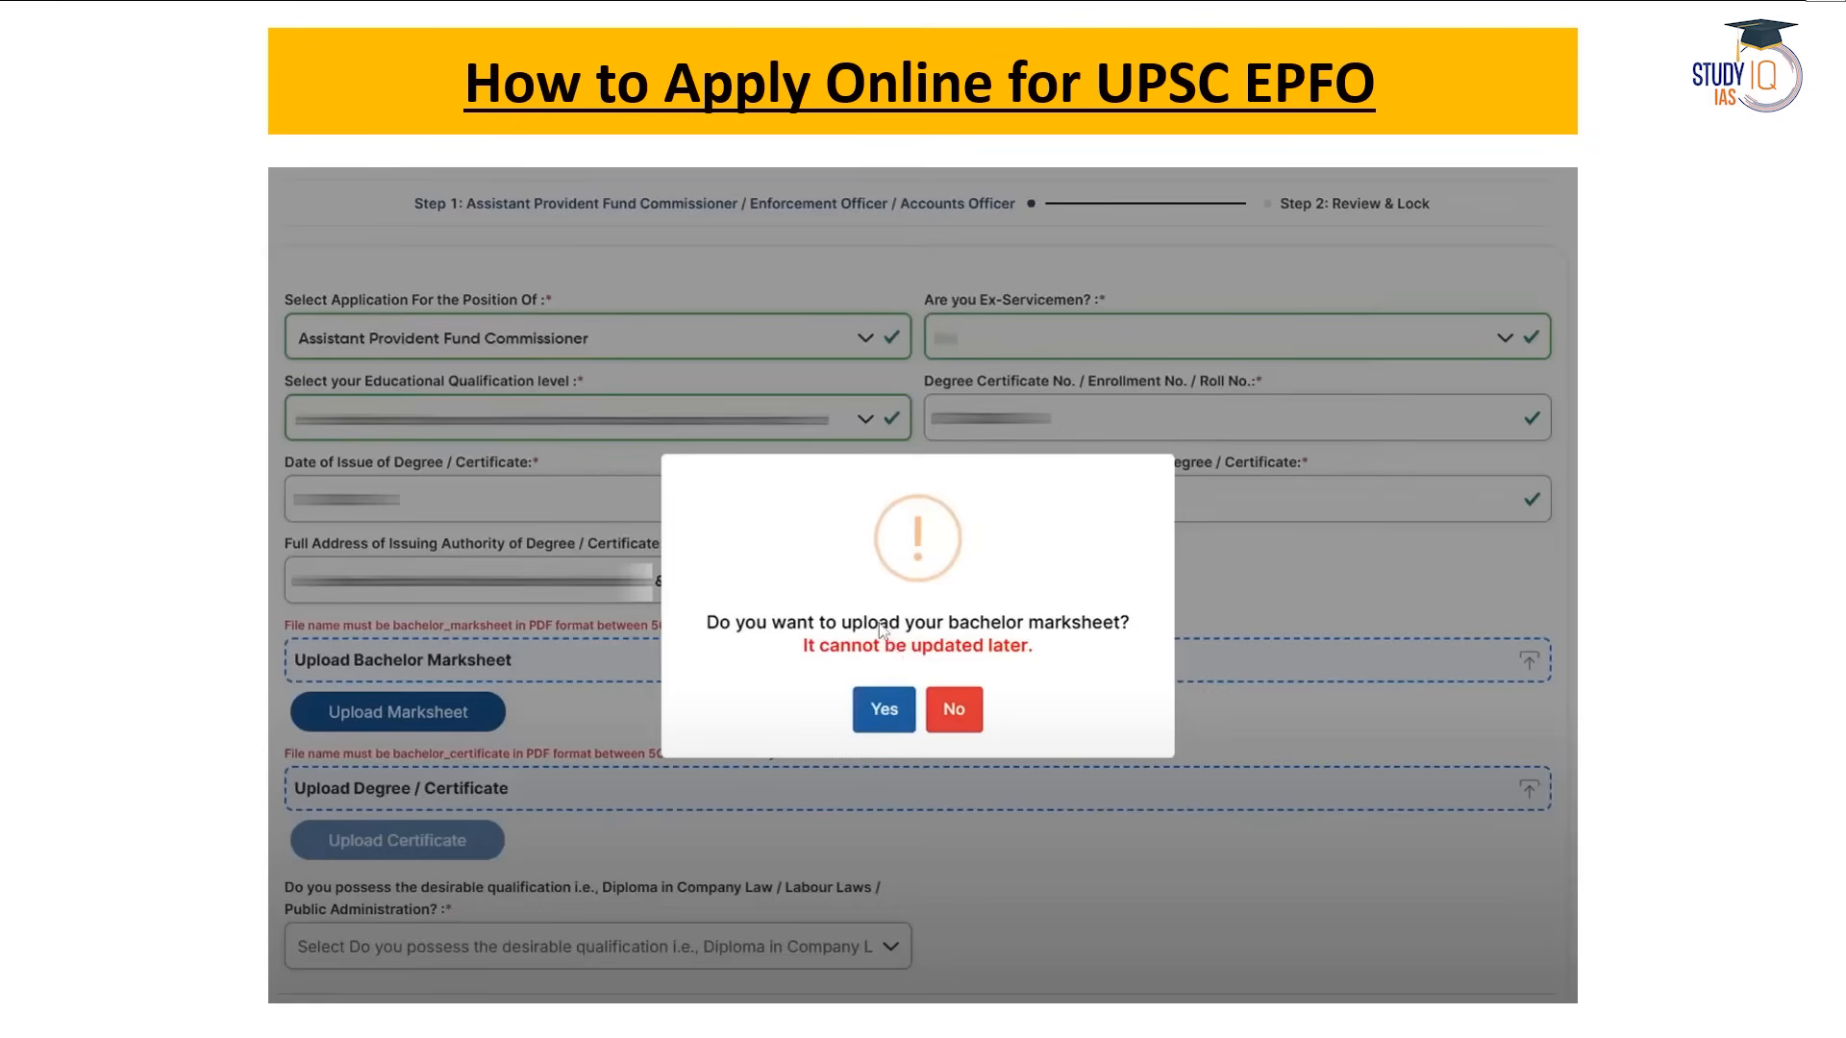
{"action": "left_click", "coordinate": [885, 708]}
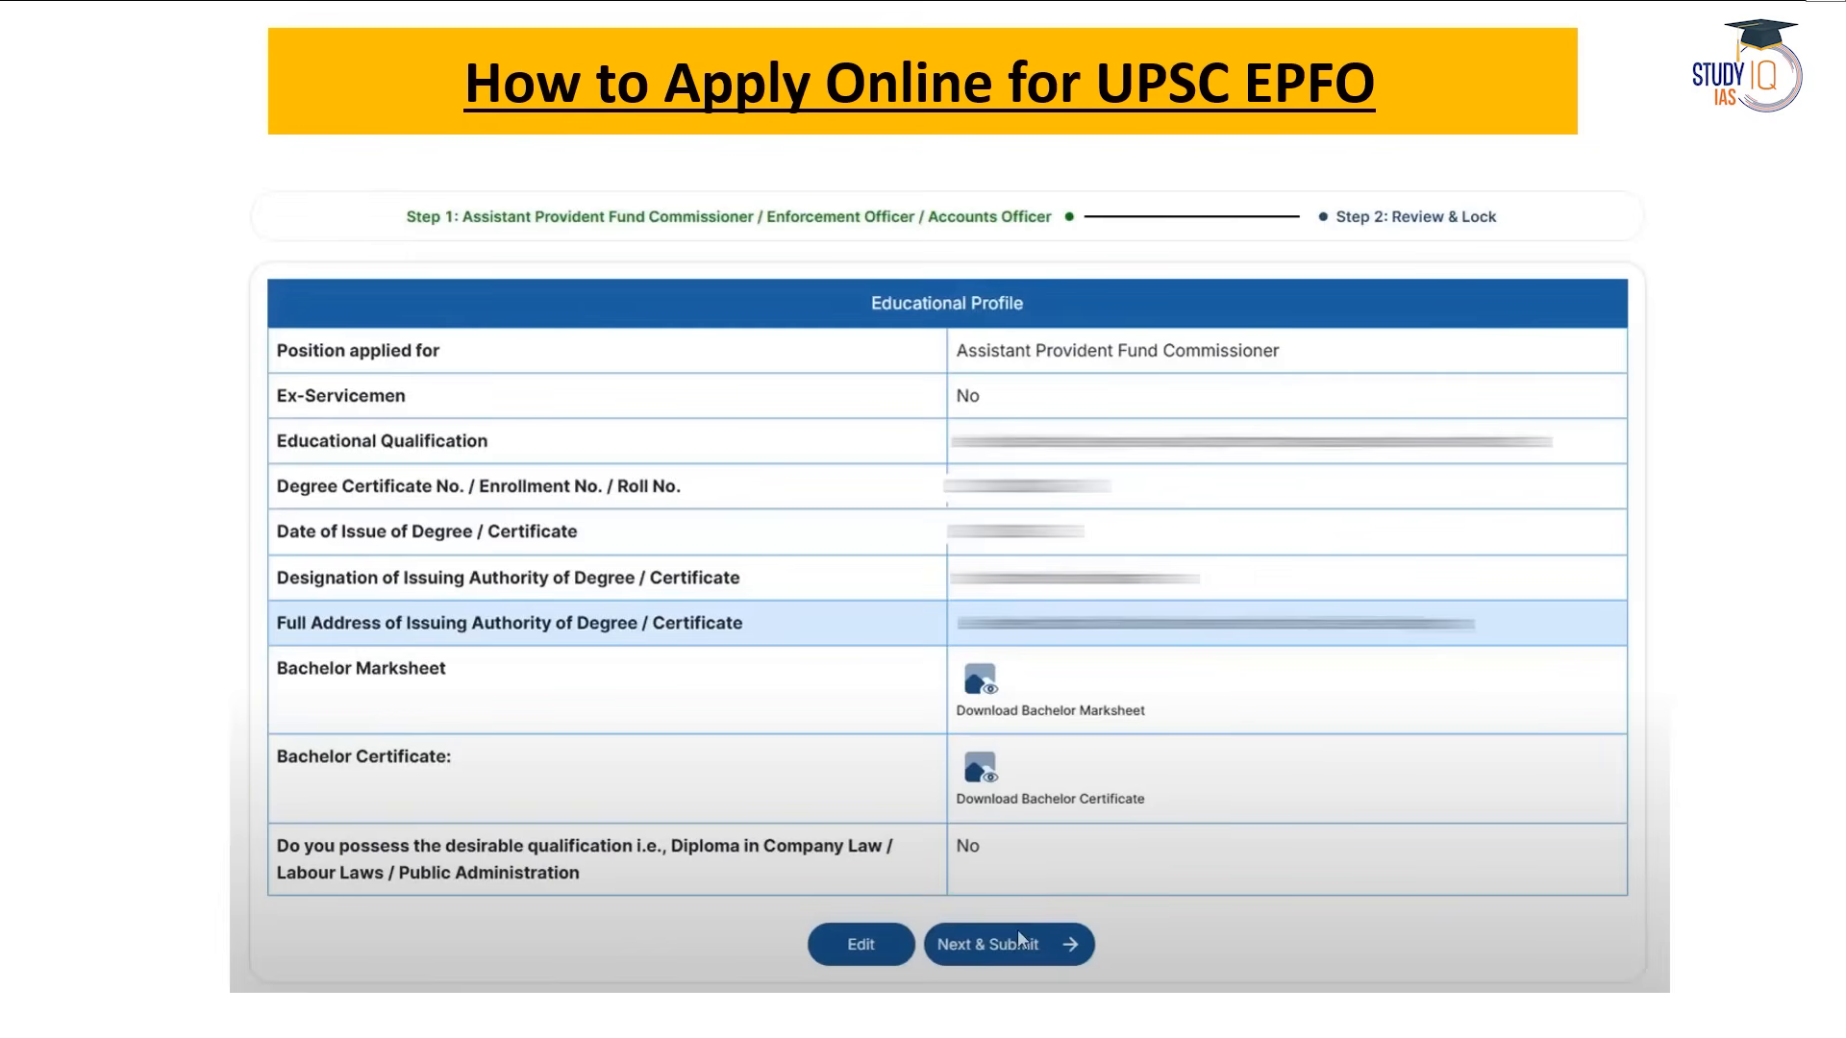
{"action": "left_click", "coordinate": [1017, 942]}
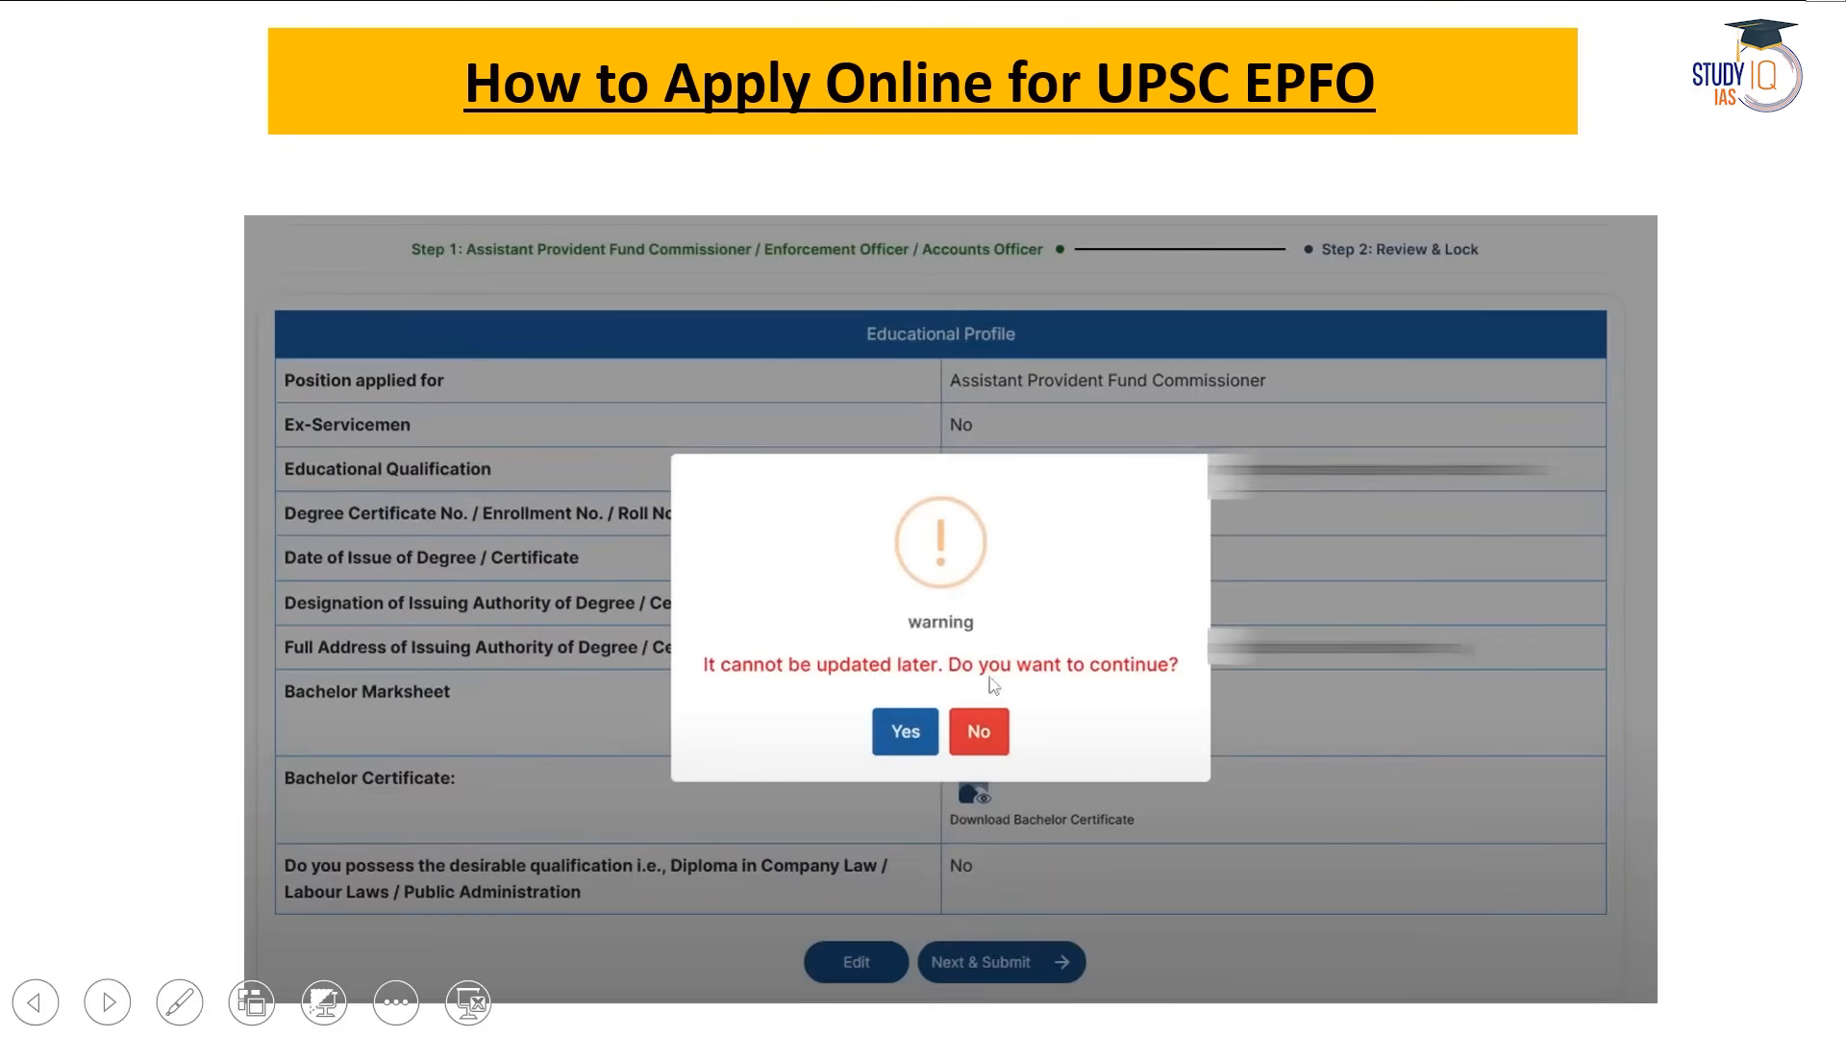
{"action": "left_click_drag", "start_coordinate": [716, 706], "coordinate": [811, 675]}
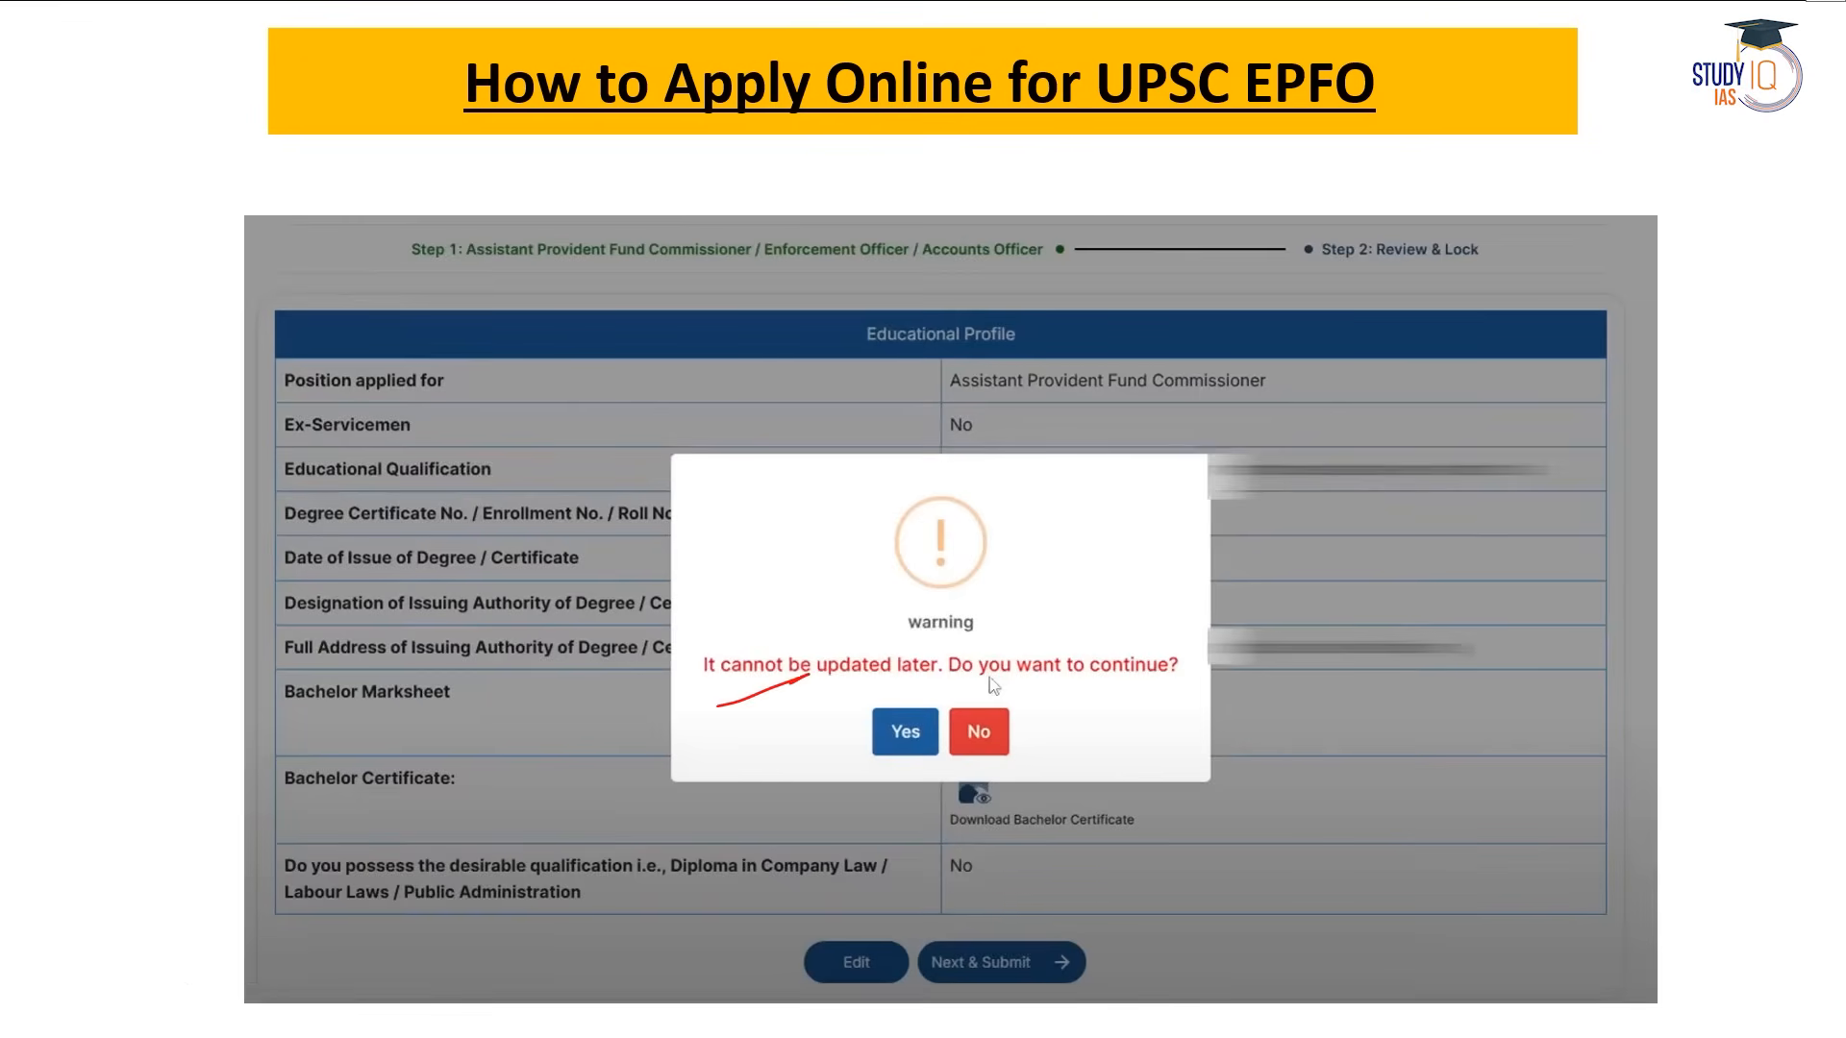
{"action": "left_click", "coordinate": [993, 685]}
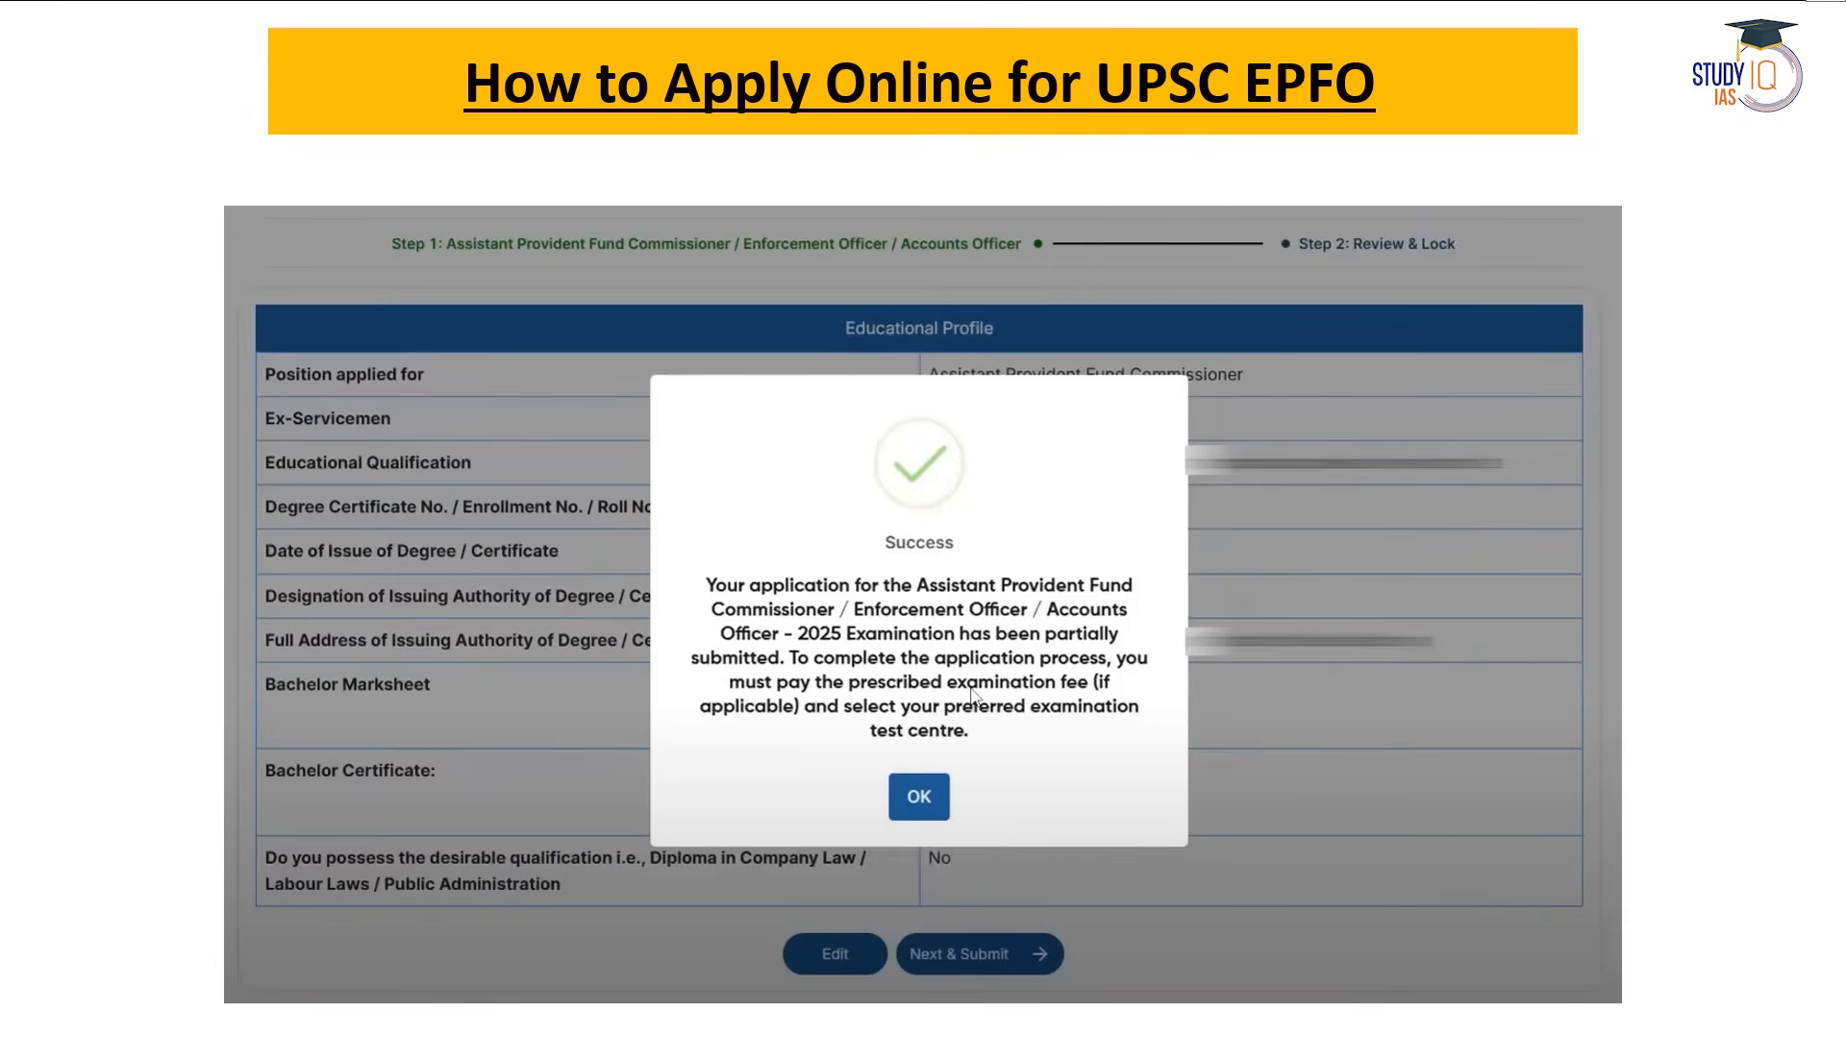
{"action": "left_click", "coordinate": [973, 694]}
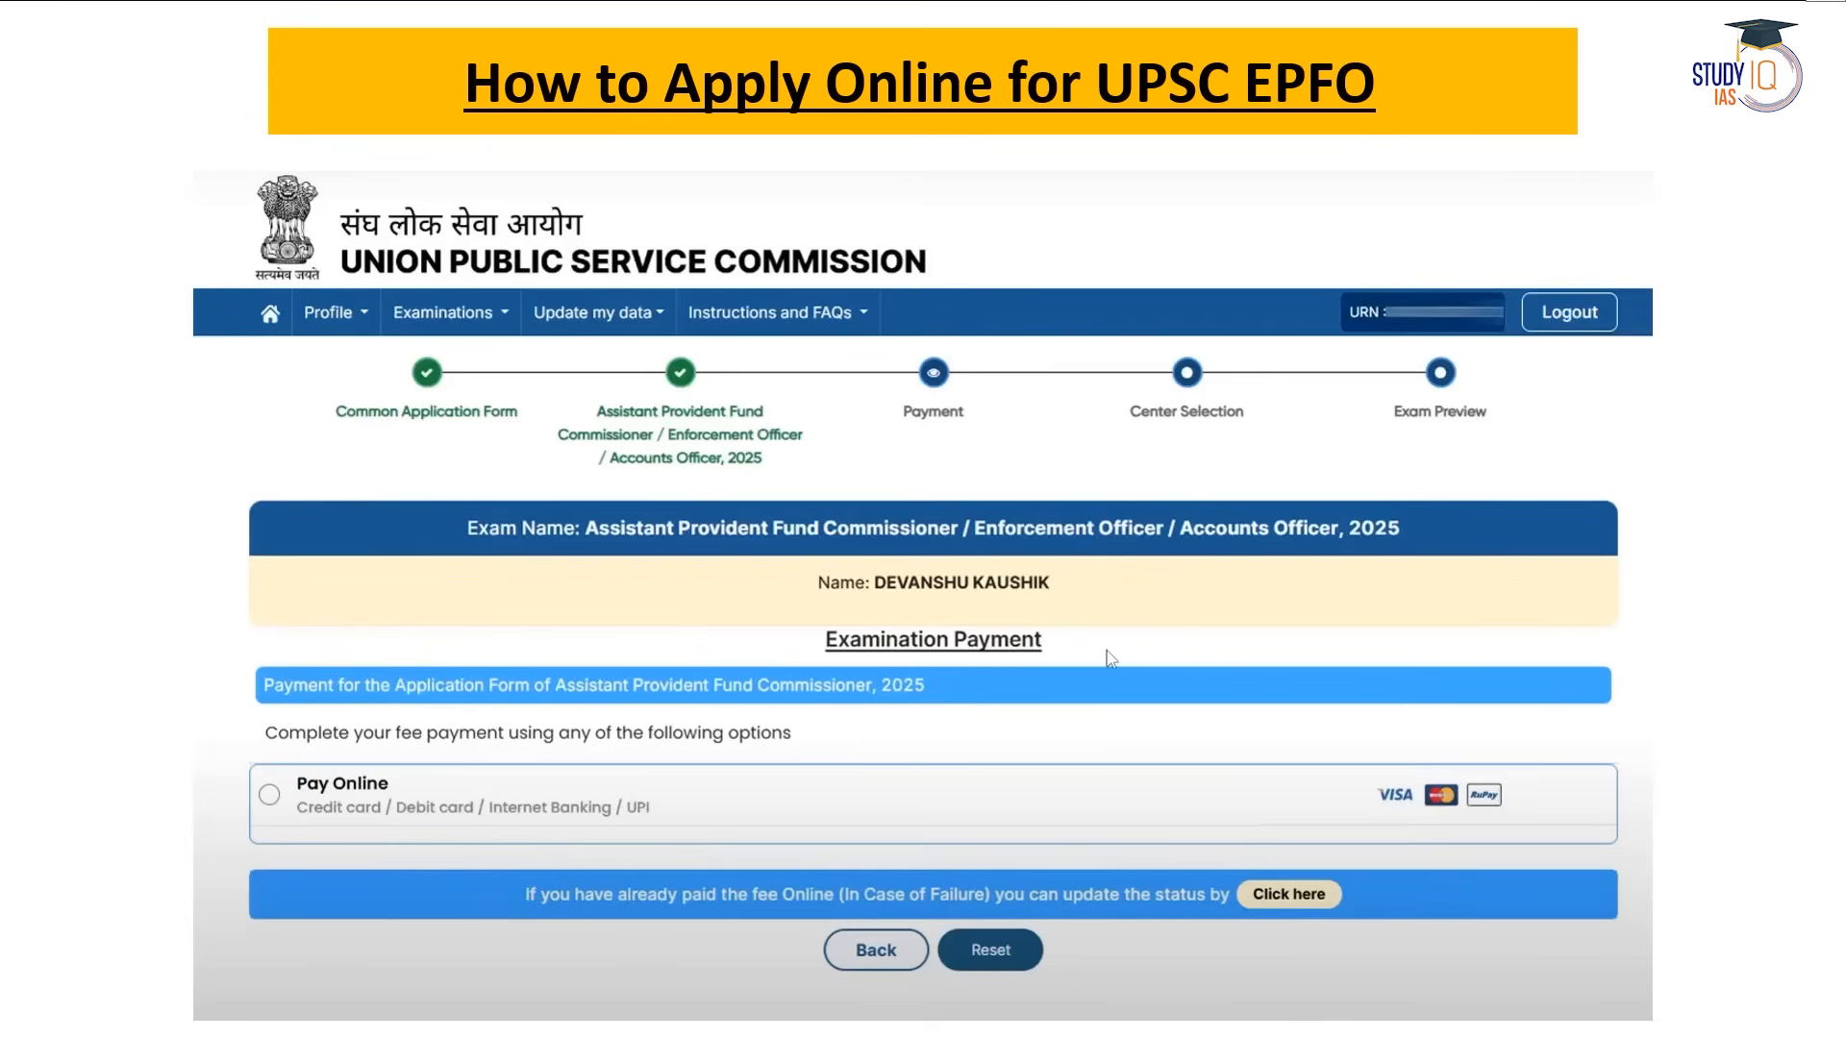
{"action": "mouse_move", "coordinate": [344, 465]}
{"action": "left_mouse_down"}
{"action": "mouse_move", "coordinate": [147, 600]}
{"action": "mouse_move", "coordinate": [288, 965]}
{"action": "left_mouse_up"}
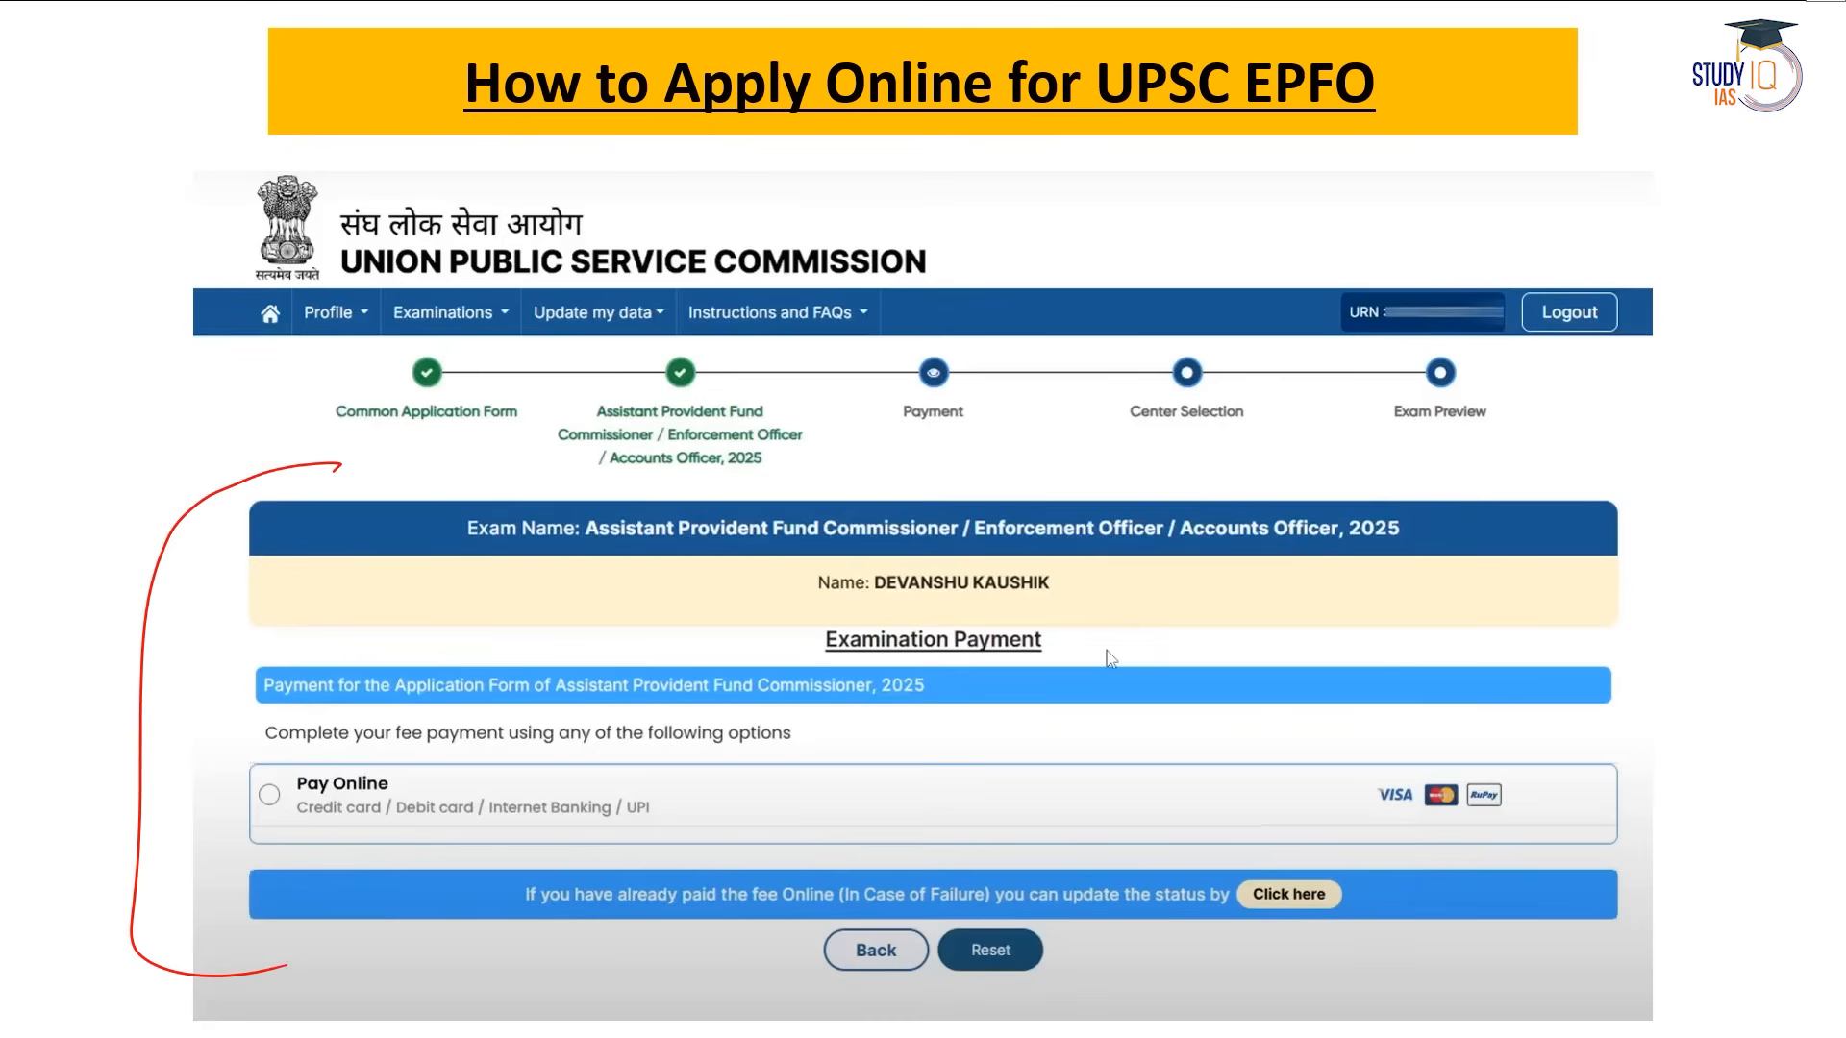
{"action": "mouse_move", "coordinate": [1375, 725]}
{"action": "left_mouse_down"}
{"action": "mouse_move", "coordinate": [1677, 719]}
{"action": "mouse_move", "coordinate": [1615, 961]}
{"action": "left_mouse_up"}
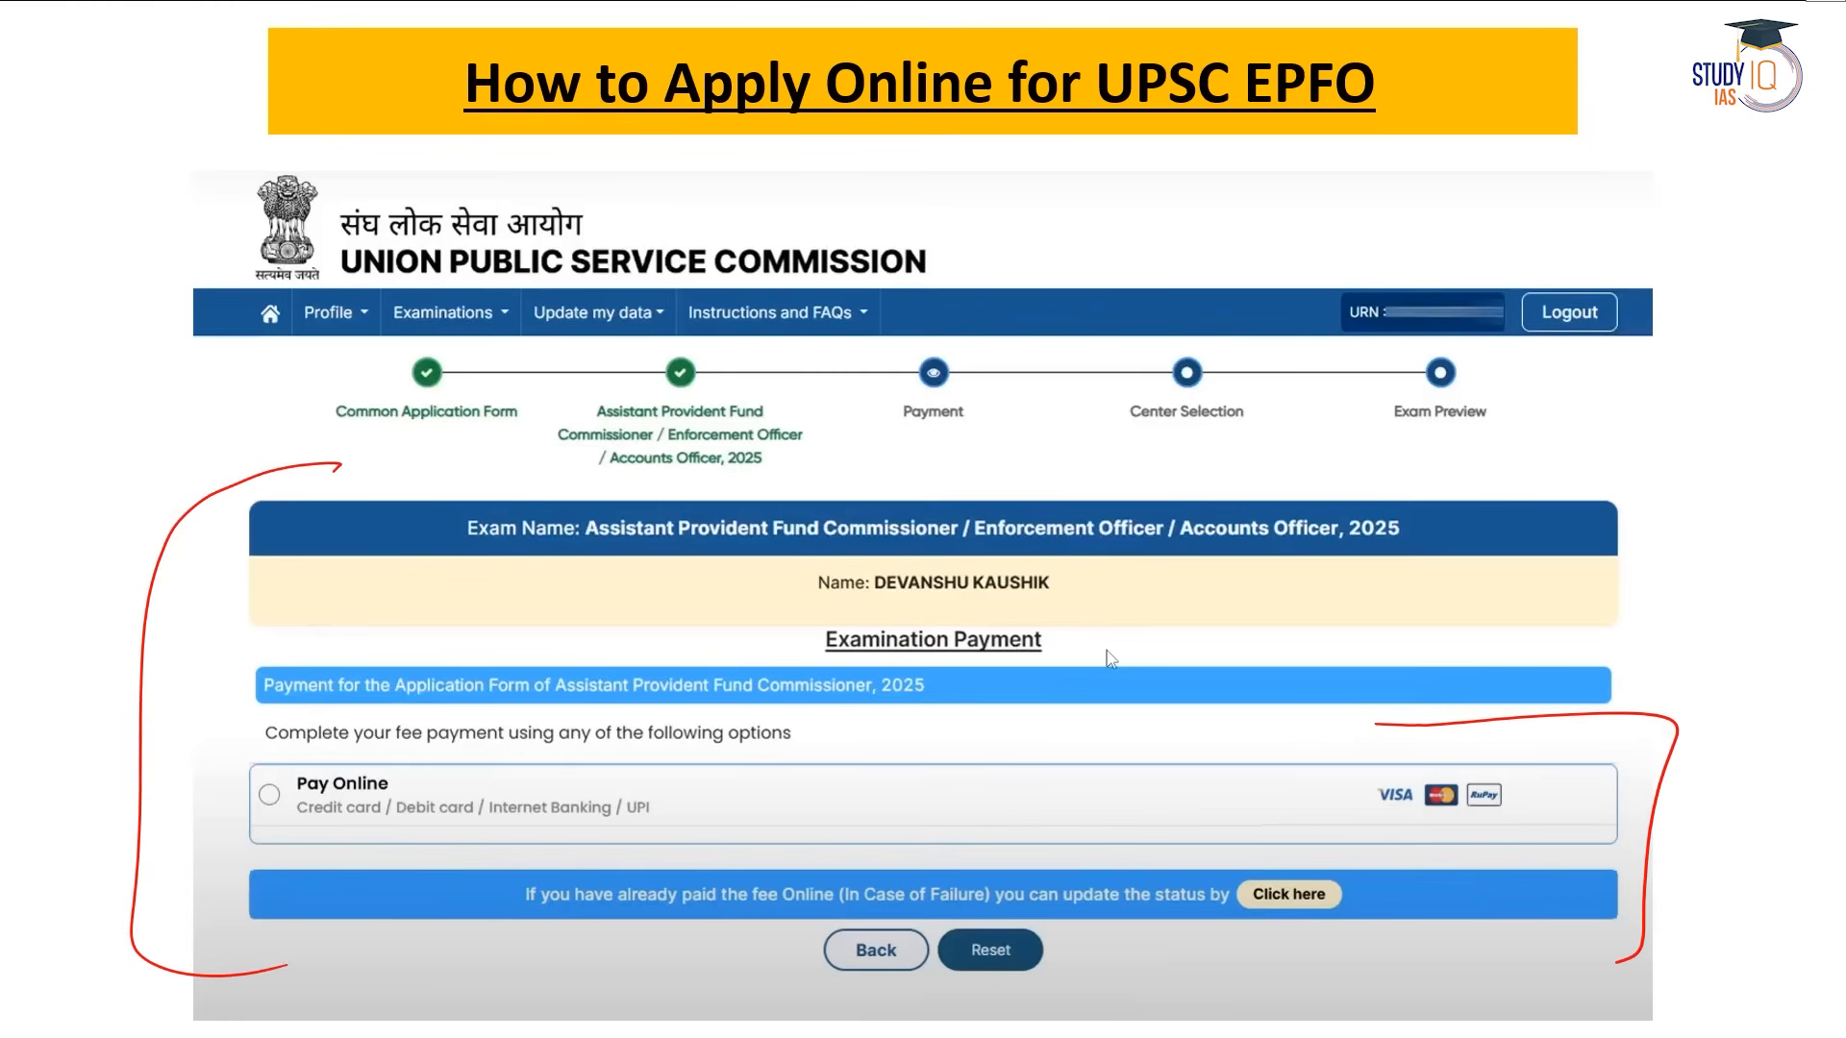
{"action": "left_click_drag", "start_coordinate": [670, 788], "coordinate": [779, 744]}
{"action": "left_click_drag", "start_coordinate": [565, 779], "coordinate": [650, 735]}
{"action": "left_click_drag", "start_coordinate": [439, 794], "coordinate": [525, 749]}
{"action": "left_click_drag", "start_coordinate": [320, 850], "coordinate": [363, 828]}
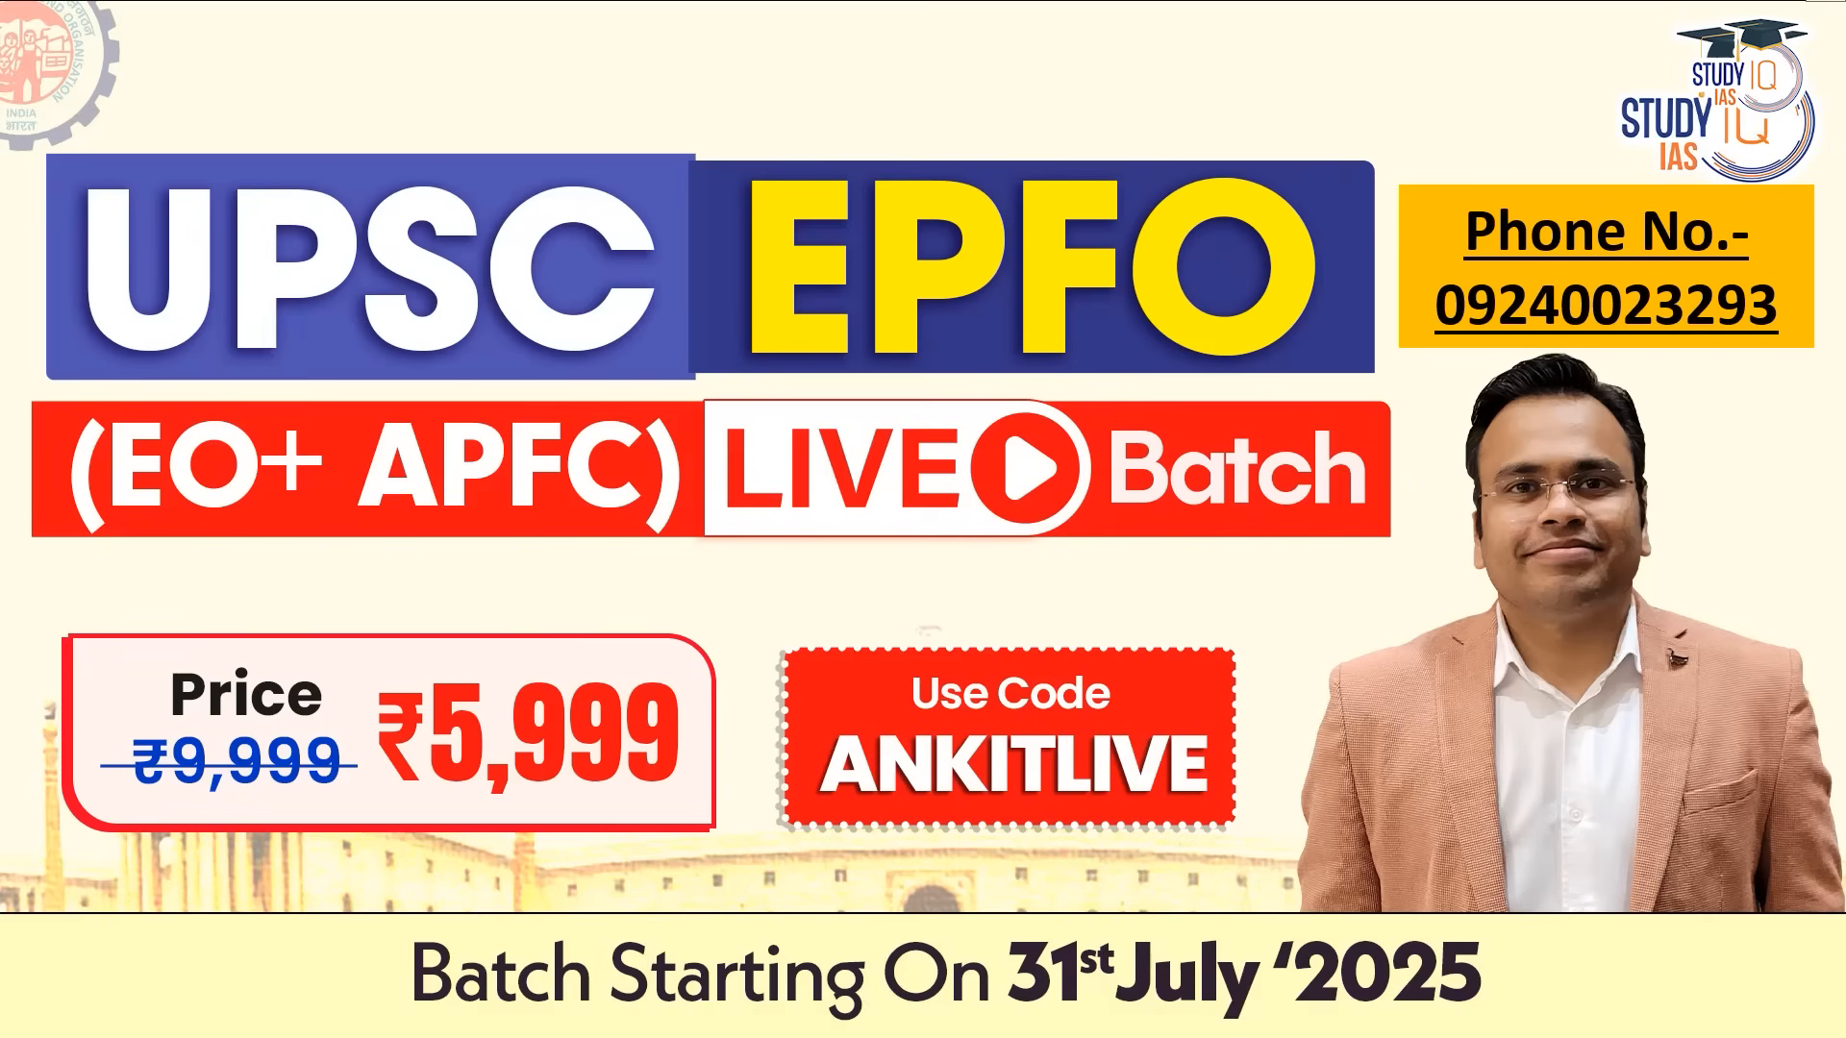
{"action": "left_click_drag", "start_coordinate": [1157, 109], "coordinate": [1312, 50]}
{"action": "left_click_drag", "start_coordinate": [82, 565], "coordinate": [562, 555]}
{"action": "mouse_move", "coordinate": [522, 386]}
{"action": "left_mouse_down"}
{"action": "mouse_move", "coordinate": [630, 580]}
{"action": "mouse_move", "coordinate": [585, 584]}
{"action": "left_mouse_up"}
{"action": "left_click_drag", "start_coordinate": [732, 608], "coordinate": [913, 565]}
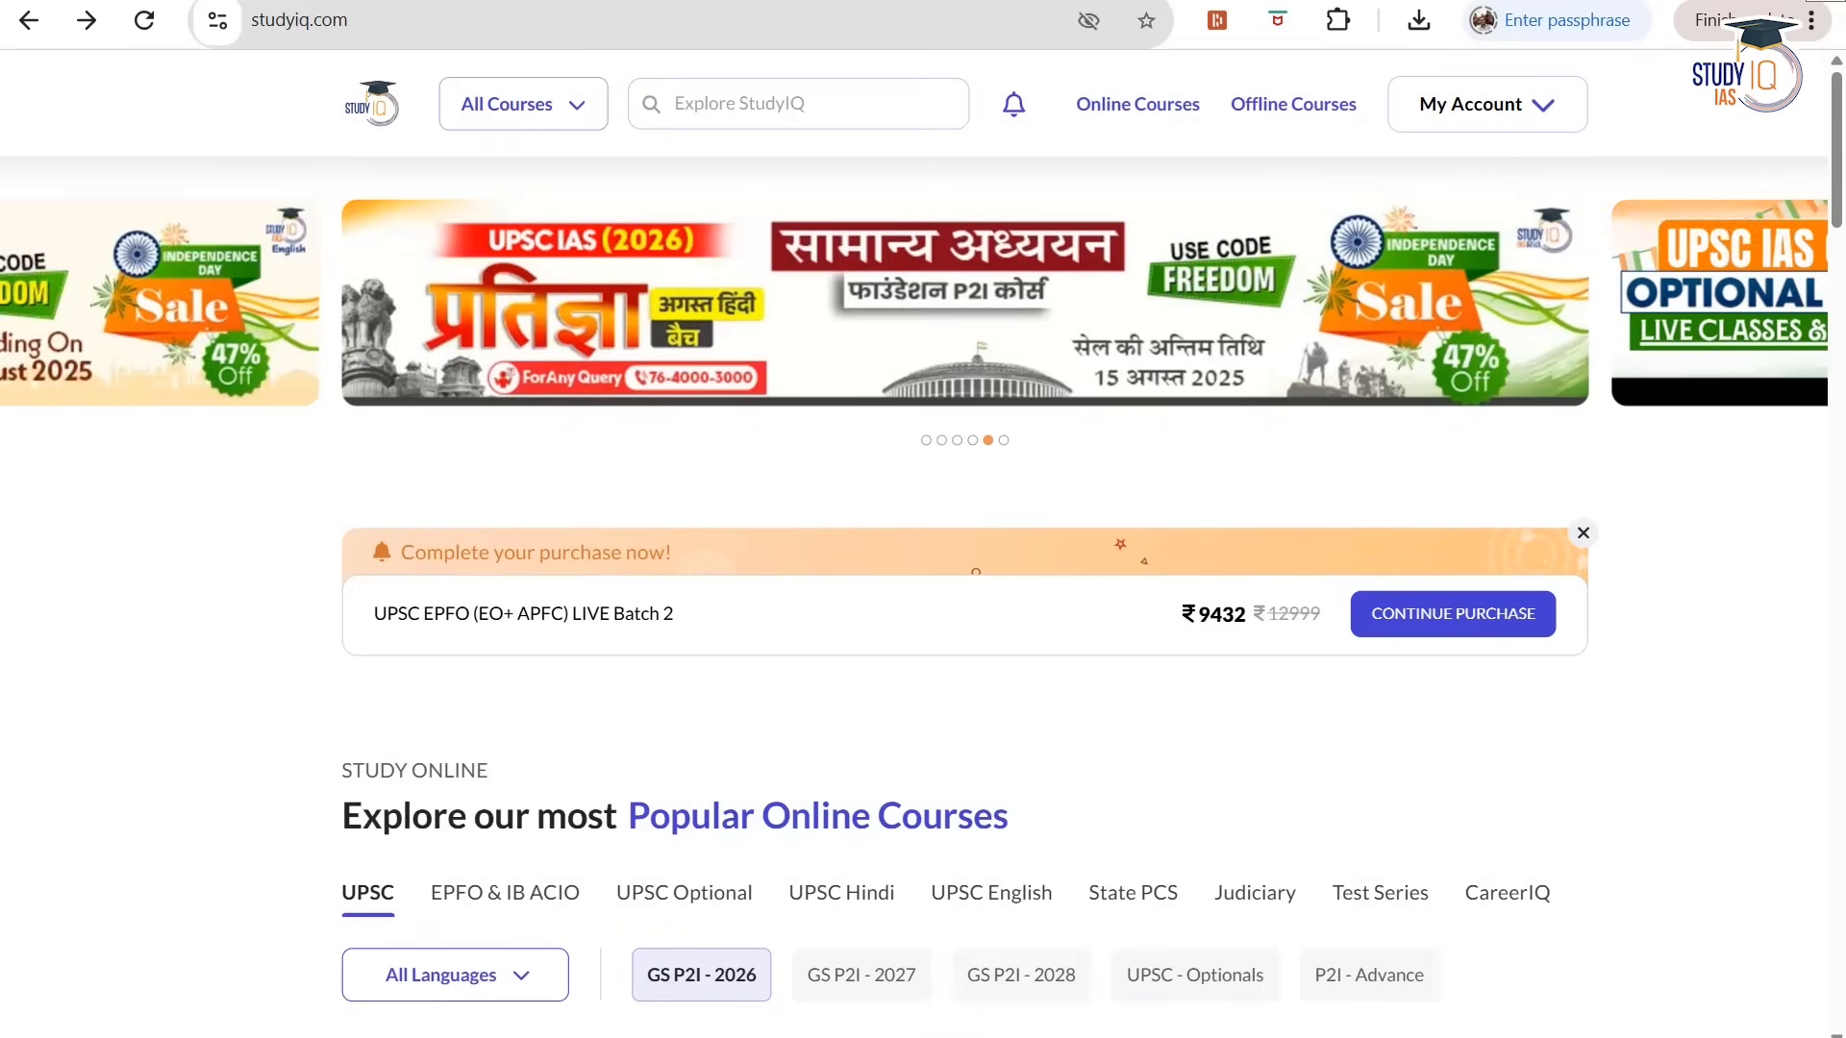
Show the EPFO & IB ACIO category in the Popular Online Courses section of the StudyIQ home page.
{"action": "scroll", "coordinate": [923, 519], "scroll_direction": "down", "scroll_amount": 2}
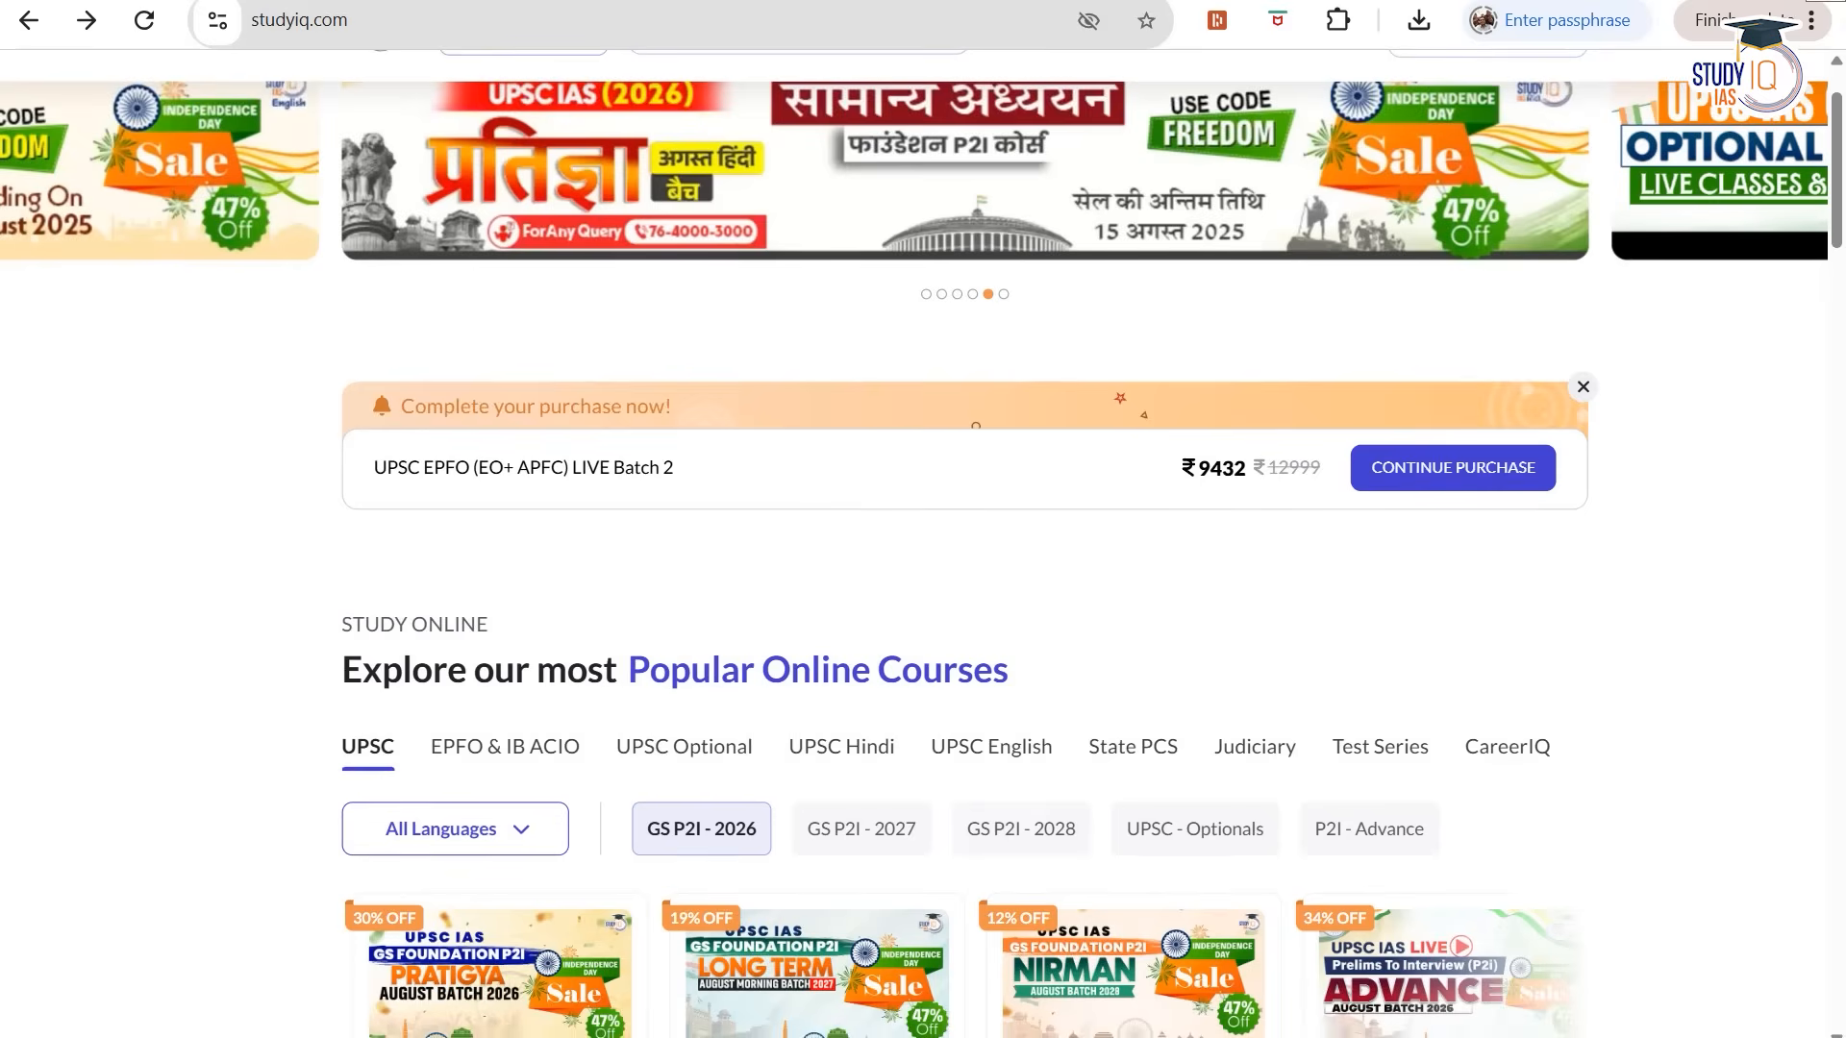
{"action": "scroll", "coordinate": [923, 519], "scroll_direction": "down", "scroll_amount": 2}
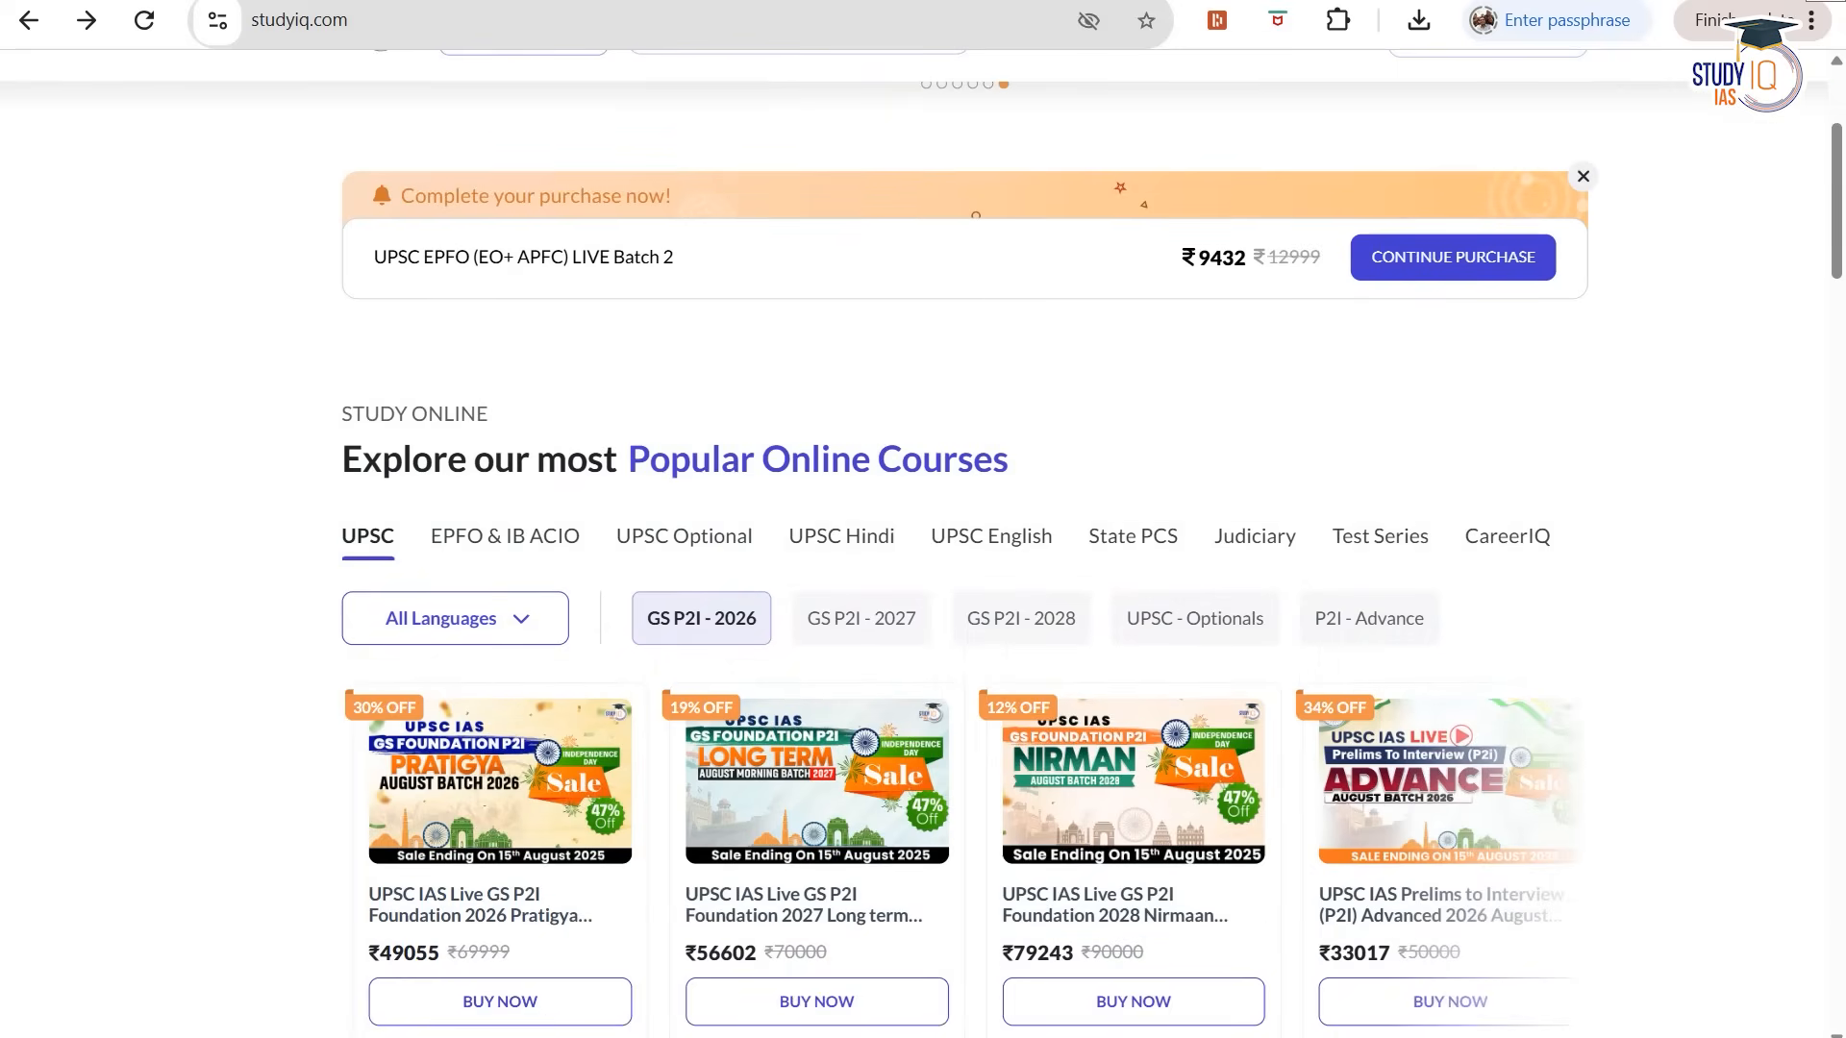
{"action": "scroll", "coordinate": [923, 519], "scroll_direction": "down", "scroll_amount": 2}
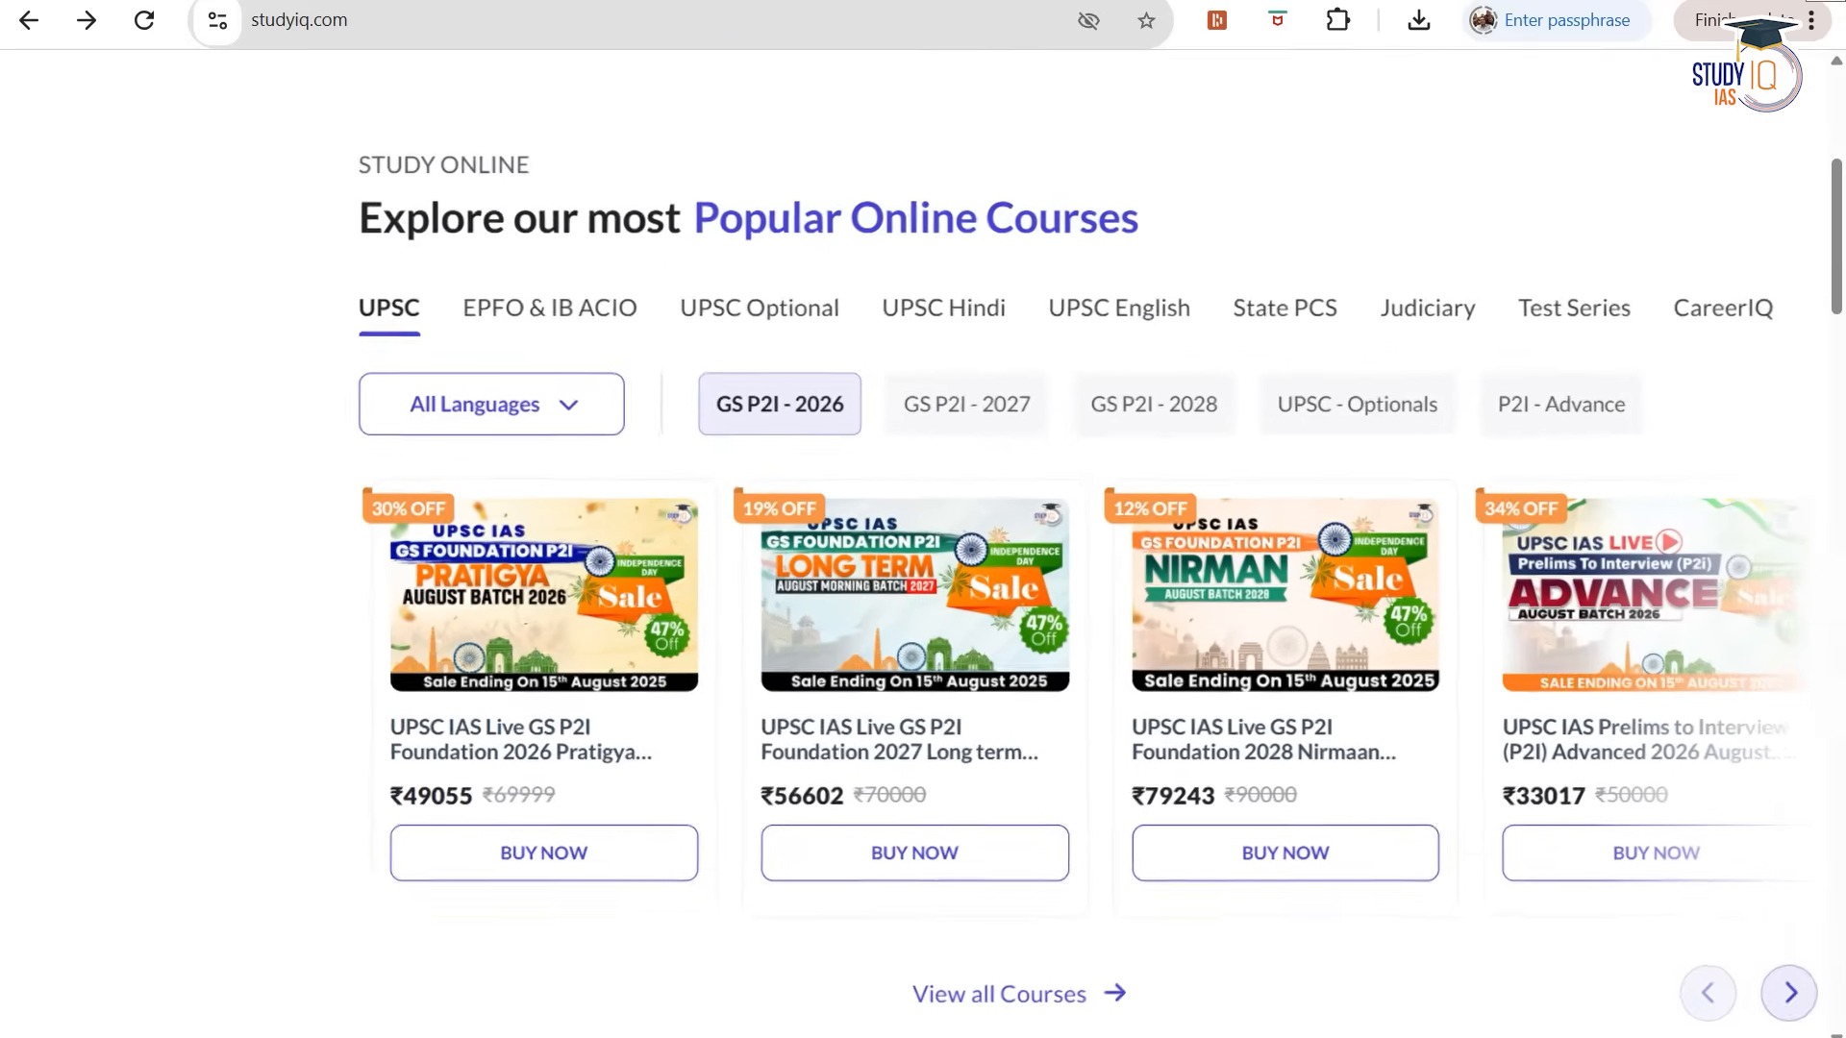
{"action": "key", "text": "ctrl+plus"}
{"action": "key", "text": "ctrl+plus"}
{"action": "key", "text": "ctrl+plus"}
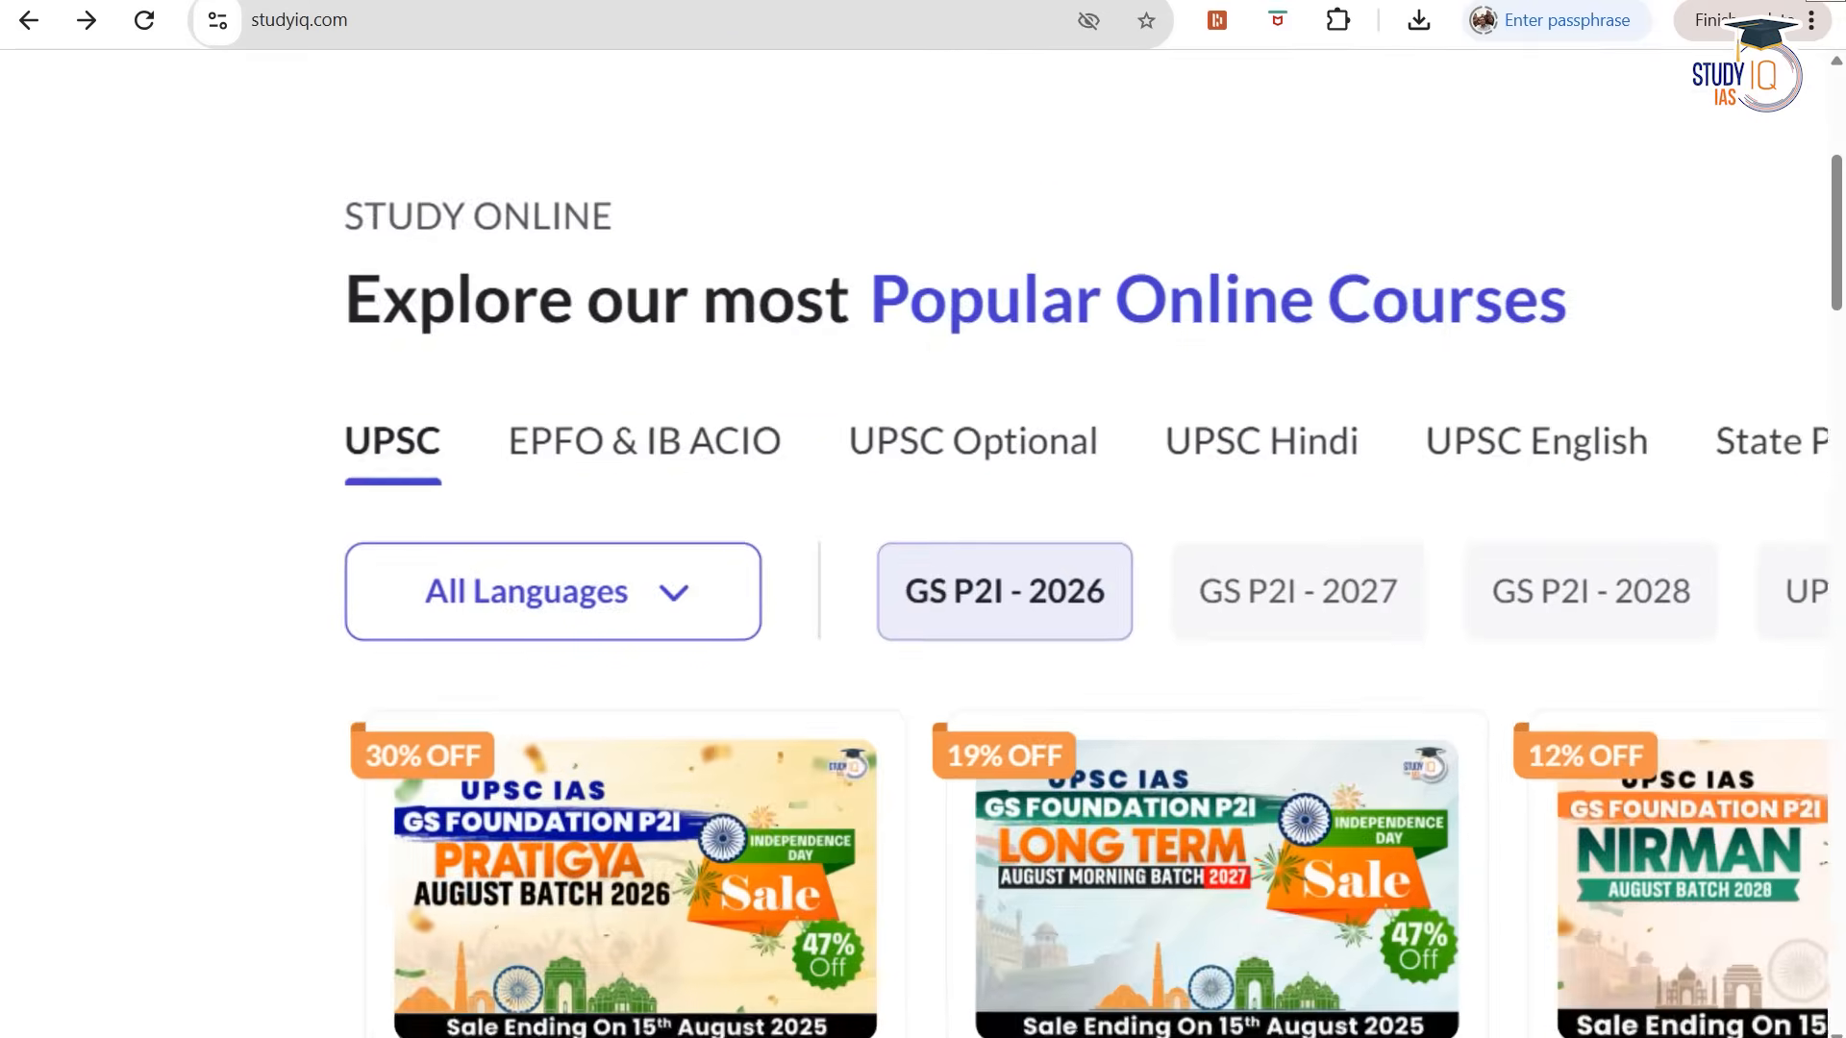
{"action": "left_click", "coordinate": [639, 470]}
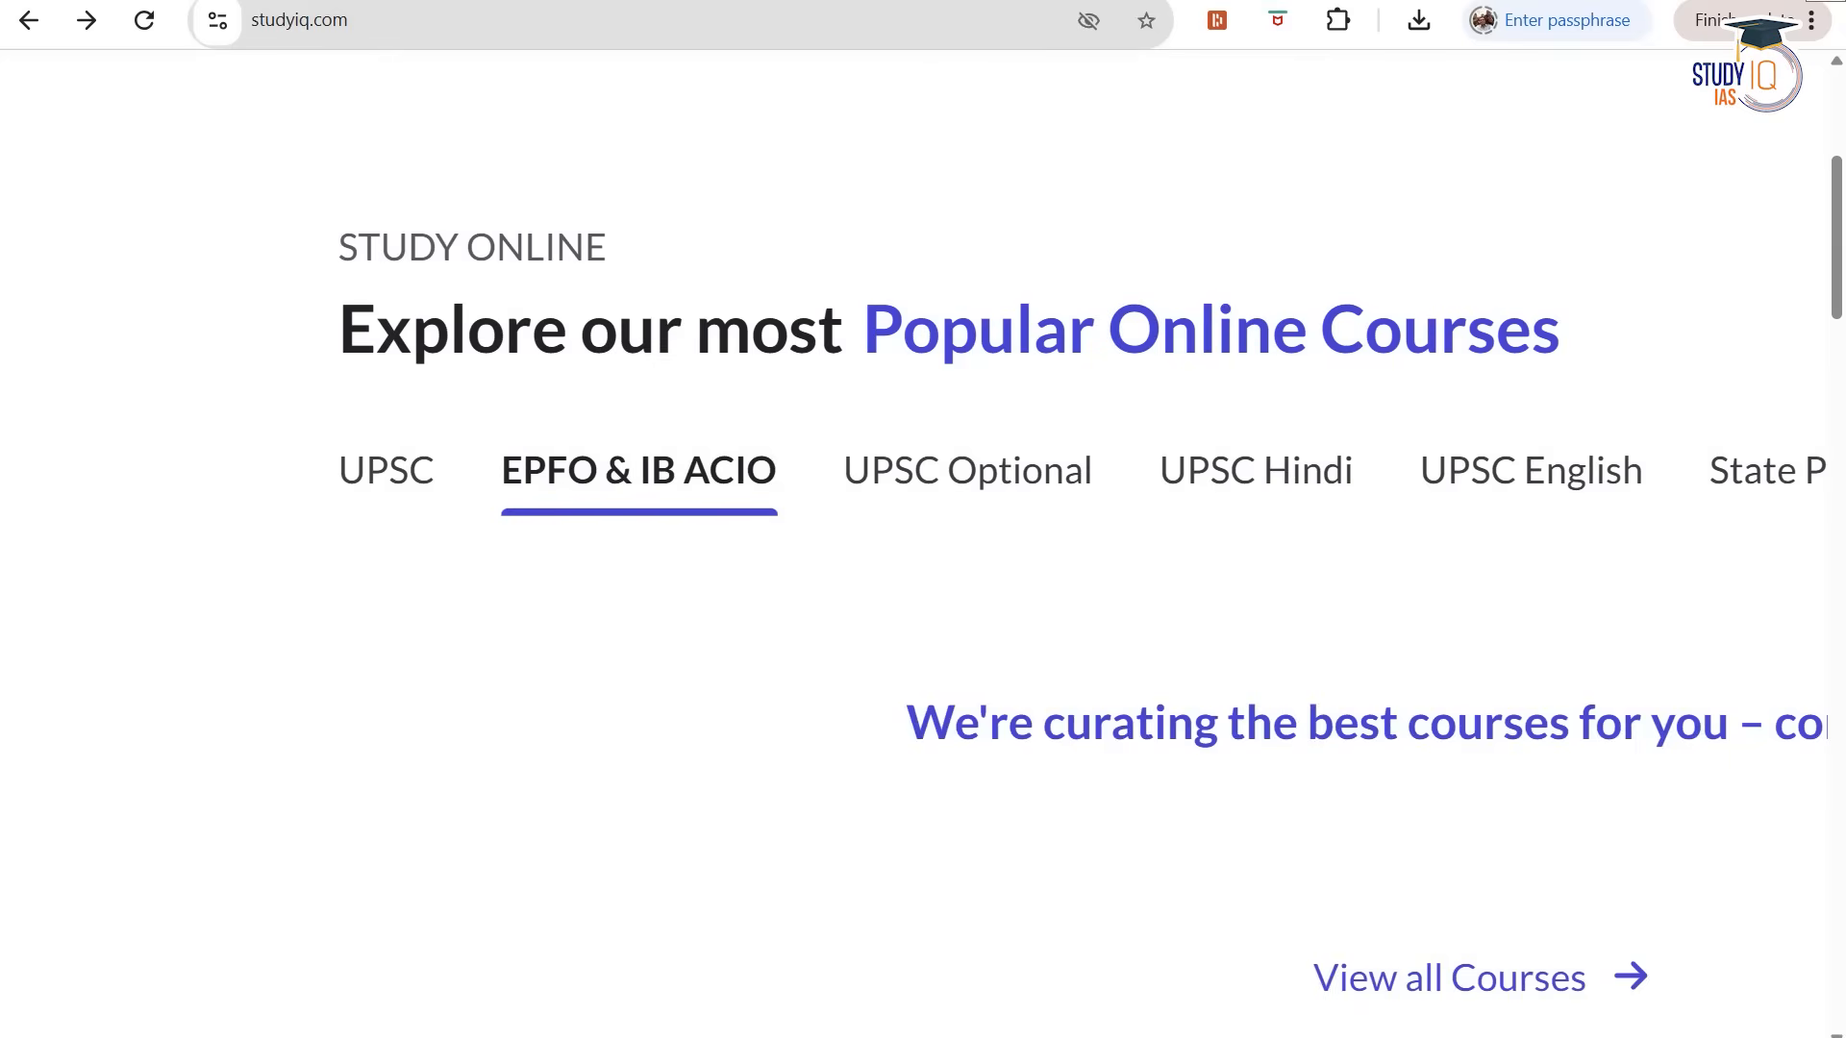
Find the UPSC EPFO (EO+ APFC) LIVE Batch 2 course among the listed courses and open its detail page.
{"action": "scroll", "coordinate": [1083, 615], "scroll_direction": "down", "scroll_amount": 3}
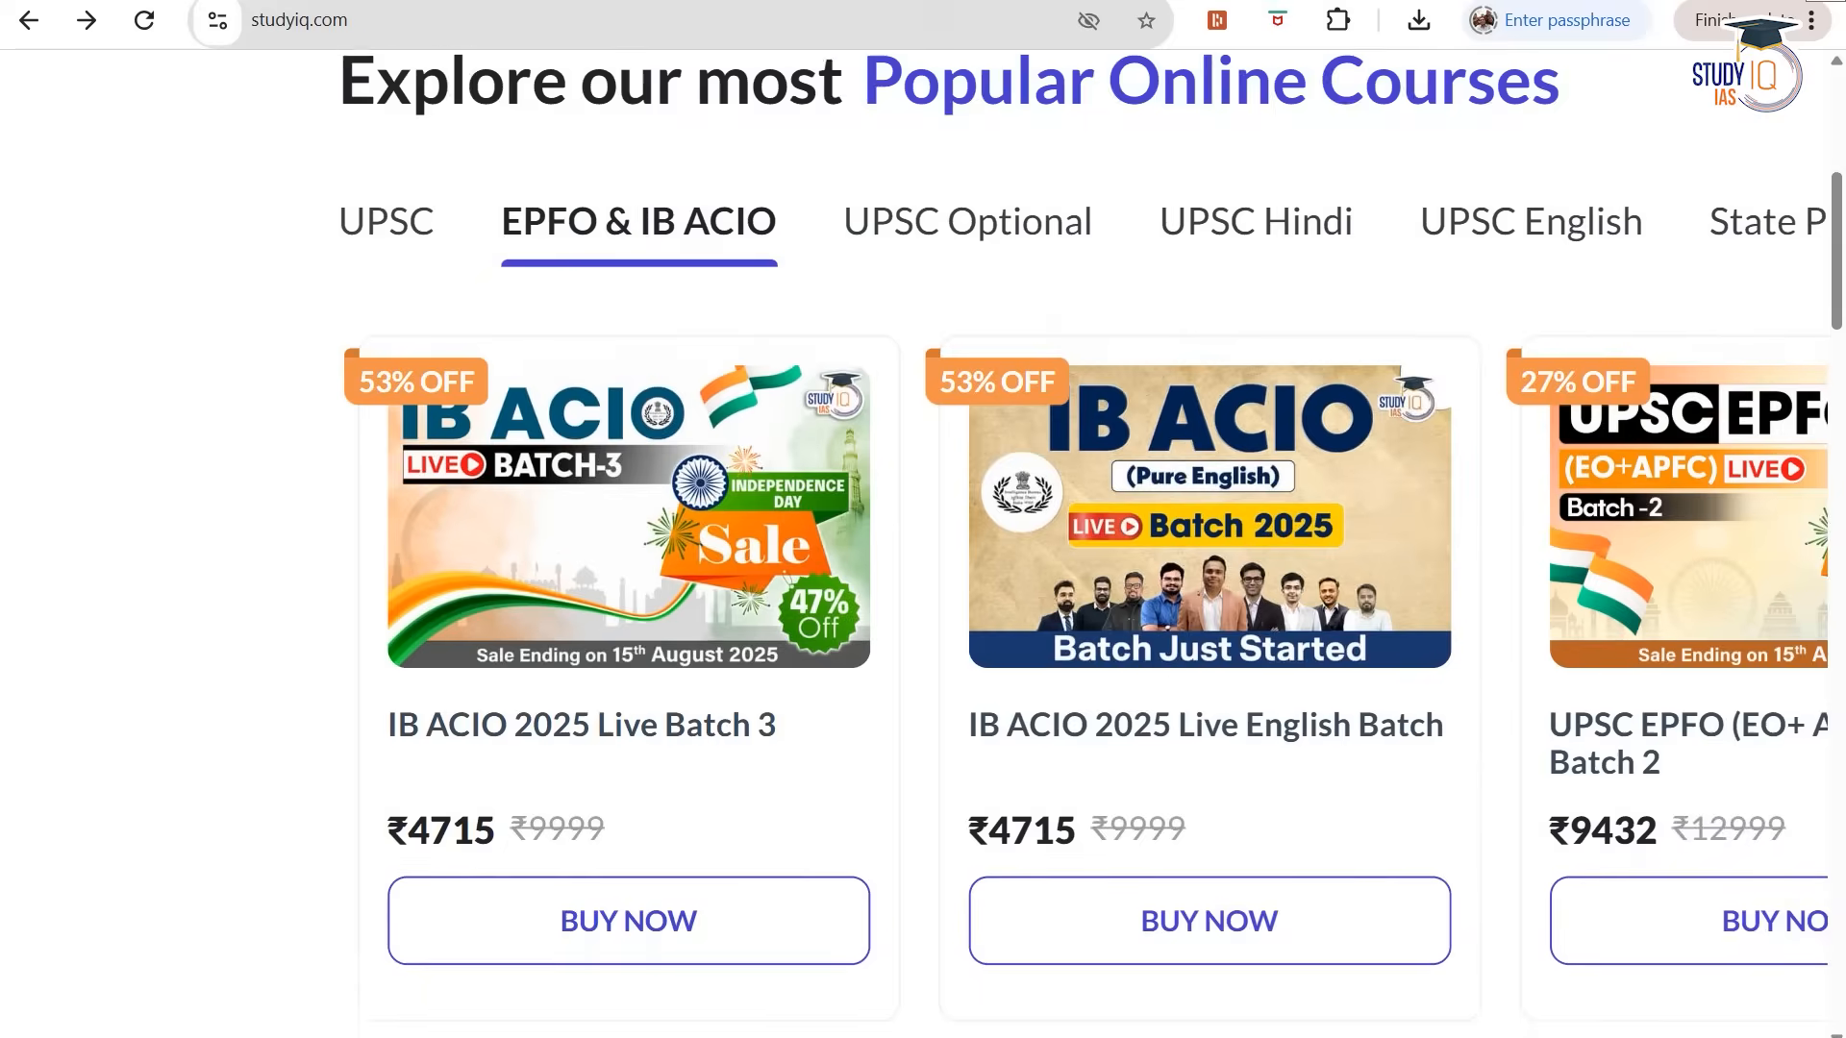
{"action": "key", "text": "ctrl+minus"}
{"action": "key", "text": "ctrl+minus"}
{"action": "scroll", "coordinate": [923, 577], "scroll_direction": "down", "scroll_amount": 2}
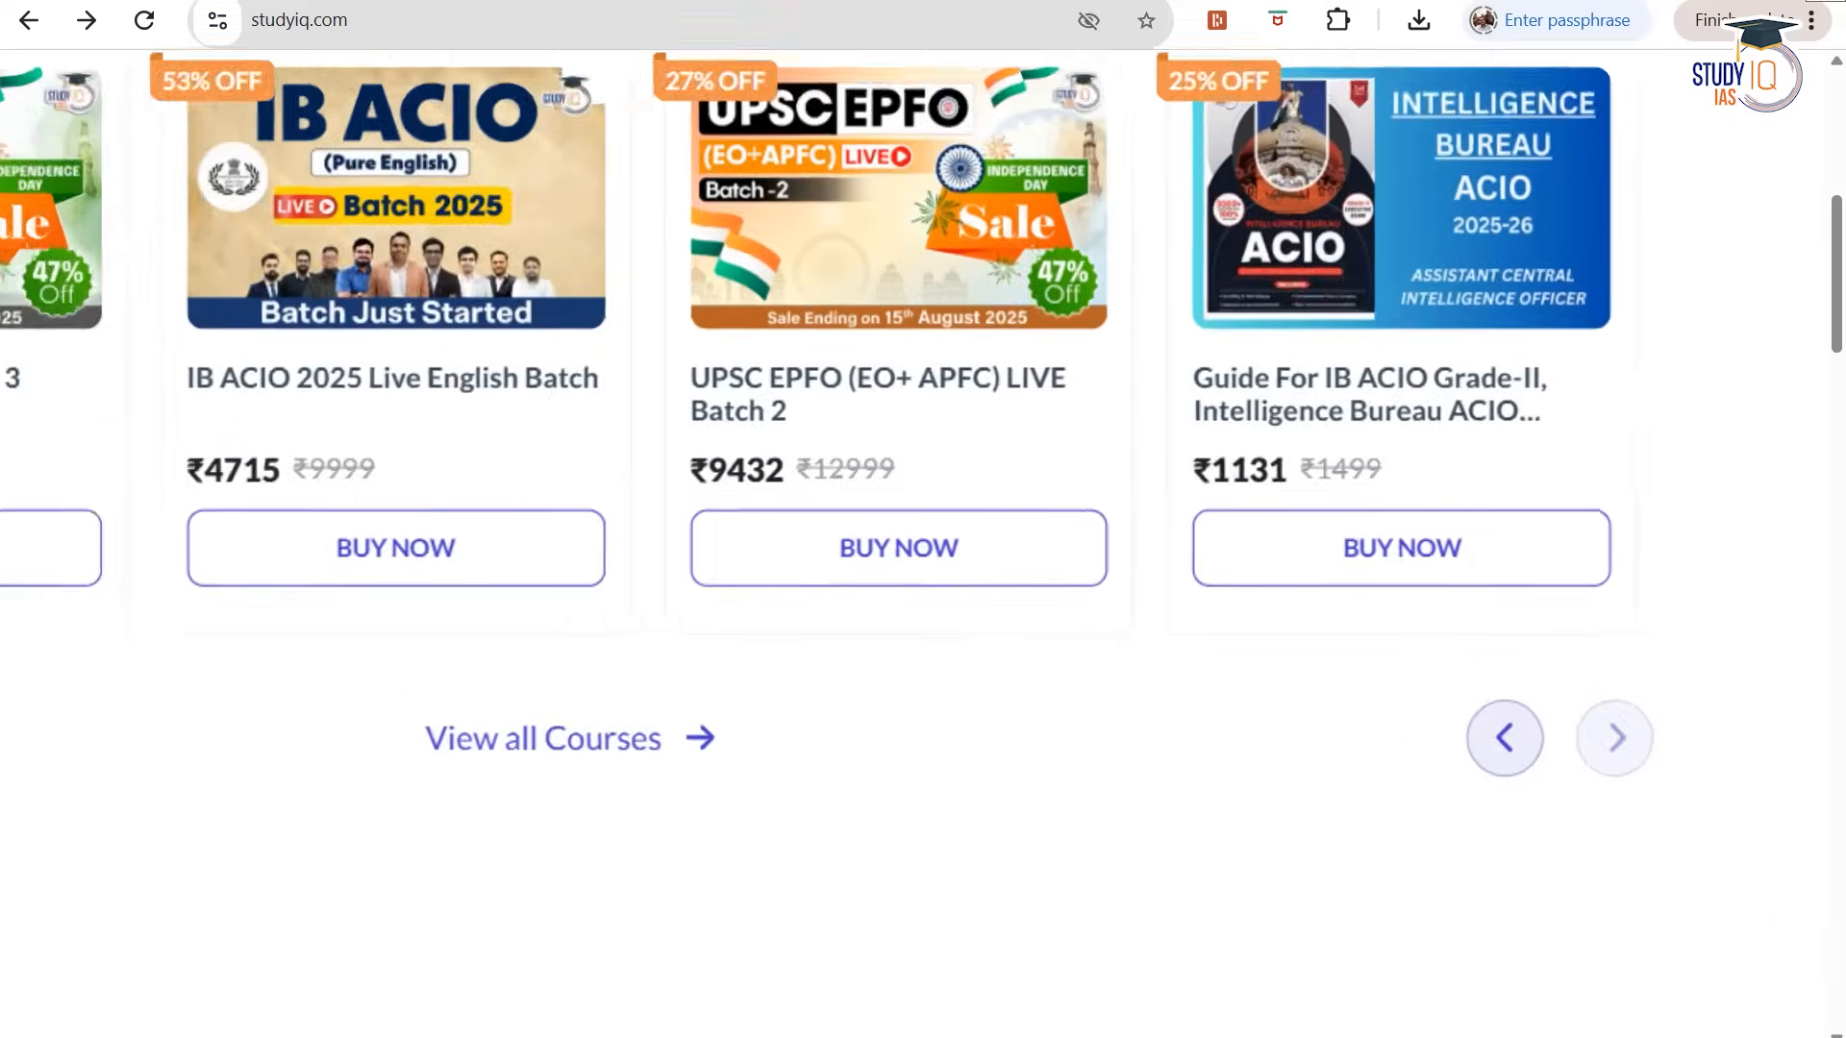
{"action": "scroll", "coordinate": [731, 481], "scroll_direction": "up", "scroll_amount": 2}
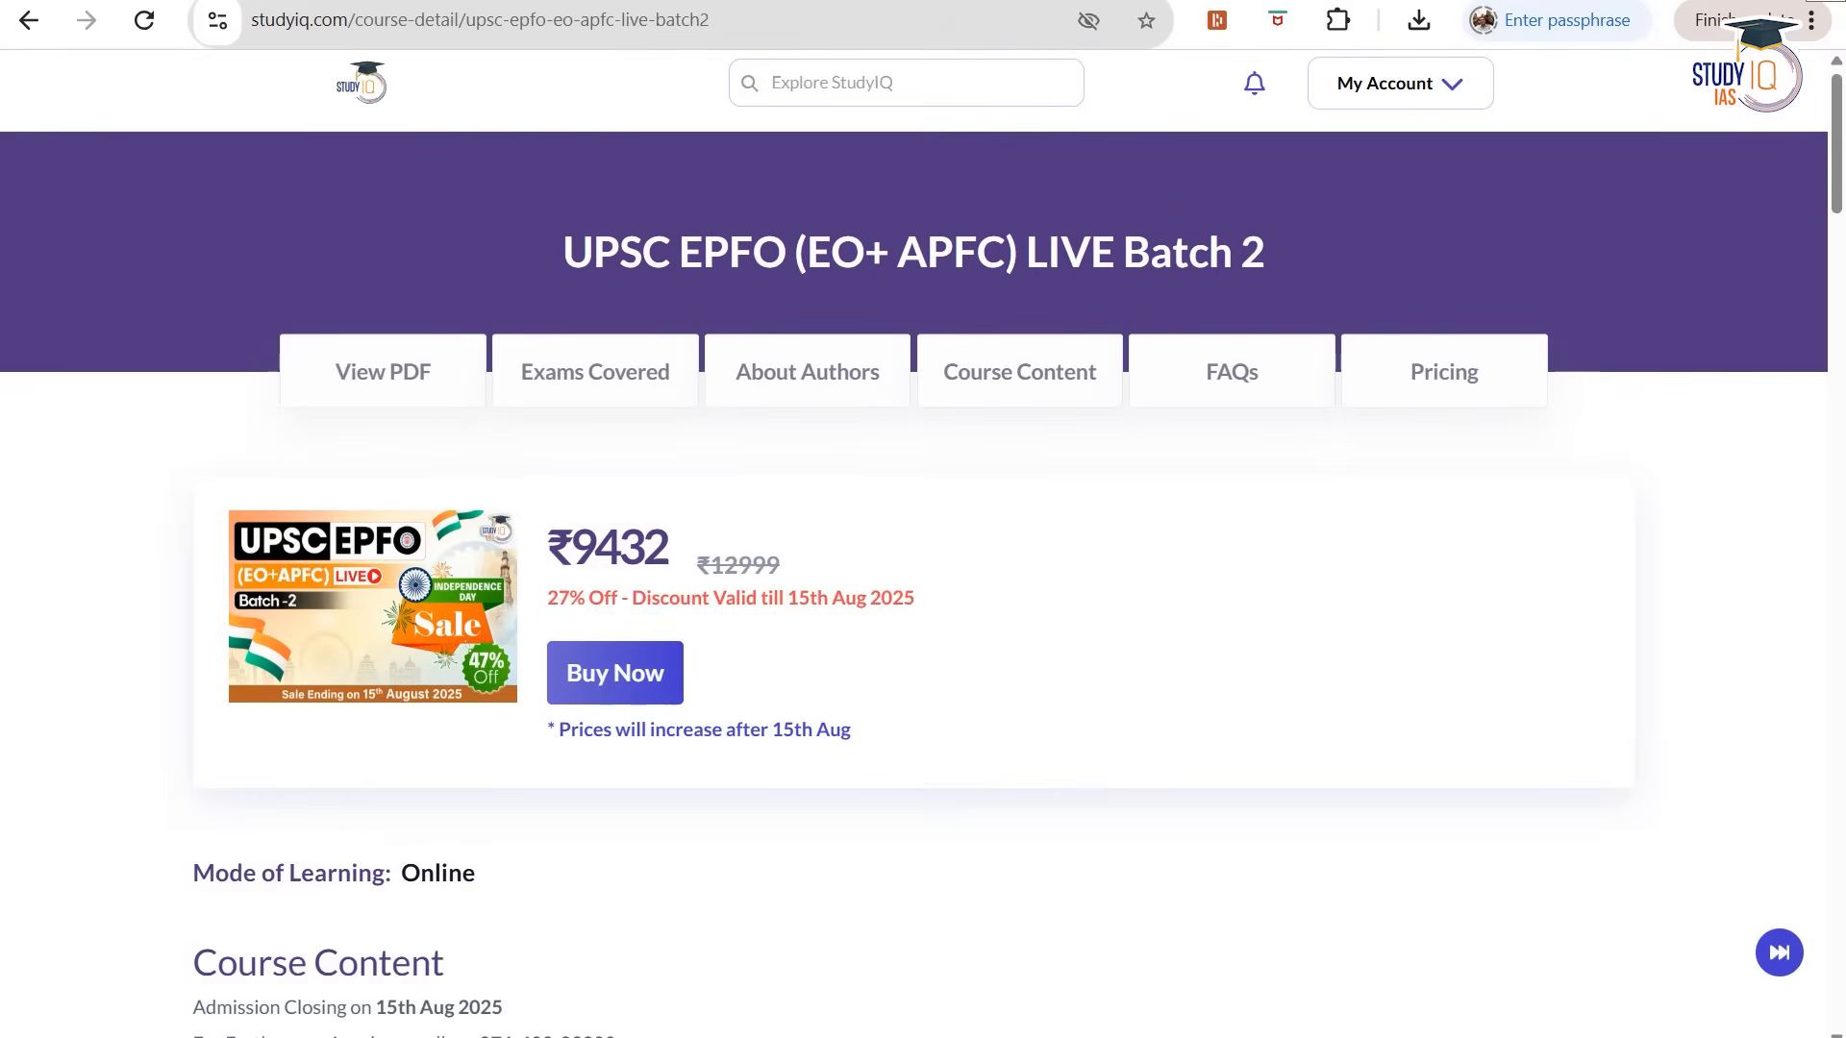
Look over the course details down to the About Authors section and open the course's PDF brochure.
{"action": "scroll", "coordinate": [923, 538], "scroll_direction": "down", "scroll_amount": 1}
{"action": "scroll", "coordinate": [923, 538], "scroll_direction": "down", "scroll_amount": 10}
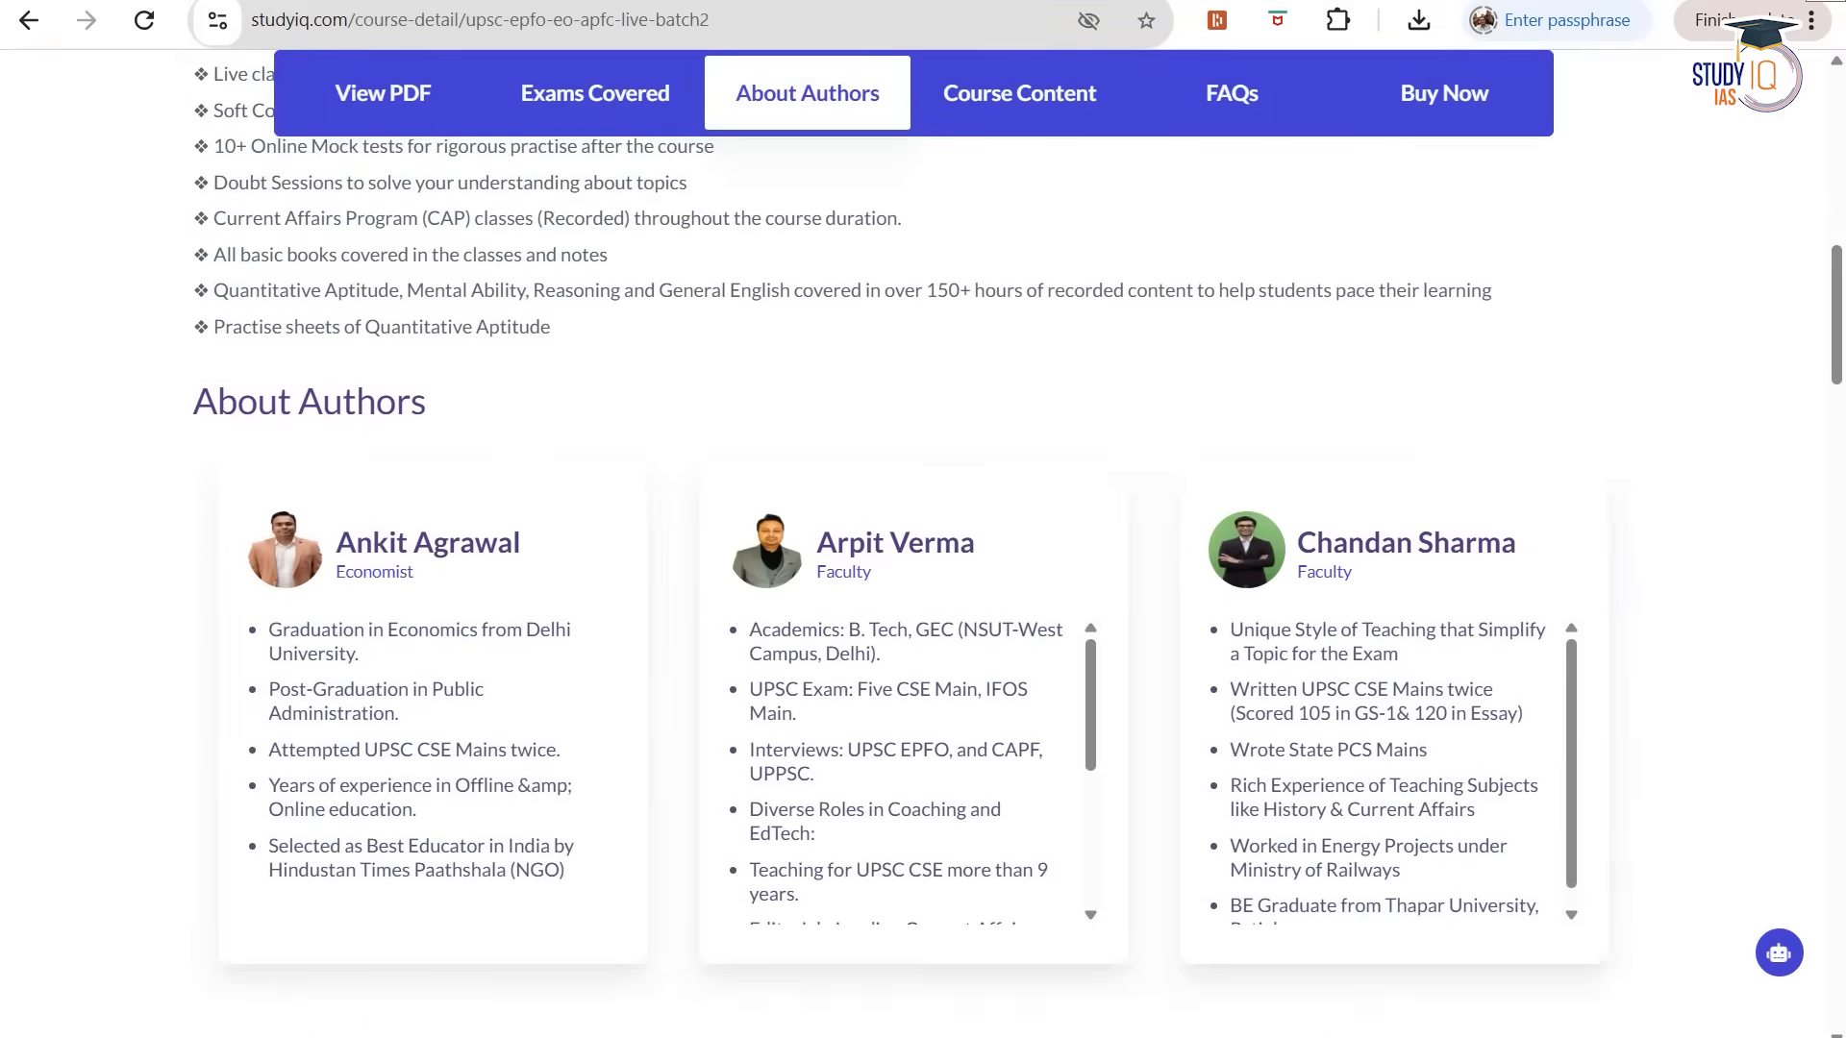
{"action": "scroll", "coordinate": [923, 538], "scroll_direction": "up", "scroll_amount": 12}
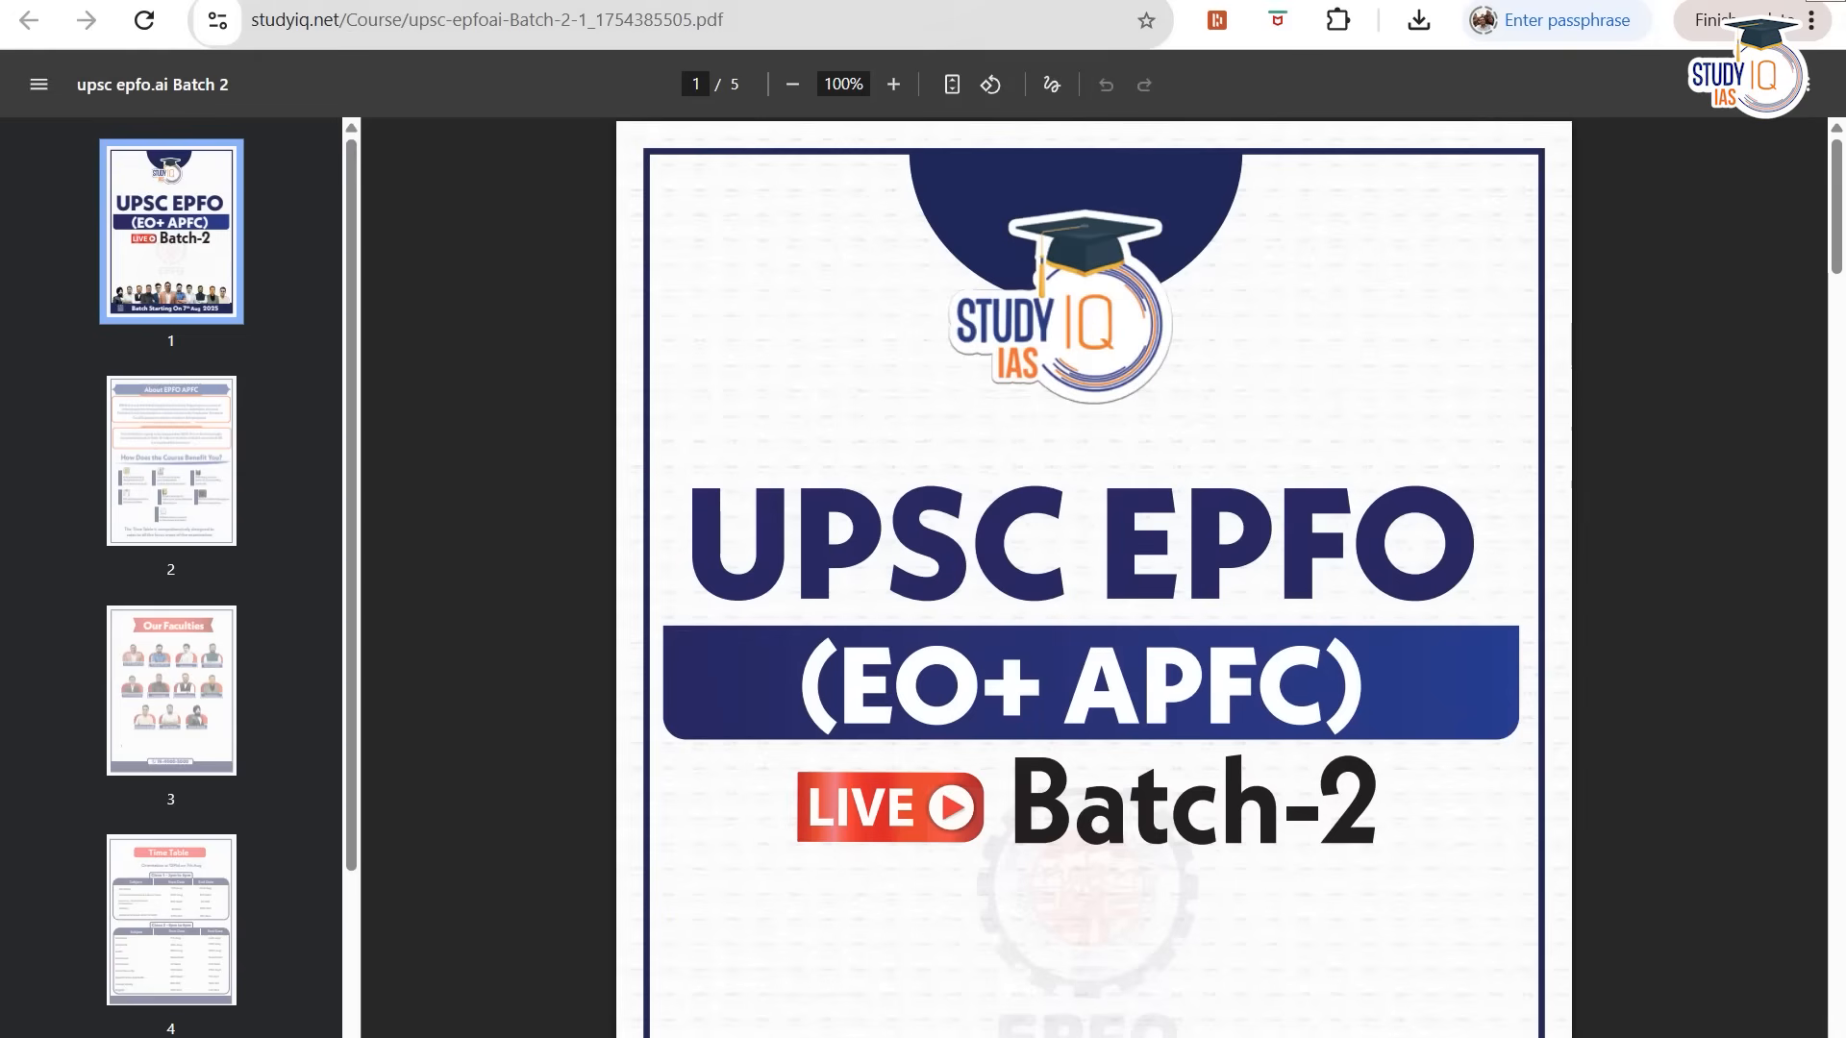
Look through the brochure's cover, About EPFO APFC and Our Faculties pages up to the Time Table.
{"action": "scroll", "coordinate": [1093, 577], "scroll_direction": "down", "scroll_amount": 9}
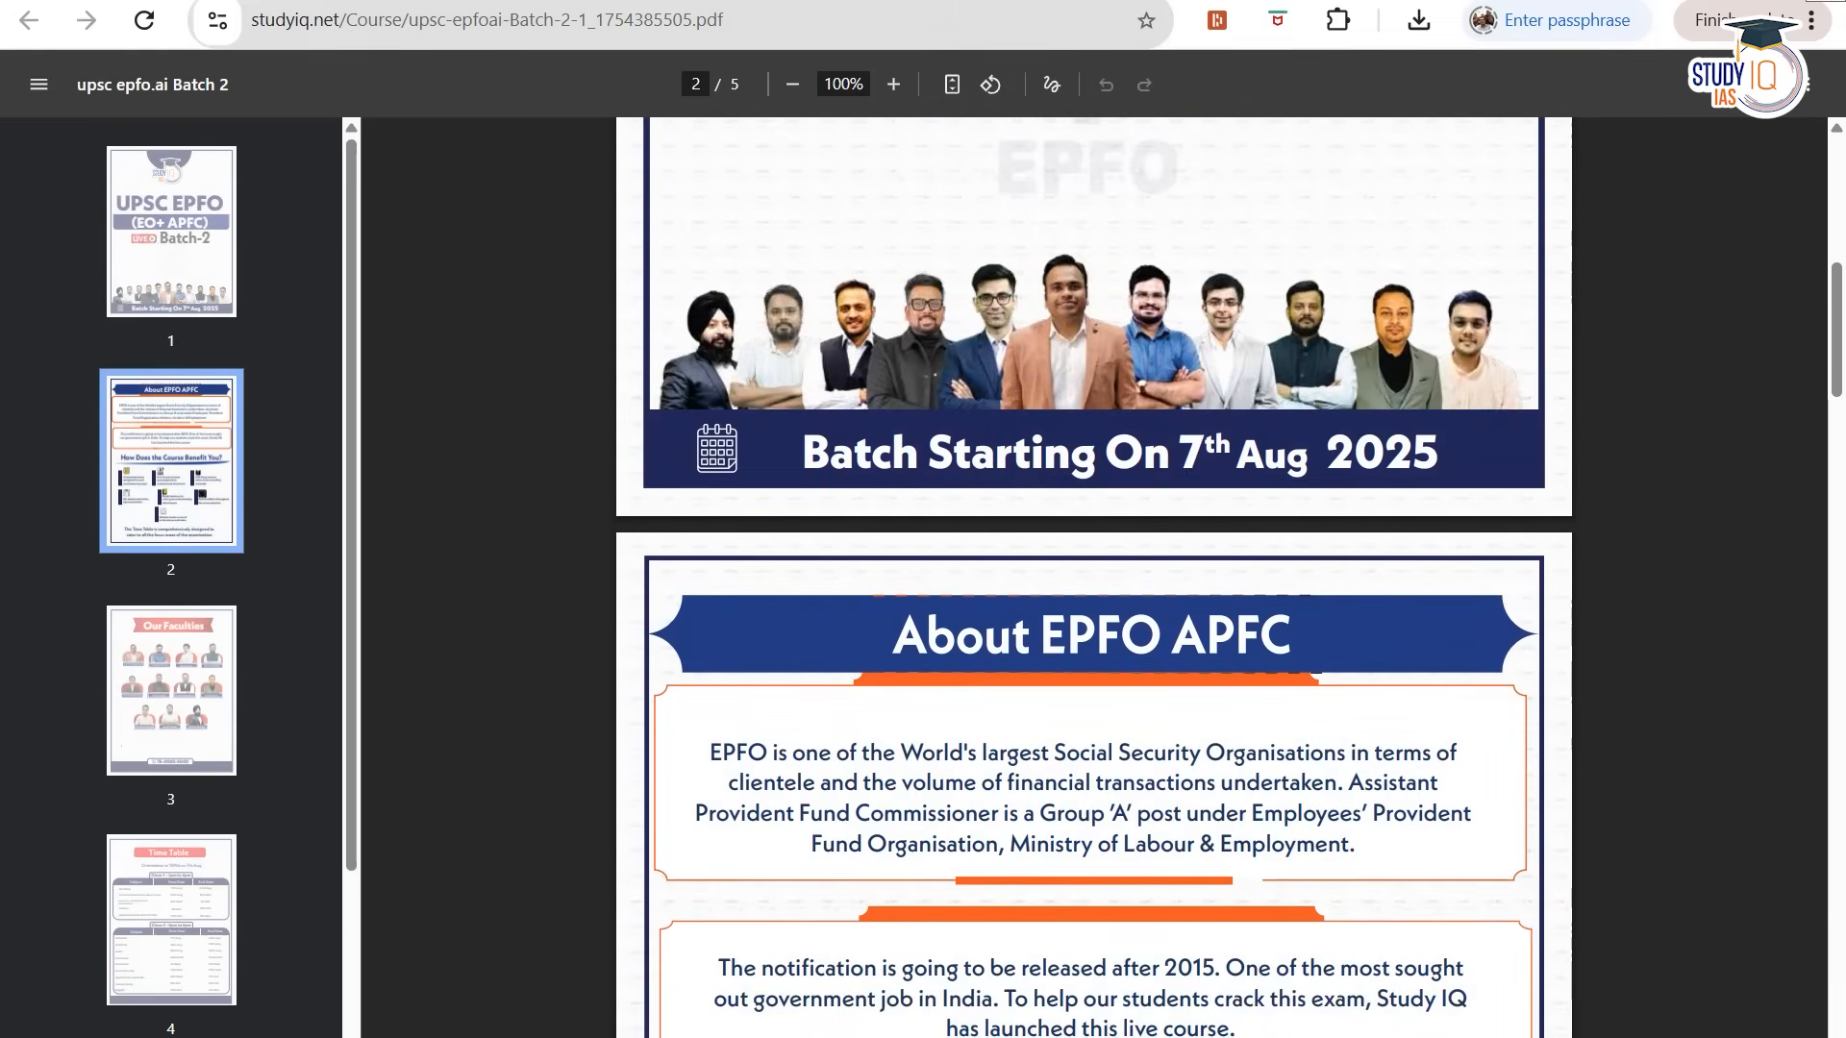
{"action": "scroll", "coordinate": [1093, 577], "scroll_direction": "down", "scroll_amount": 14}
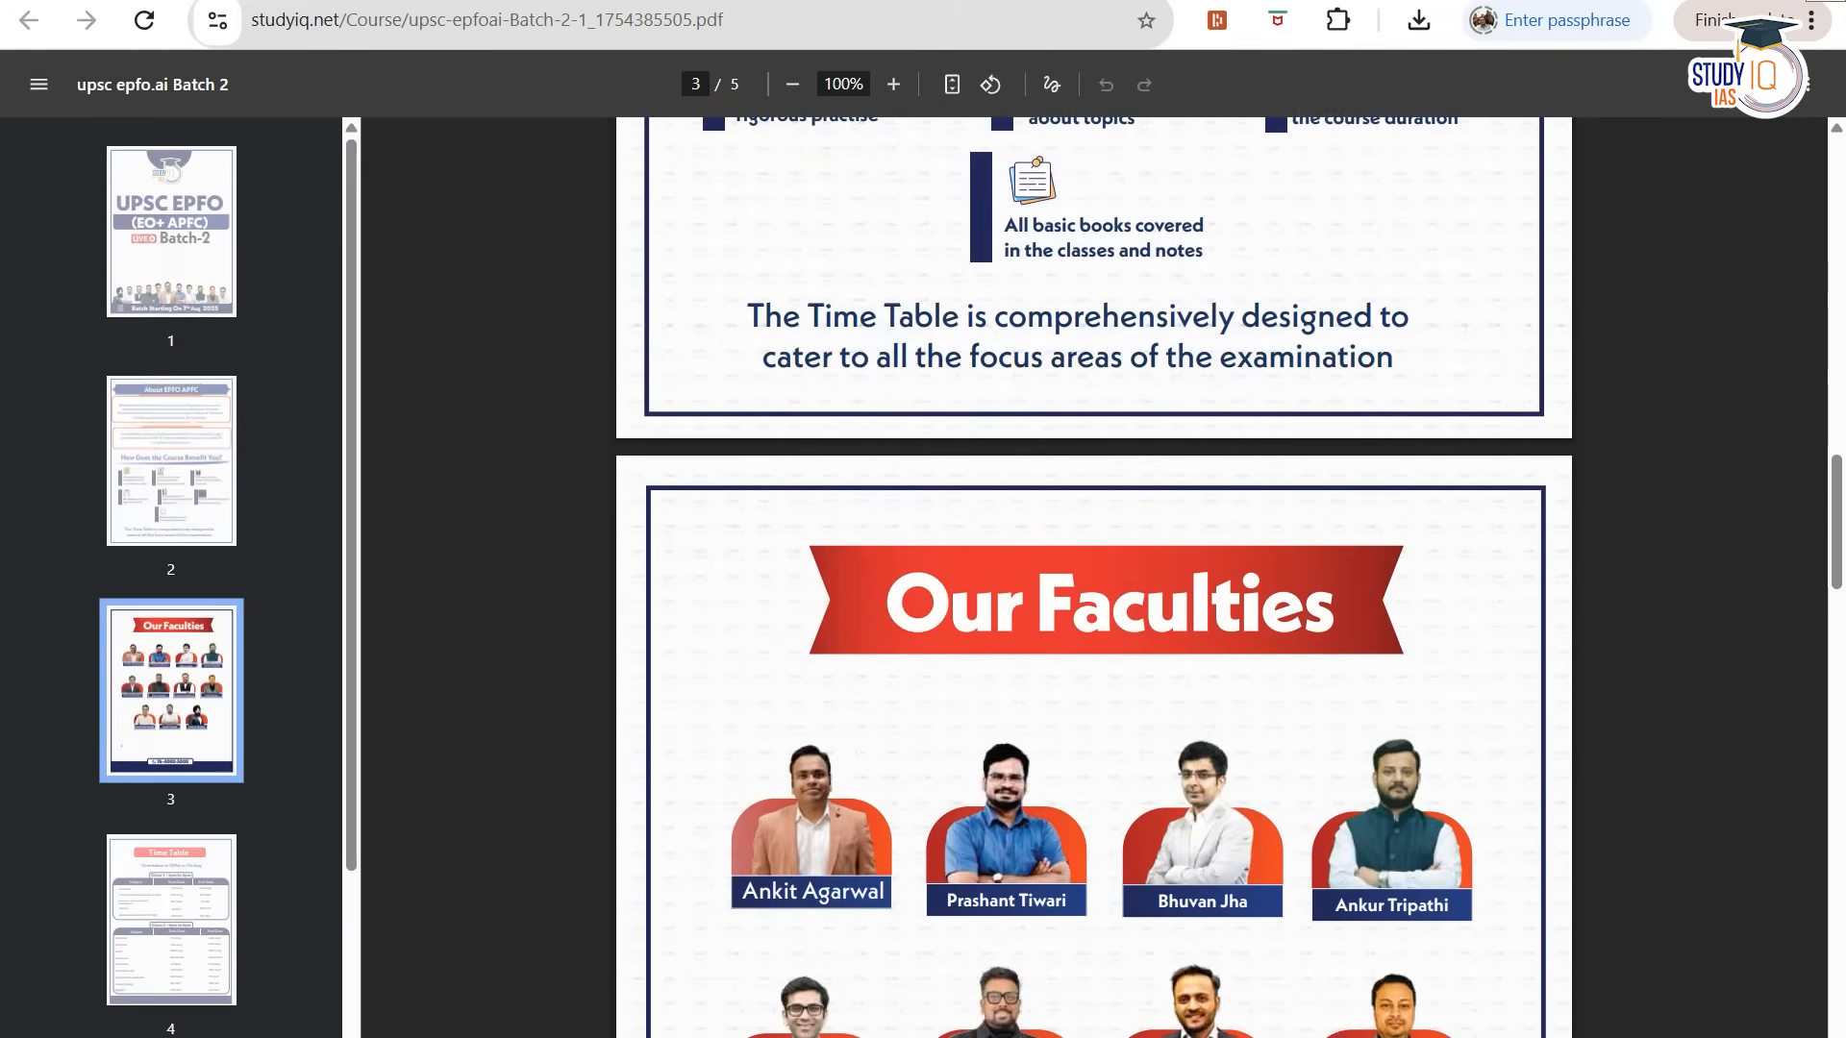
{"action": "scroll", "coordinate": [1093, 577], "scroll_direction": "down", "scroll_amount": 15}
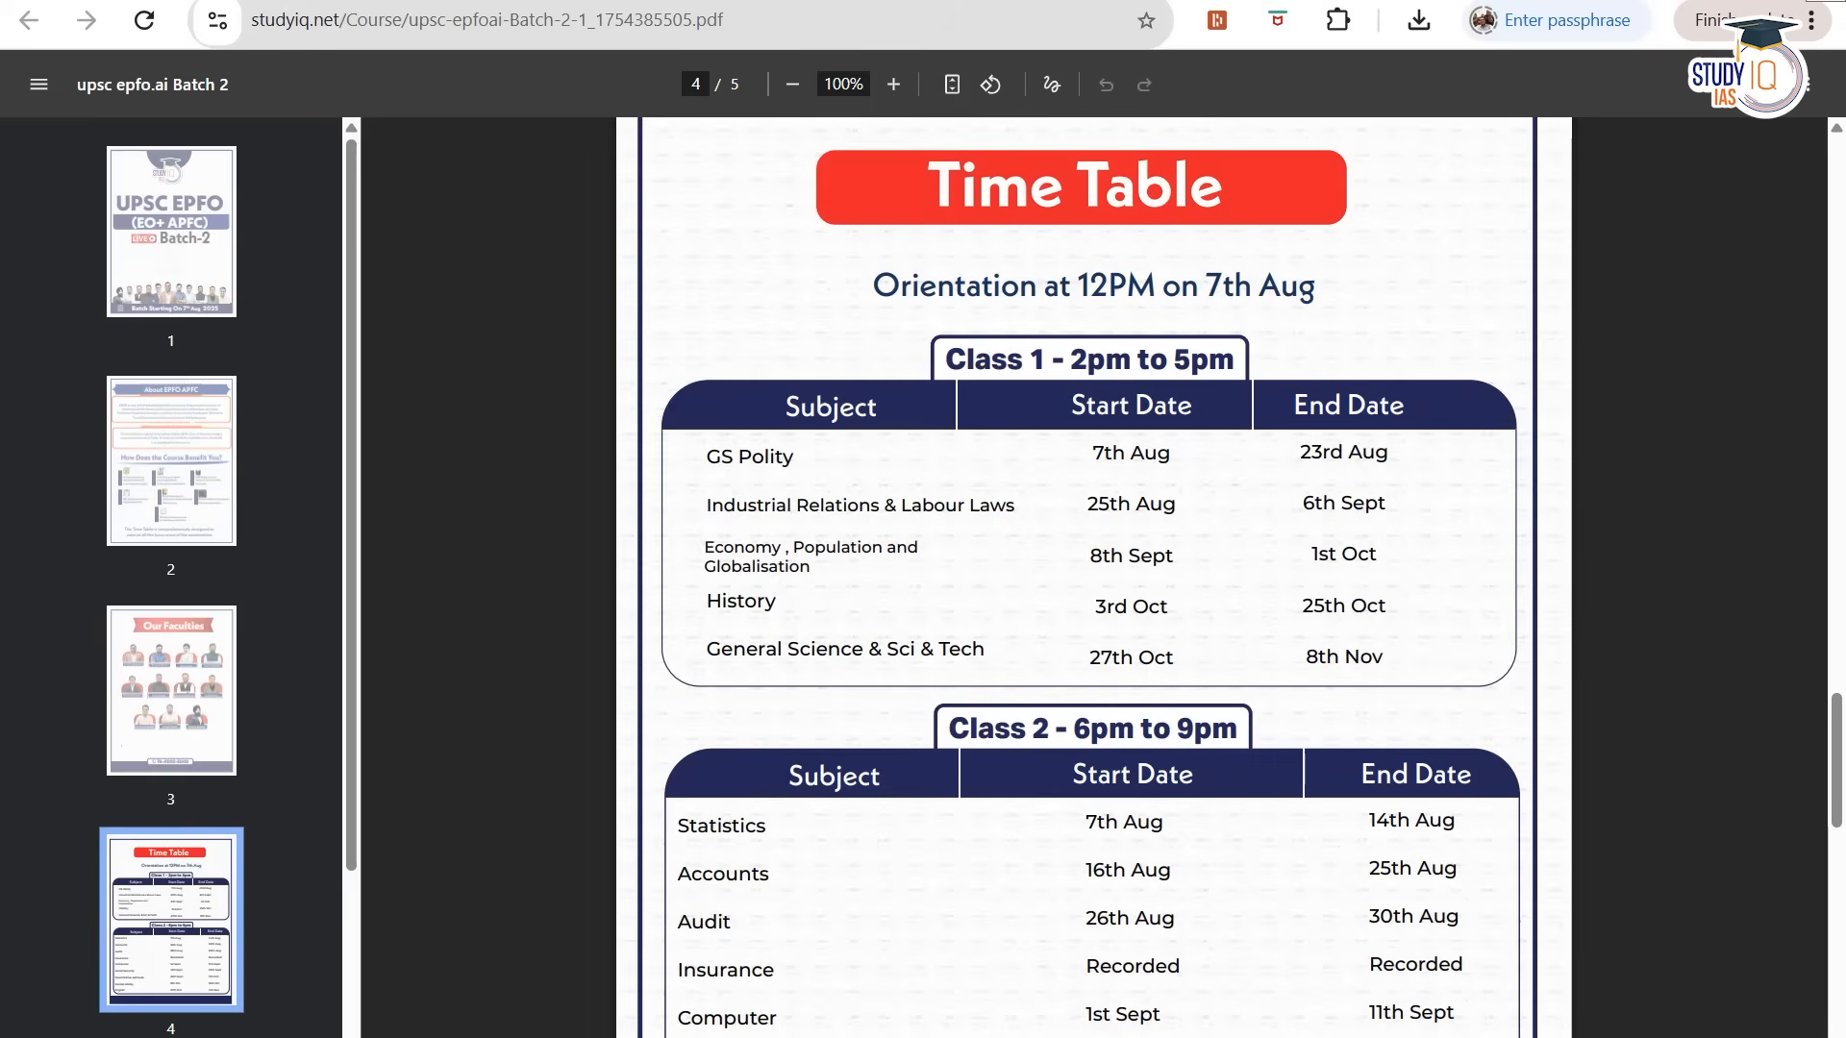
Examine the Class 1 and Class 2 subject schedules in the brochure's Time Table, glance at the prices page, and close the brochure.
{"action": "scroll", "coordinate": [1093, 577], "scroll_direction": "up", "scroll_amount": 1}
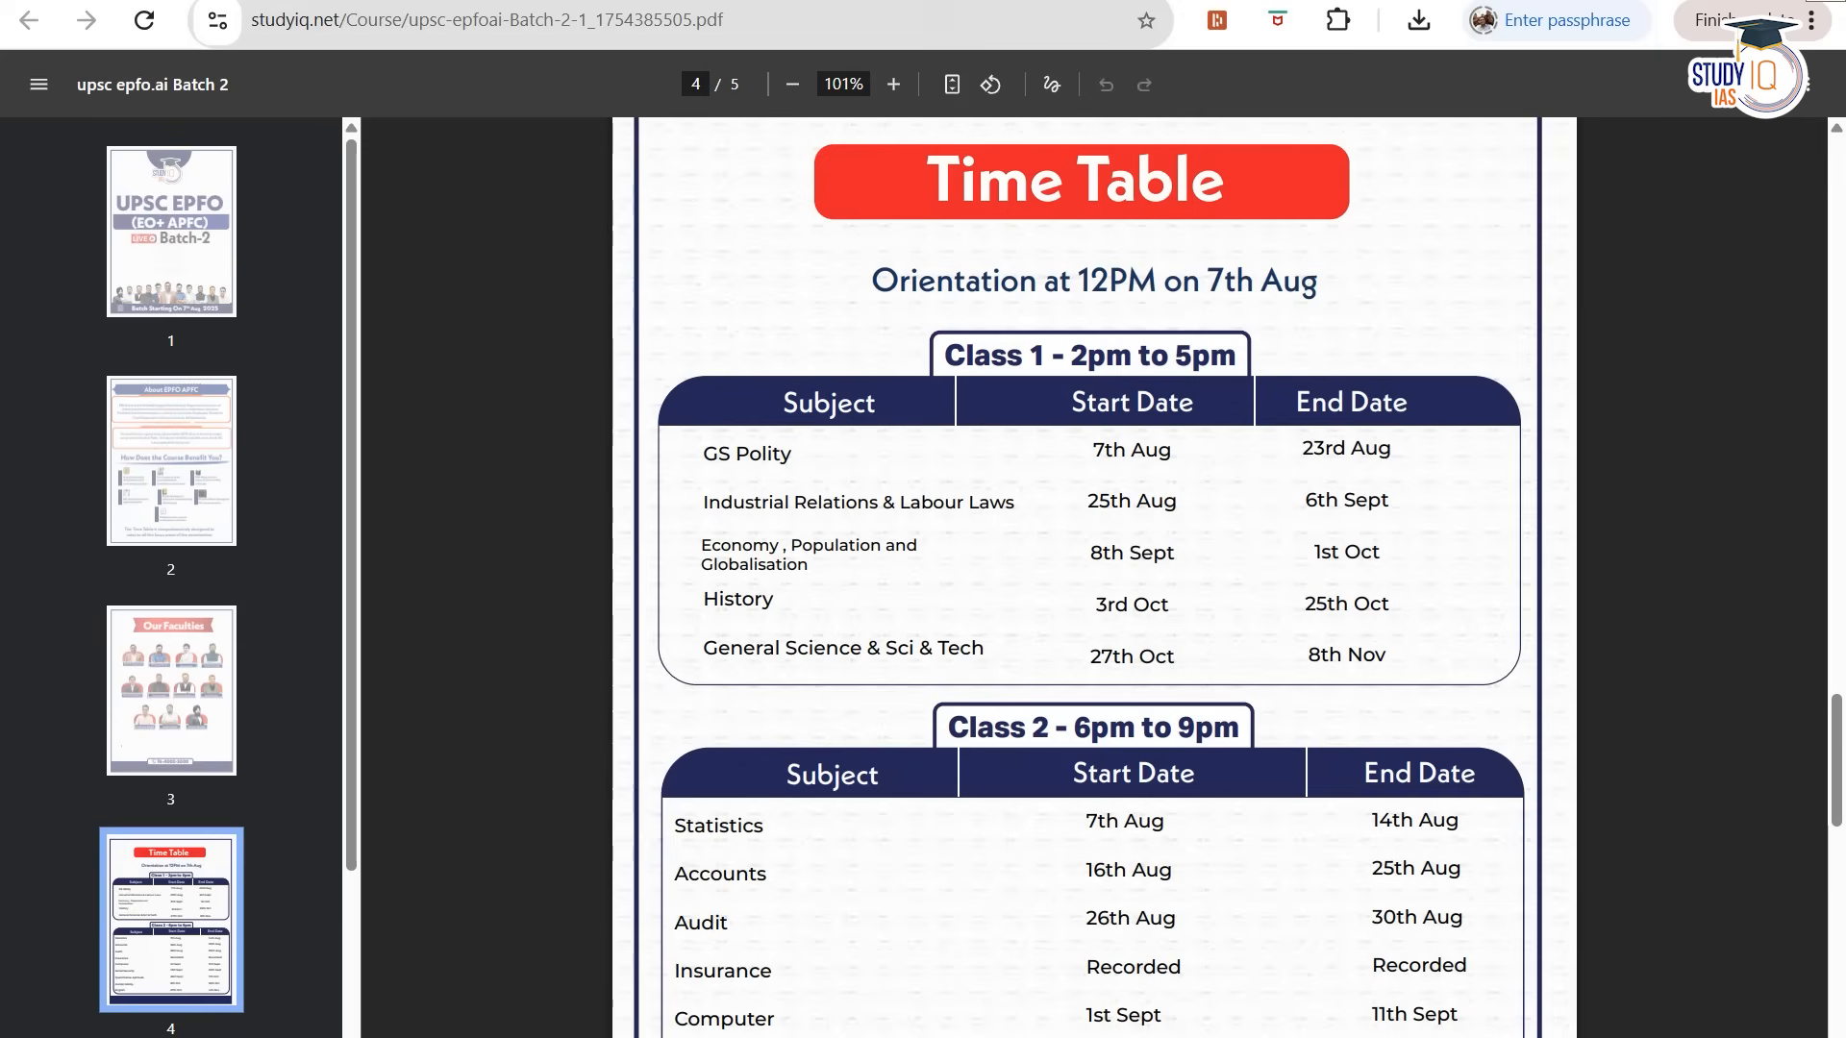
{"action": "scroll", "coordinate": [1093, 577], "scroll_direction": "down", "scroll_amount": 3}
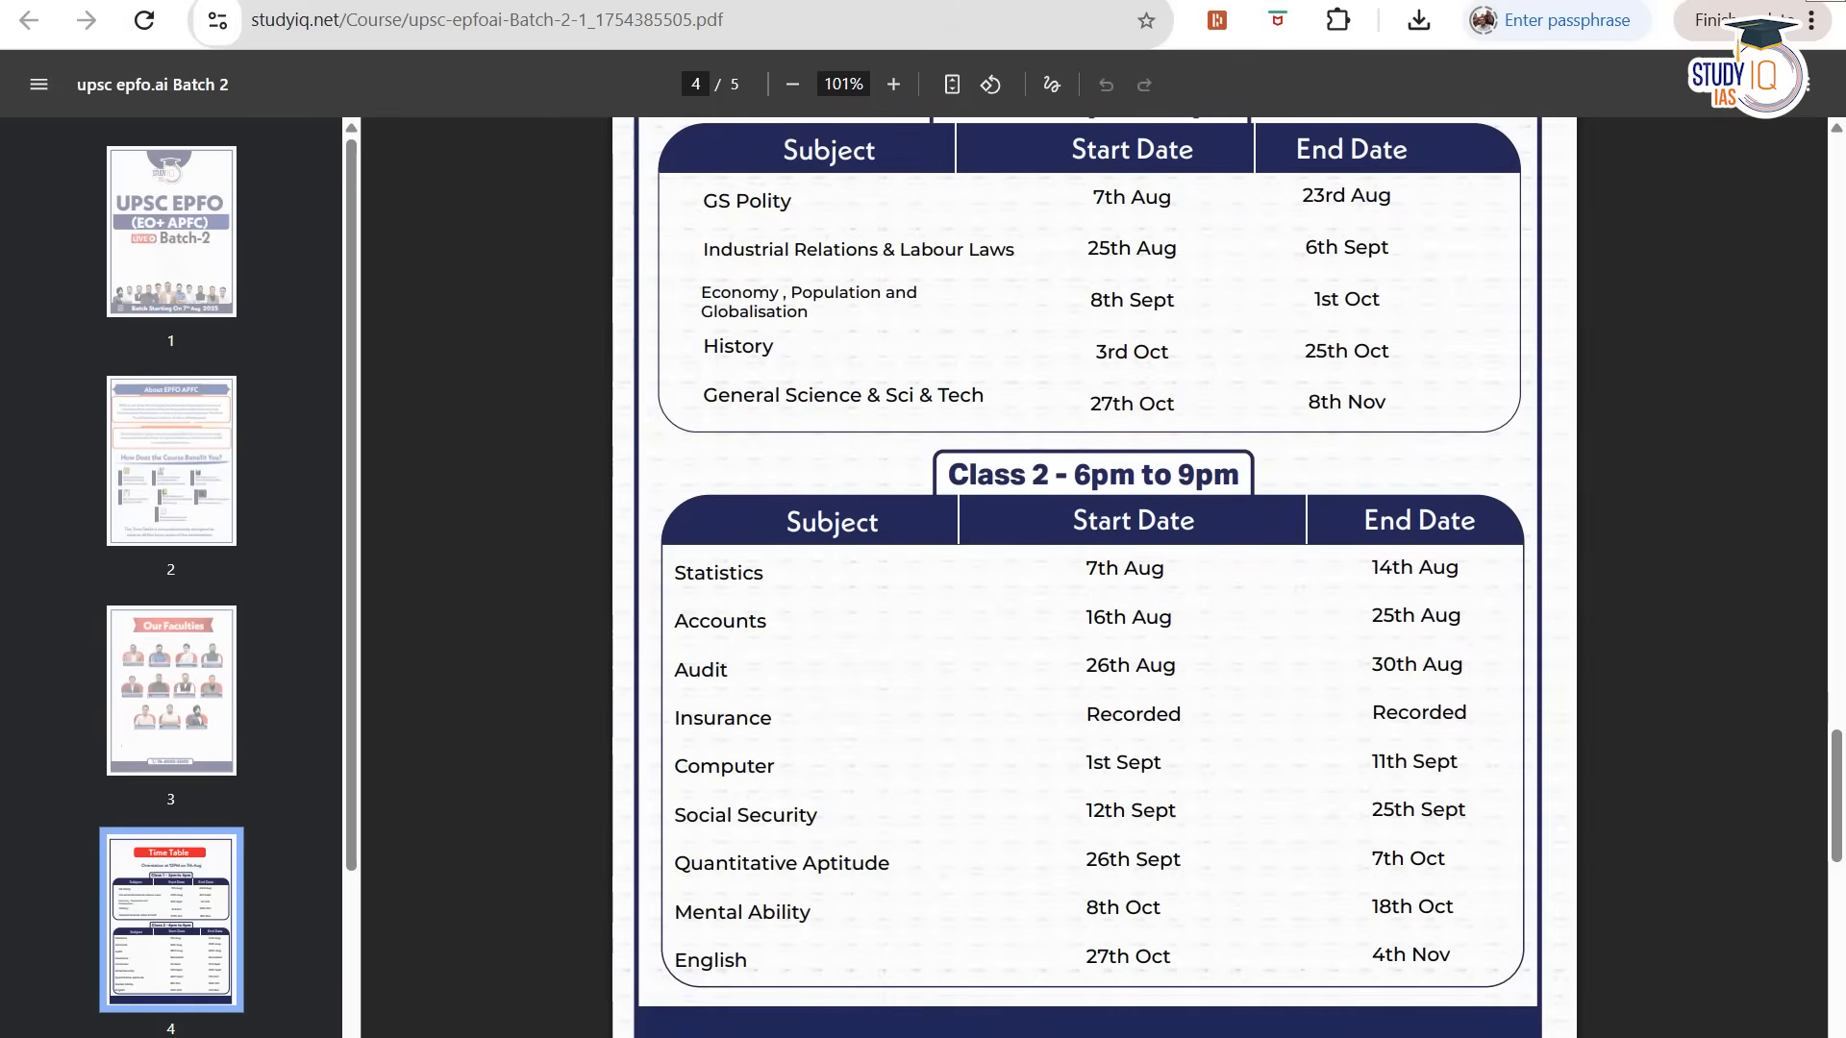
{"action": "scroll", "coordinate": [1093, 577], "scroll_direction": "up", "scroll_amount": 5}
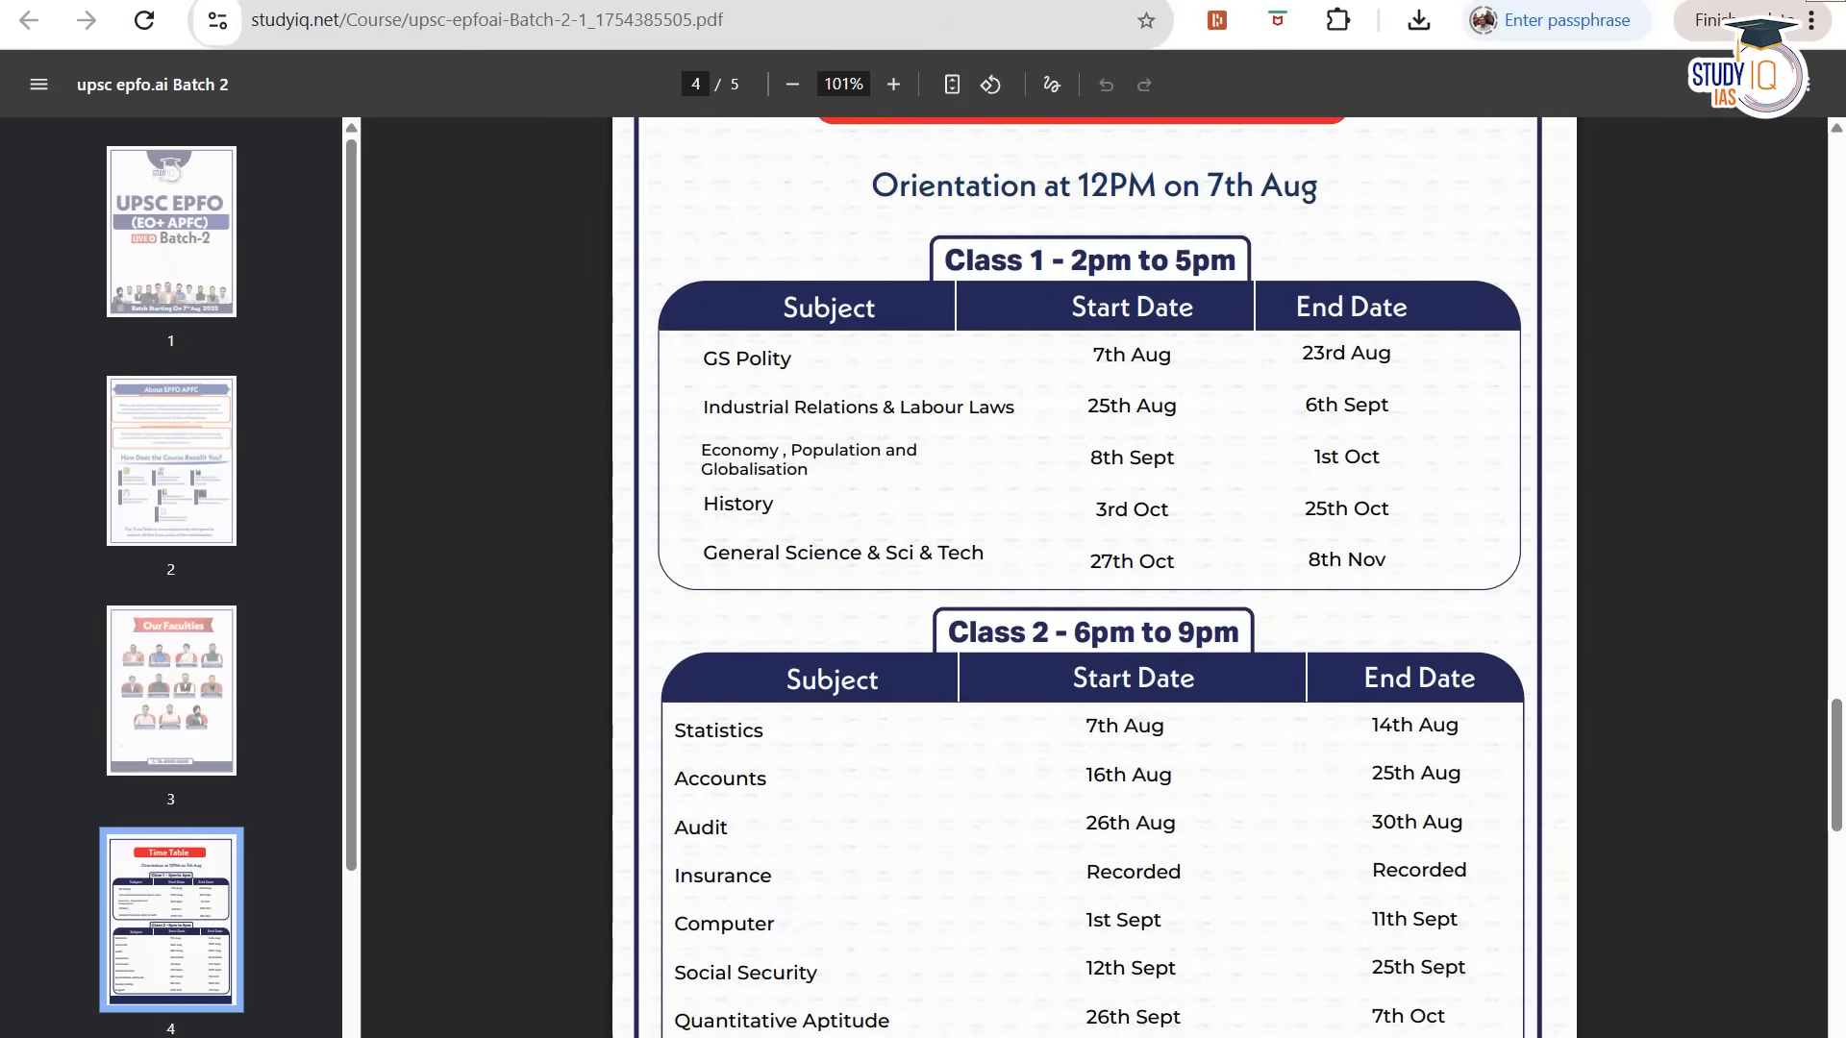
{"action": "scroll", "coordinate": [1093, 577], "scroll_direction": "up", "scroll_amount": 3}
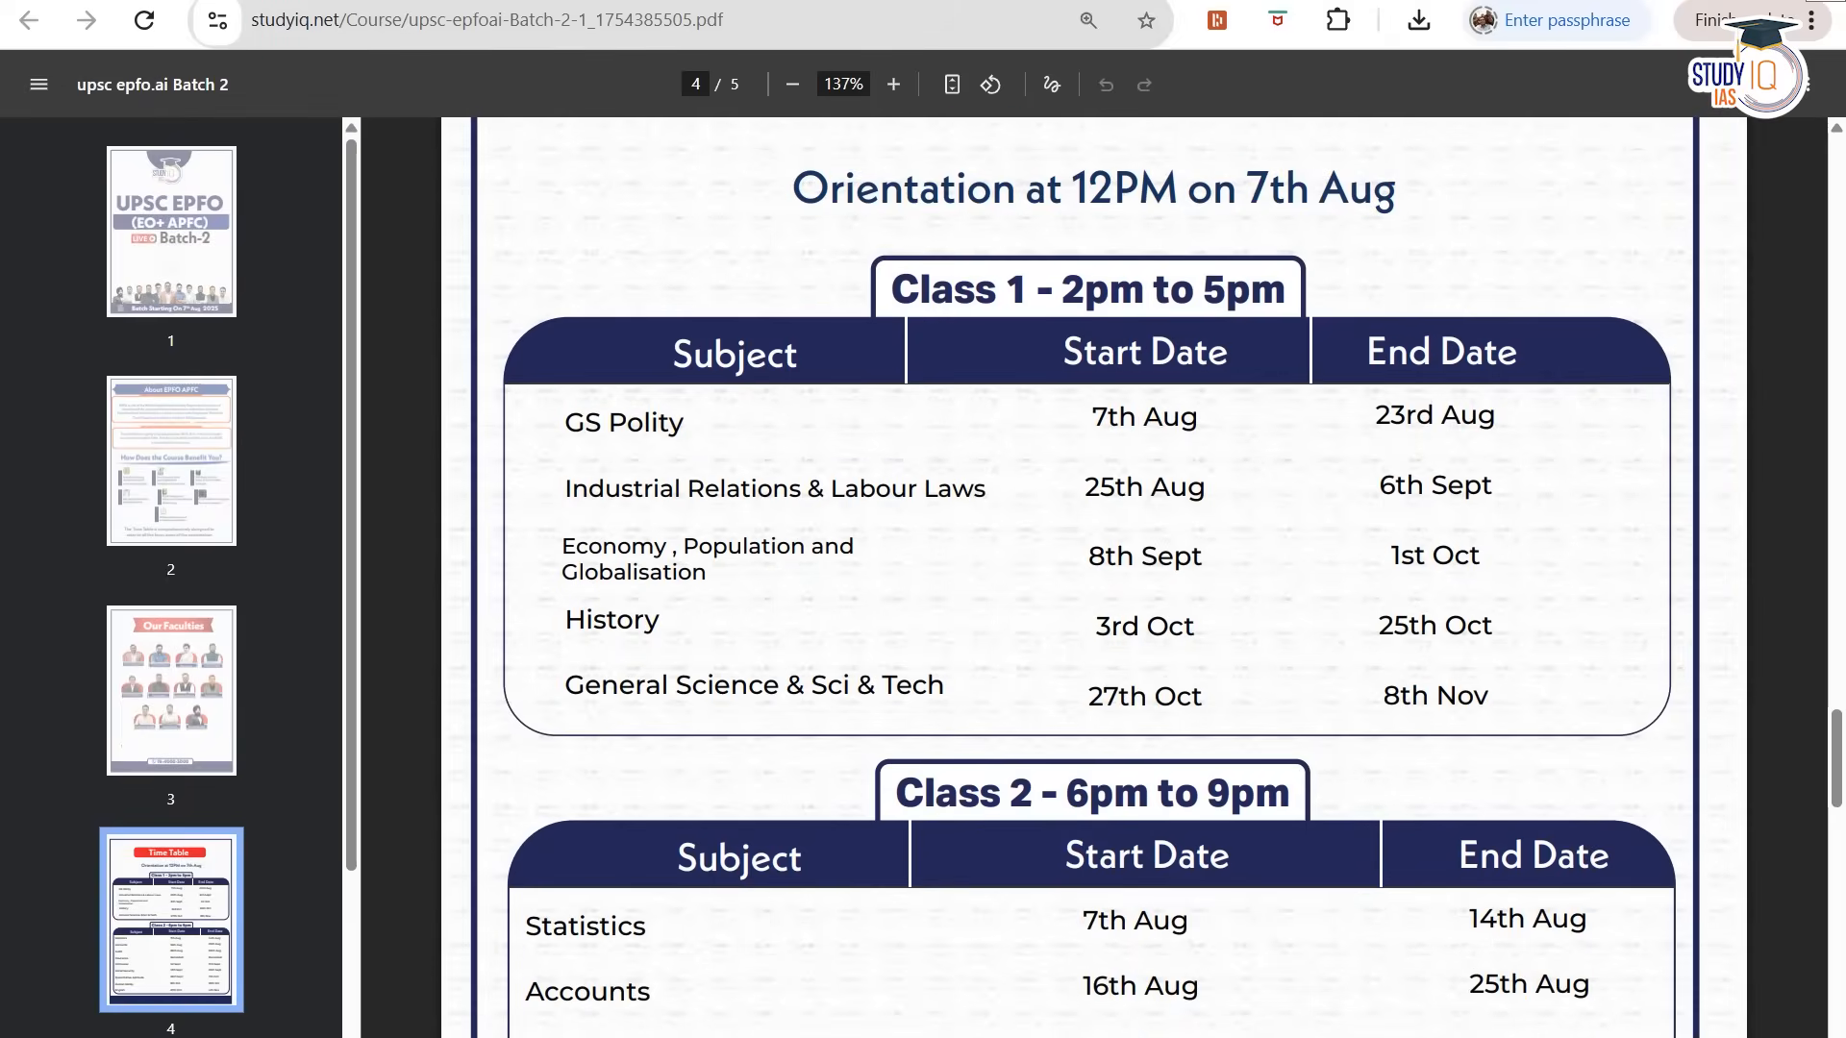
{"action": "scroll", "coordinate": [1093, 576], "scroll_direction": "down", "scroll_amount": 1}
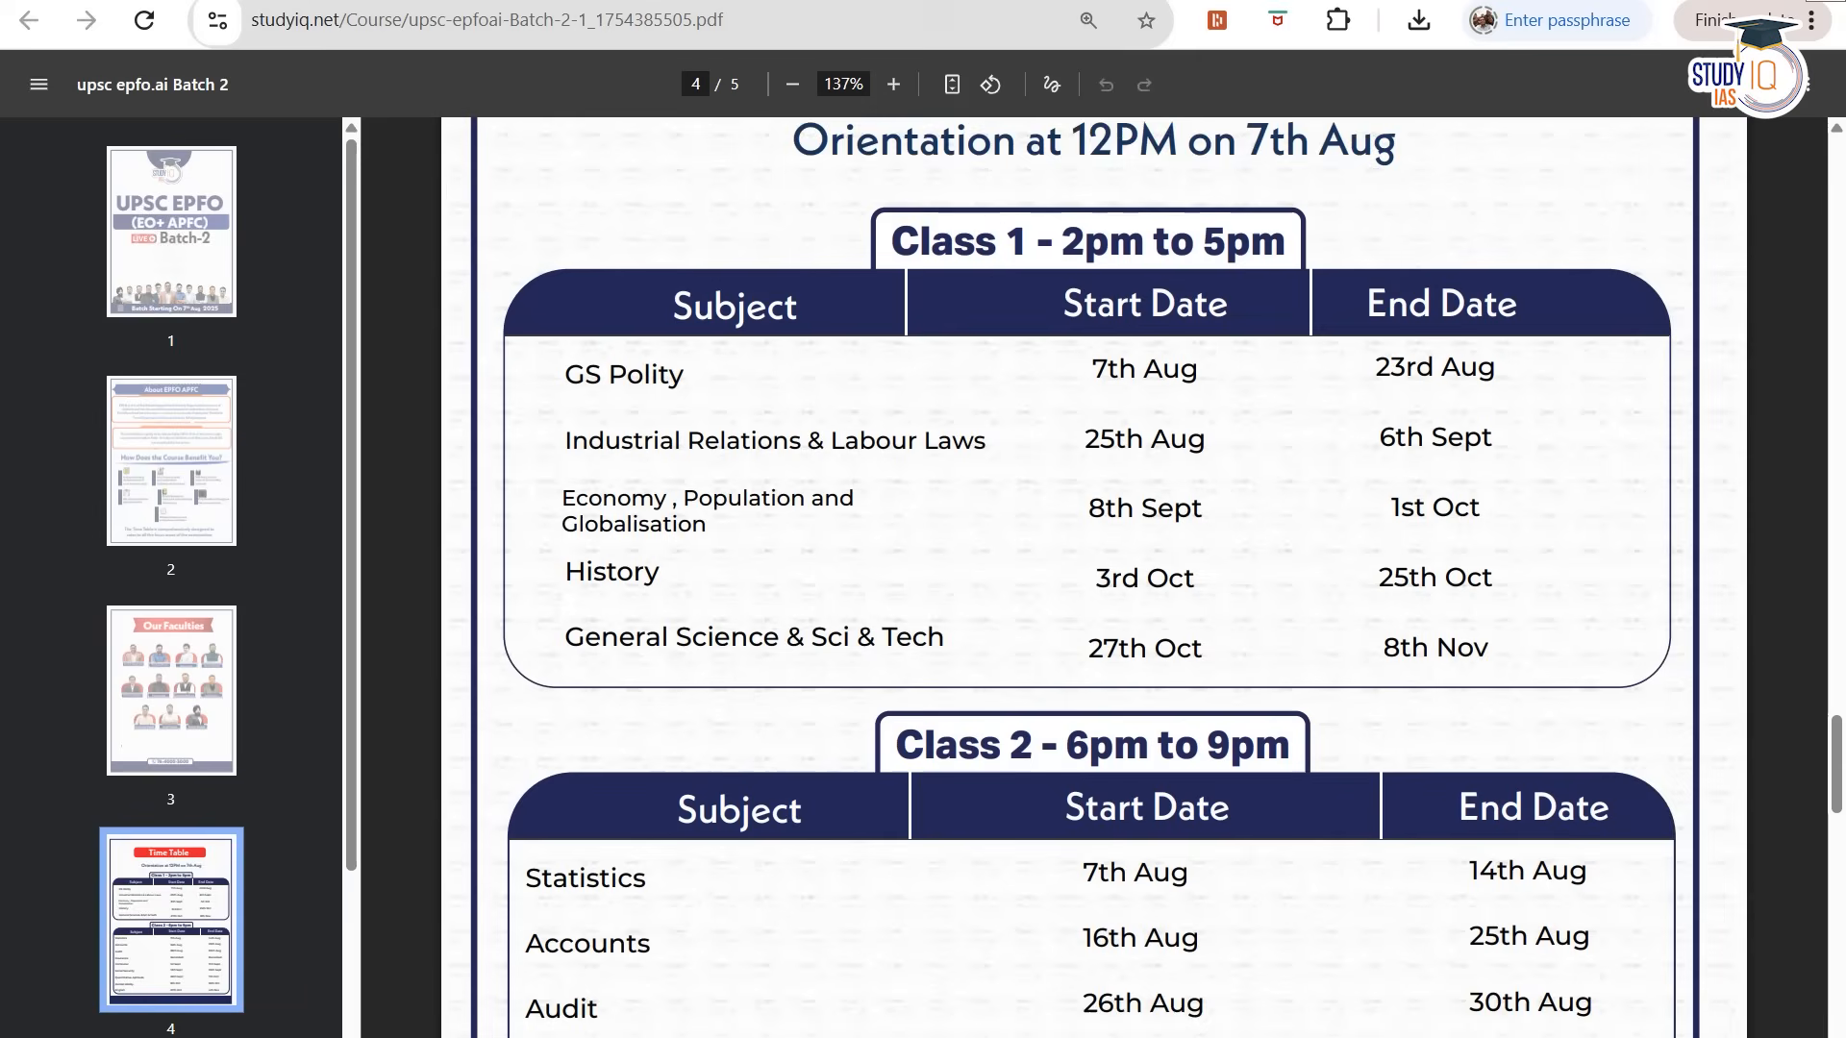
{"action": "scroll", "coordinate": [1093, 577], "scroll_direction": "down", "scroll_amount": 1}
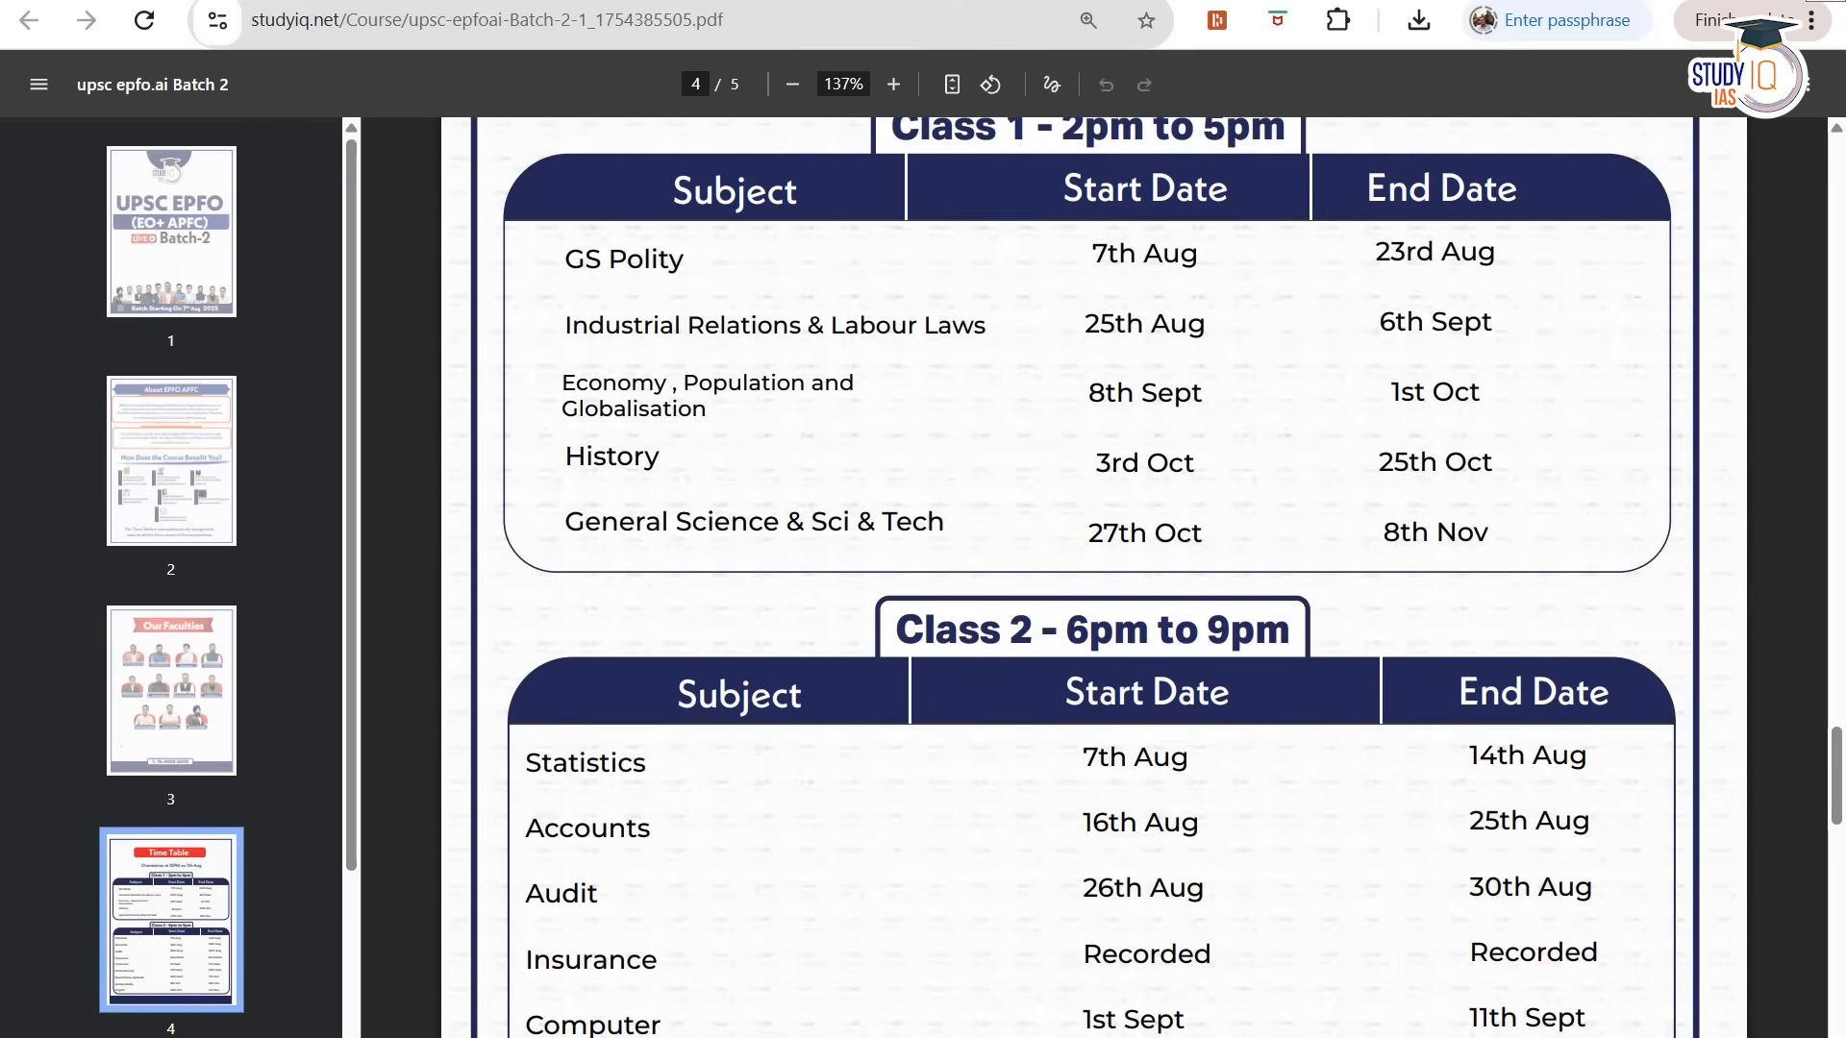
{"action": "scroll", "coordinate": [1094, 576], "scroll_direction": "down", "scroll_amount": 6}
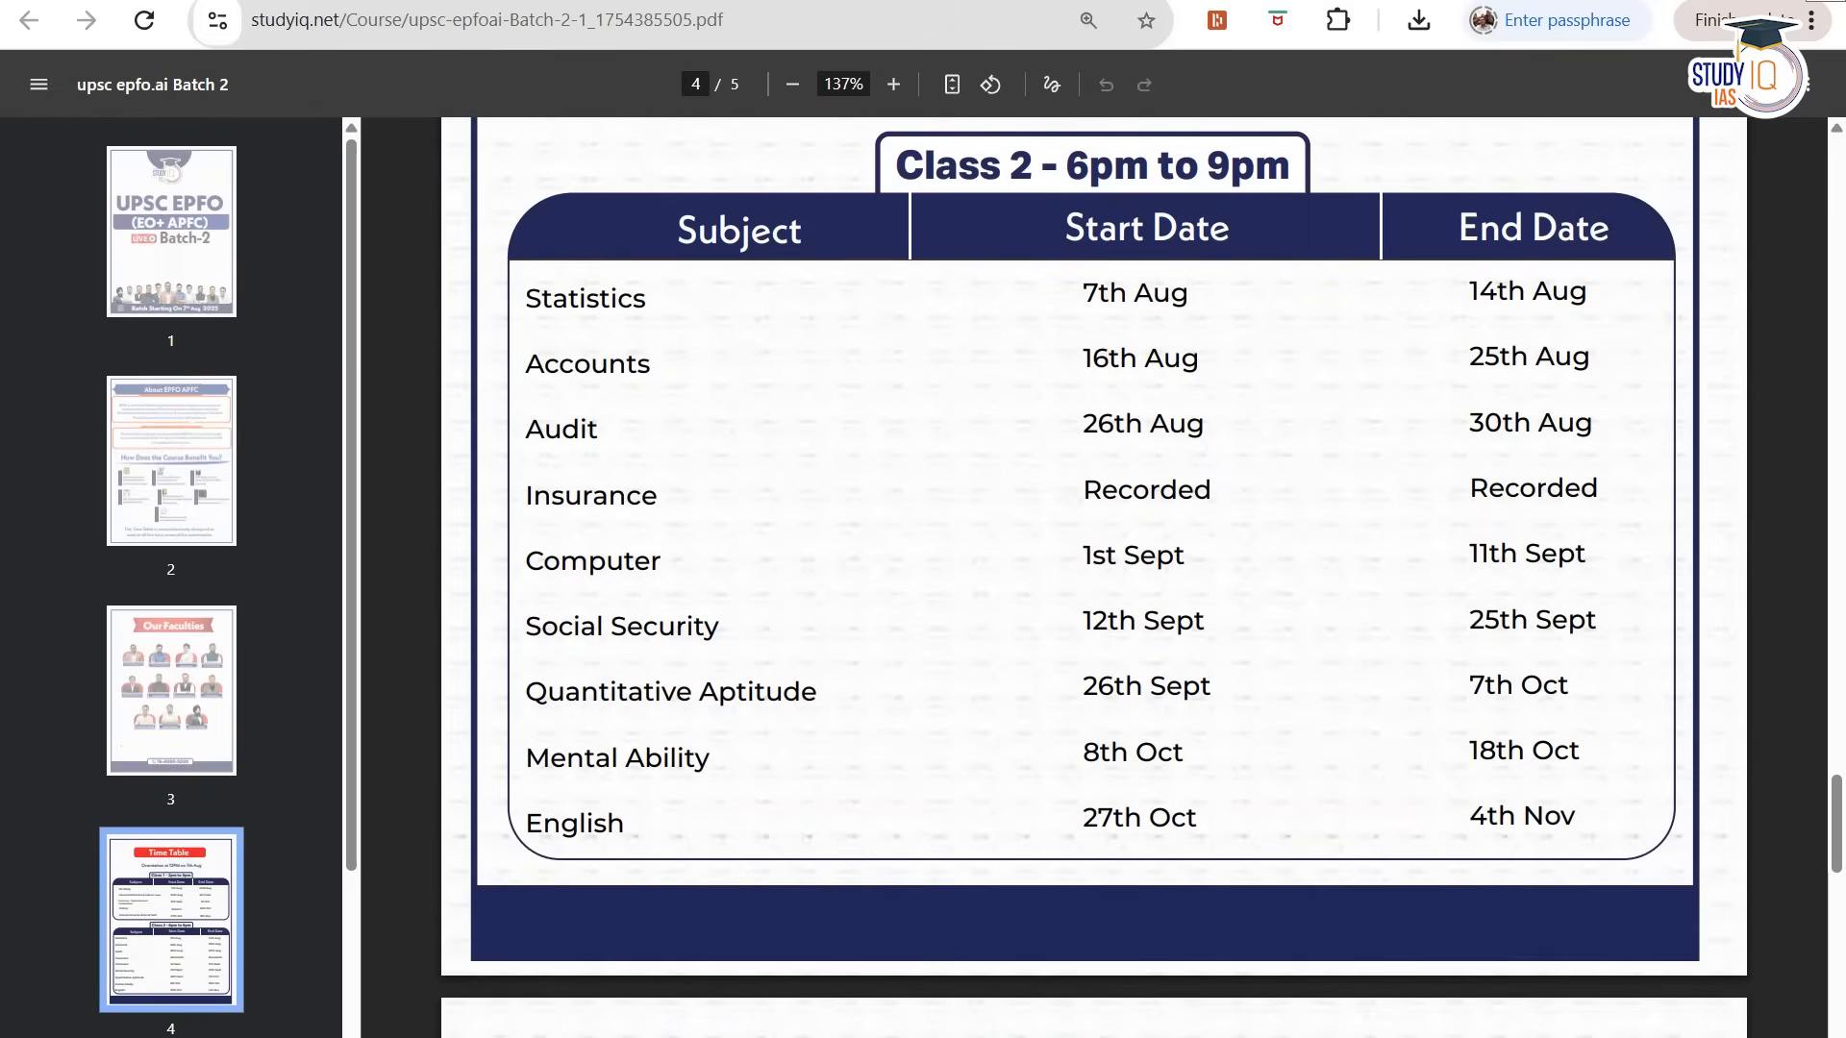
{"action": "scroll", "coordinate": [1093, 577], "scroll_direction": "down", "scroll_amount": 5}
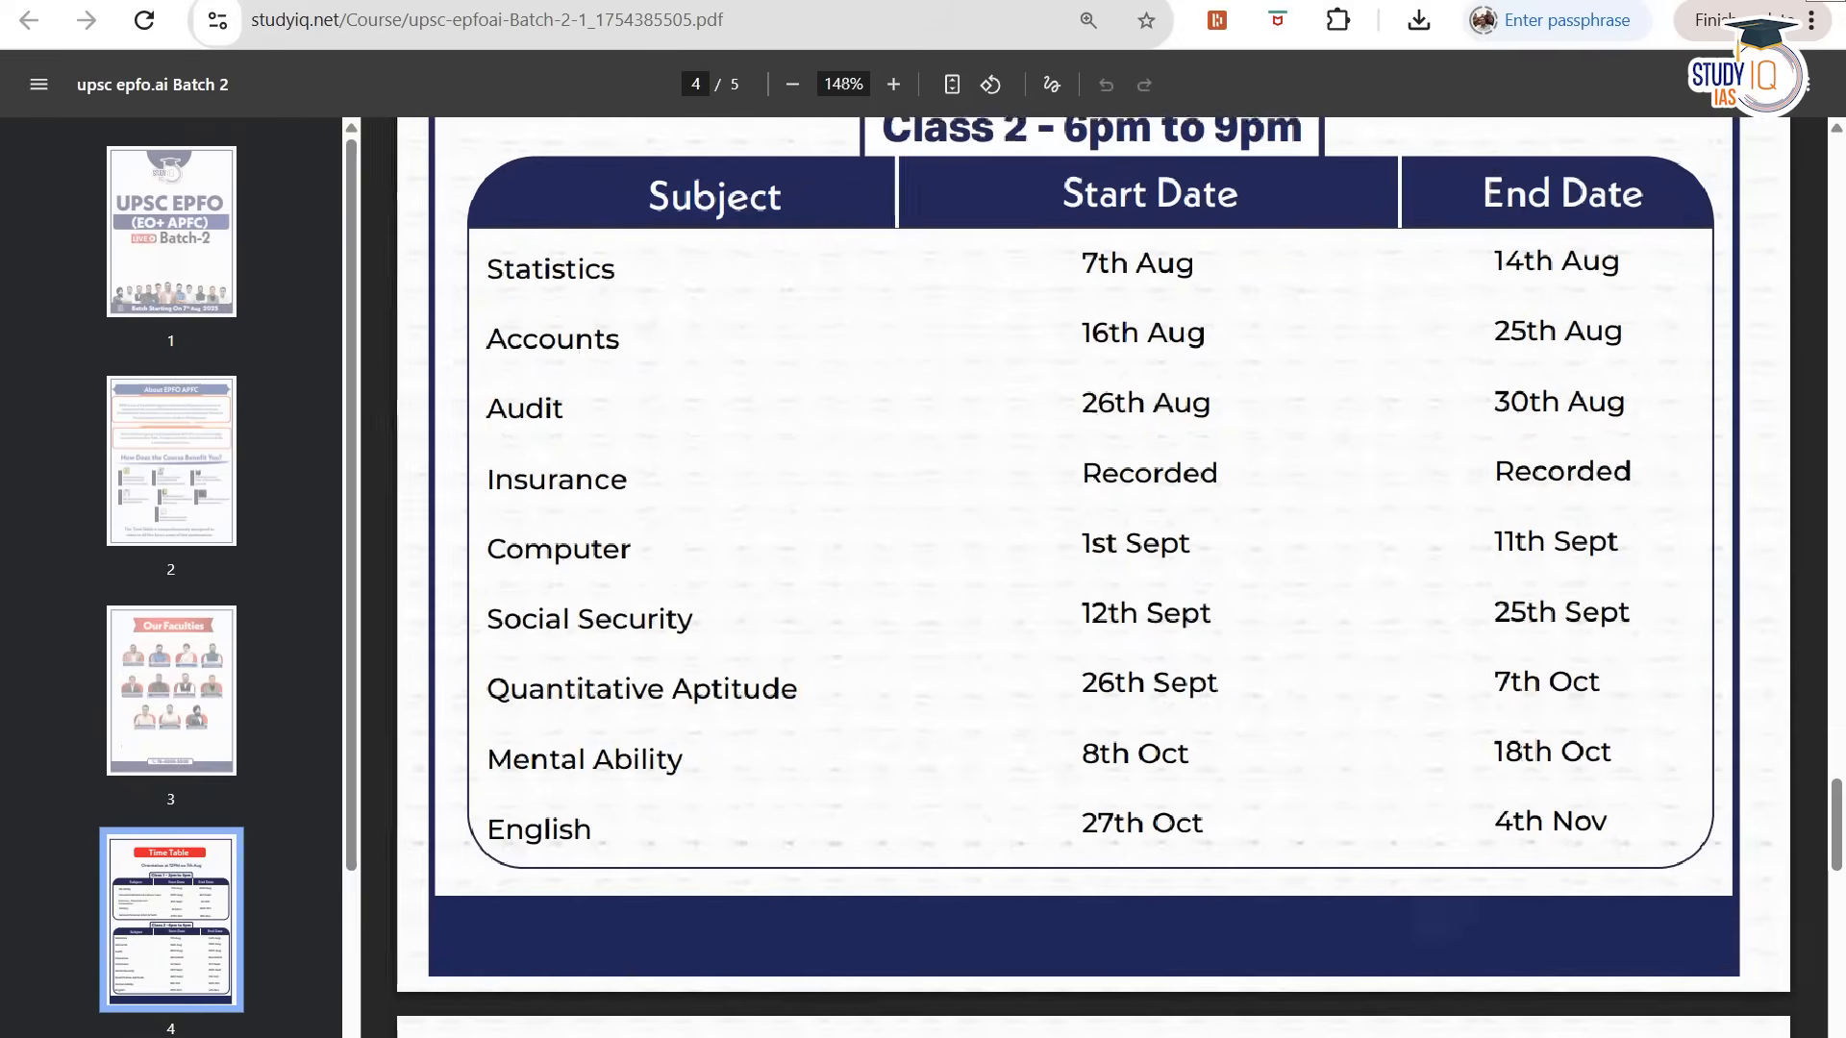
{"action": "scroll", "coordinate": [1094, 577], "scroll_direction": "up", "scroll_amount": 6}
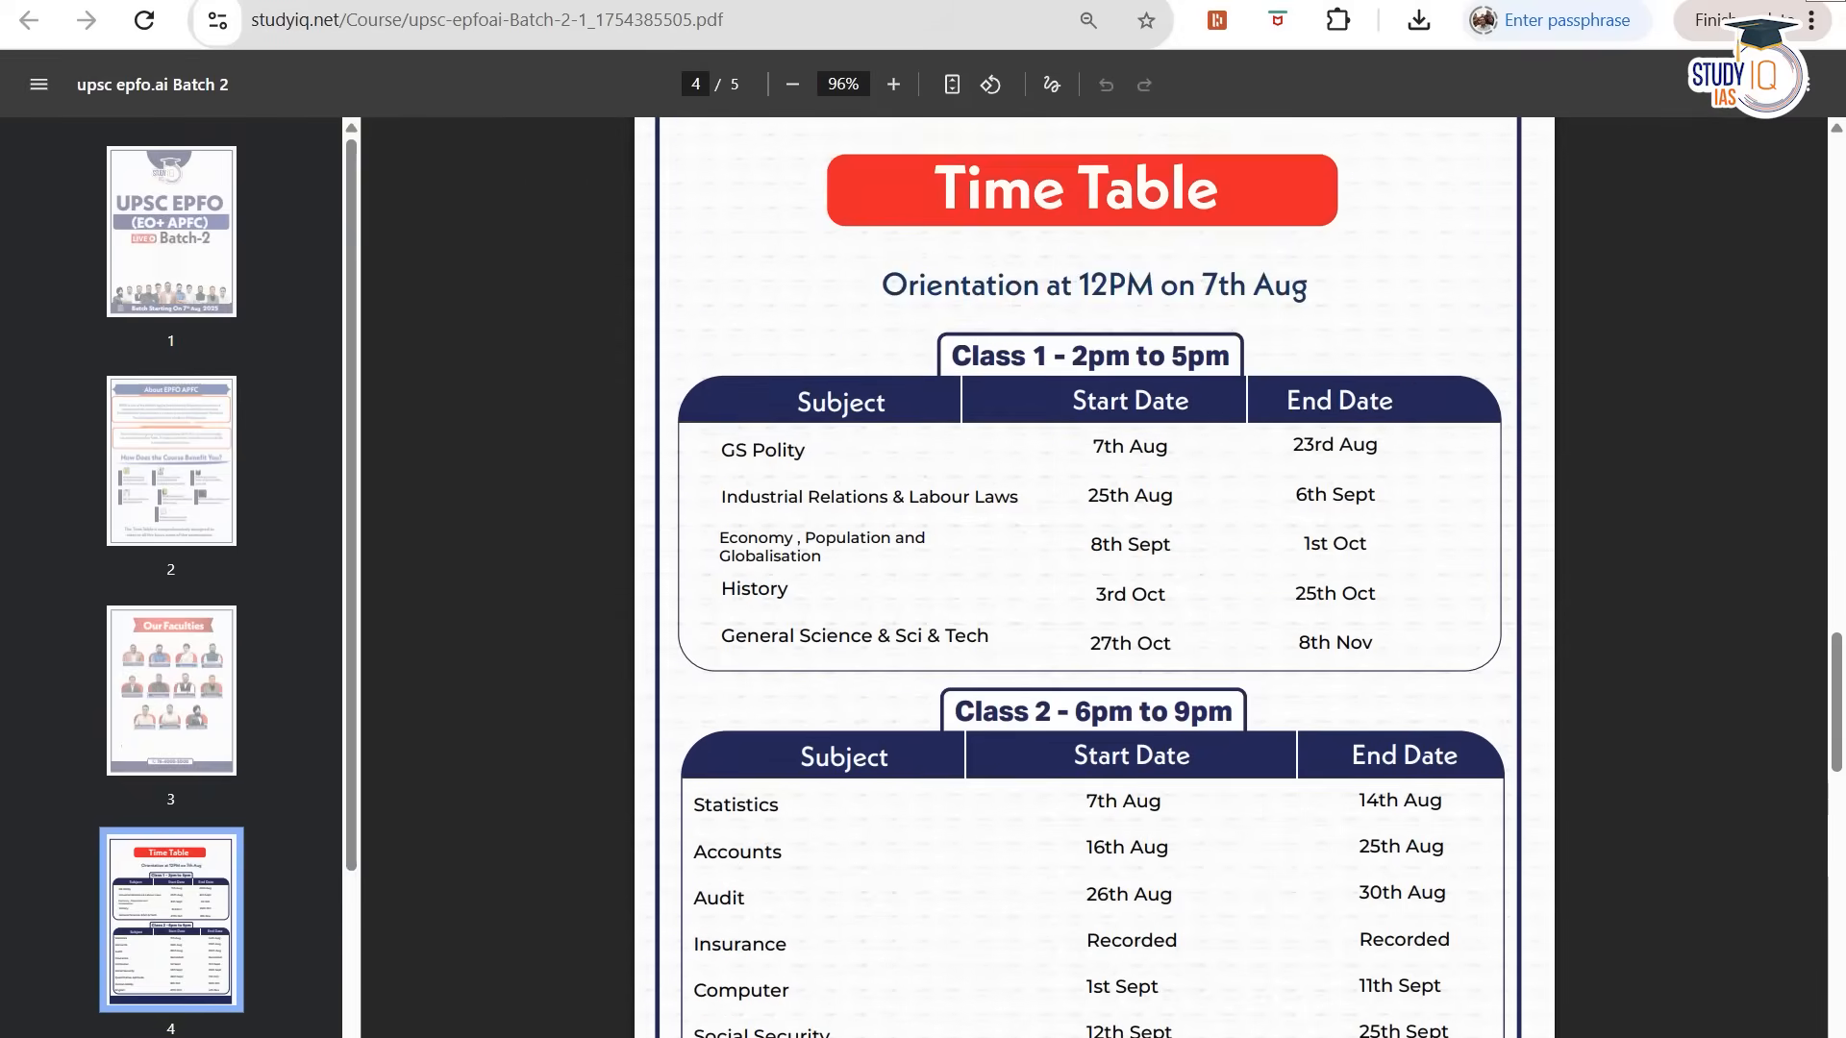
{"action": "scroll", "coordinate": [1094, 577], "scroll_direction": "down", "scroll_amount": 10}
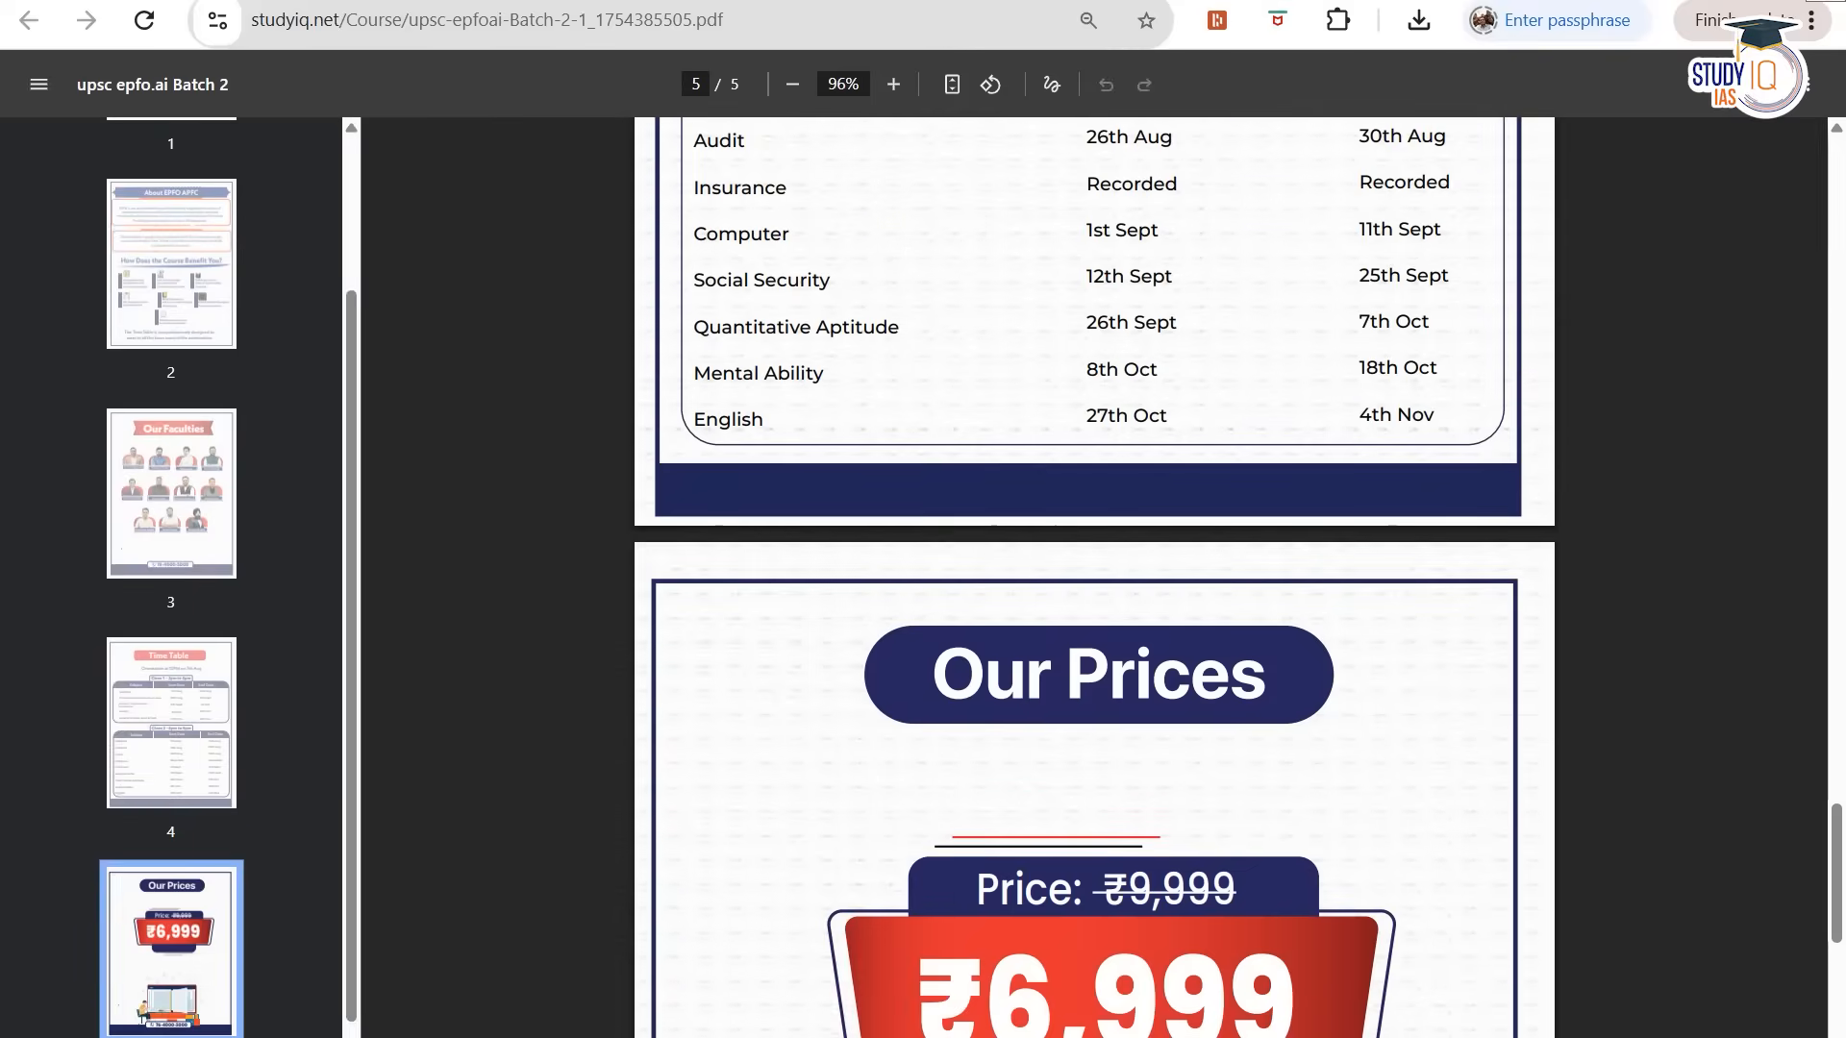
{"action": "scroll", "coordinate": [1094, 577], "scroll_direction": "up", "scroll_amount": 5}
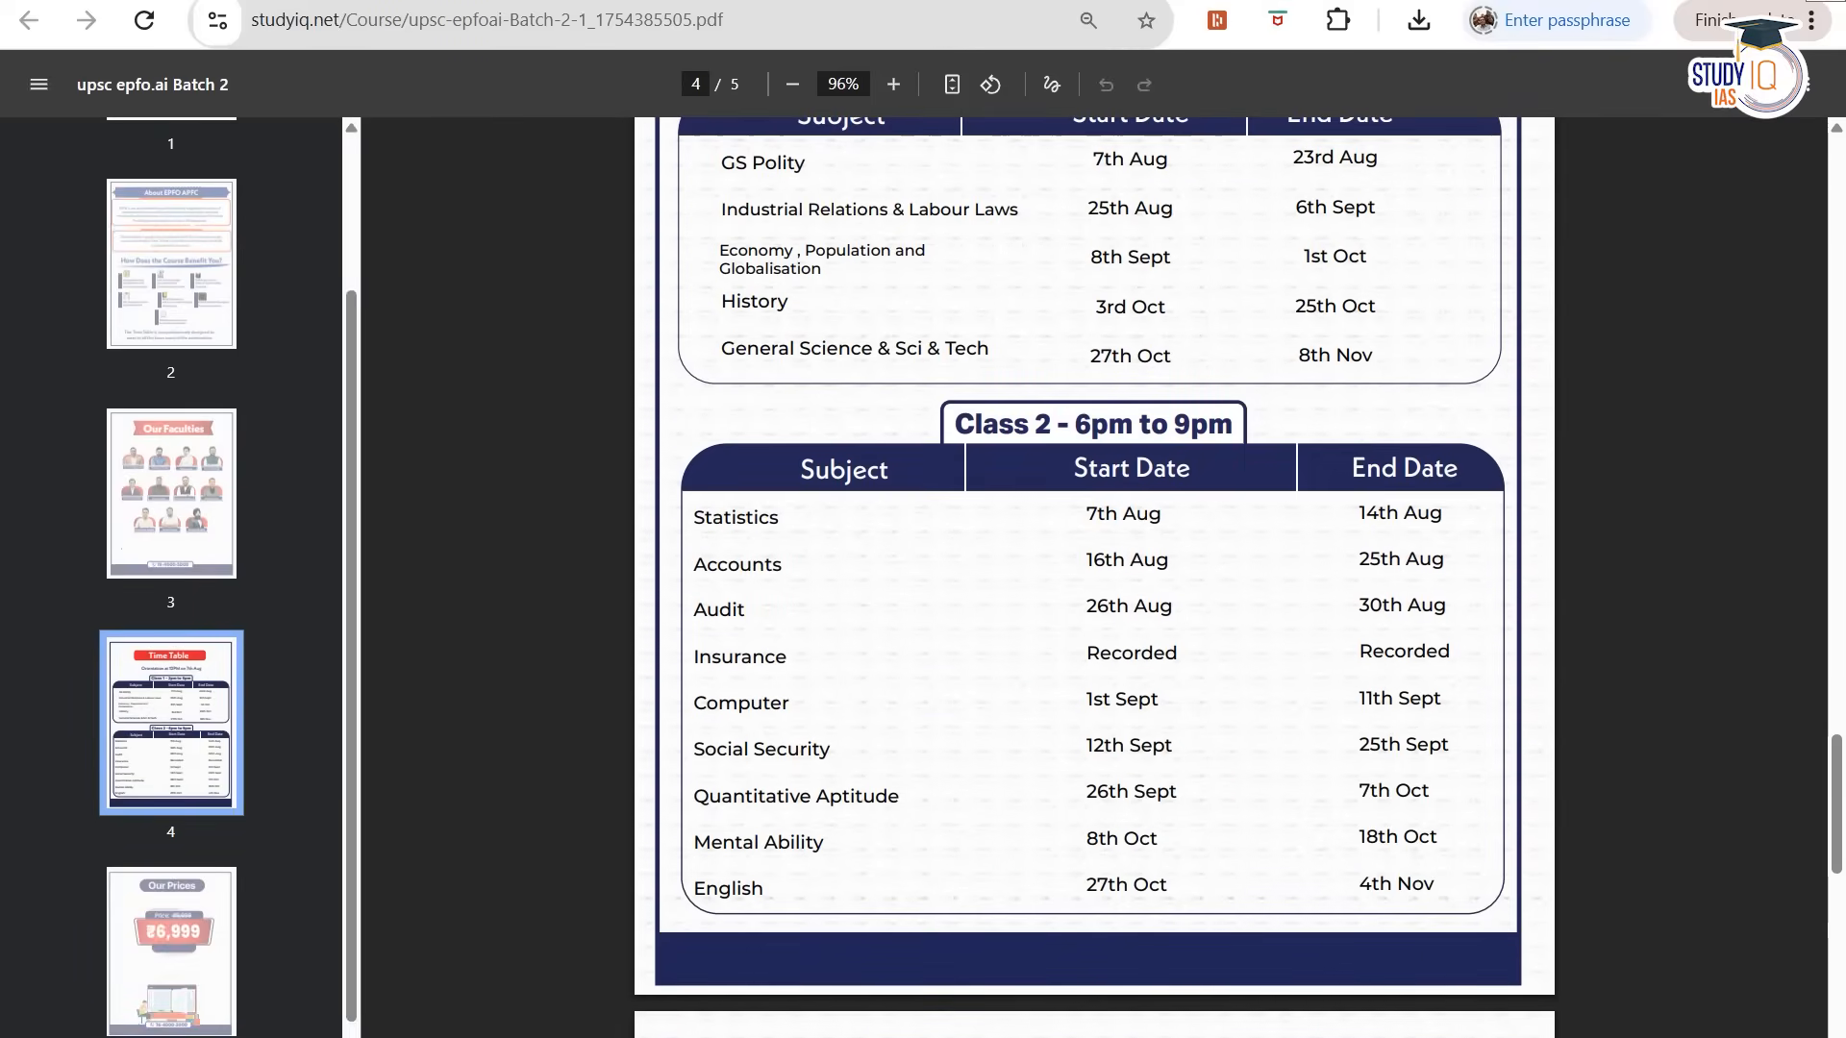
{"action": "key", "text": "ctrl+w"}
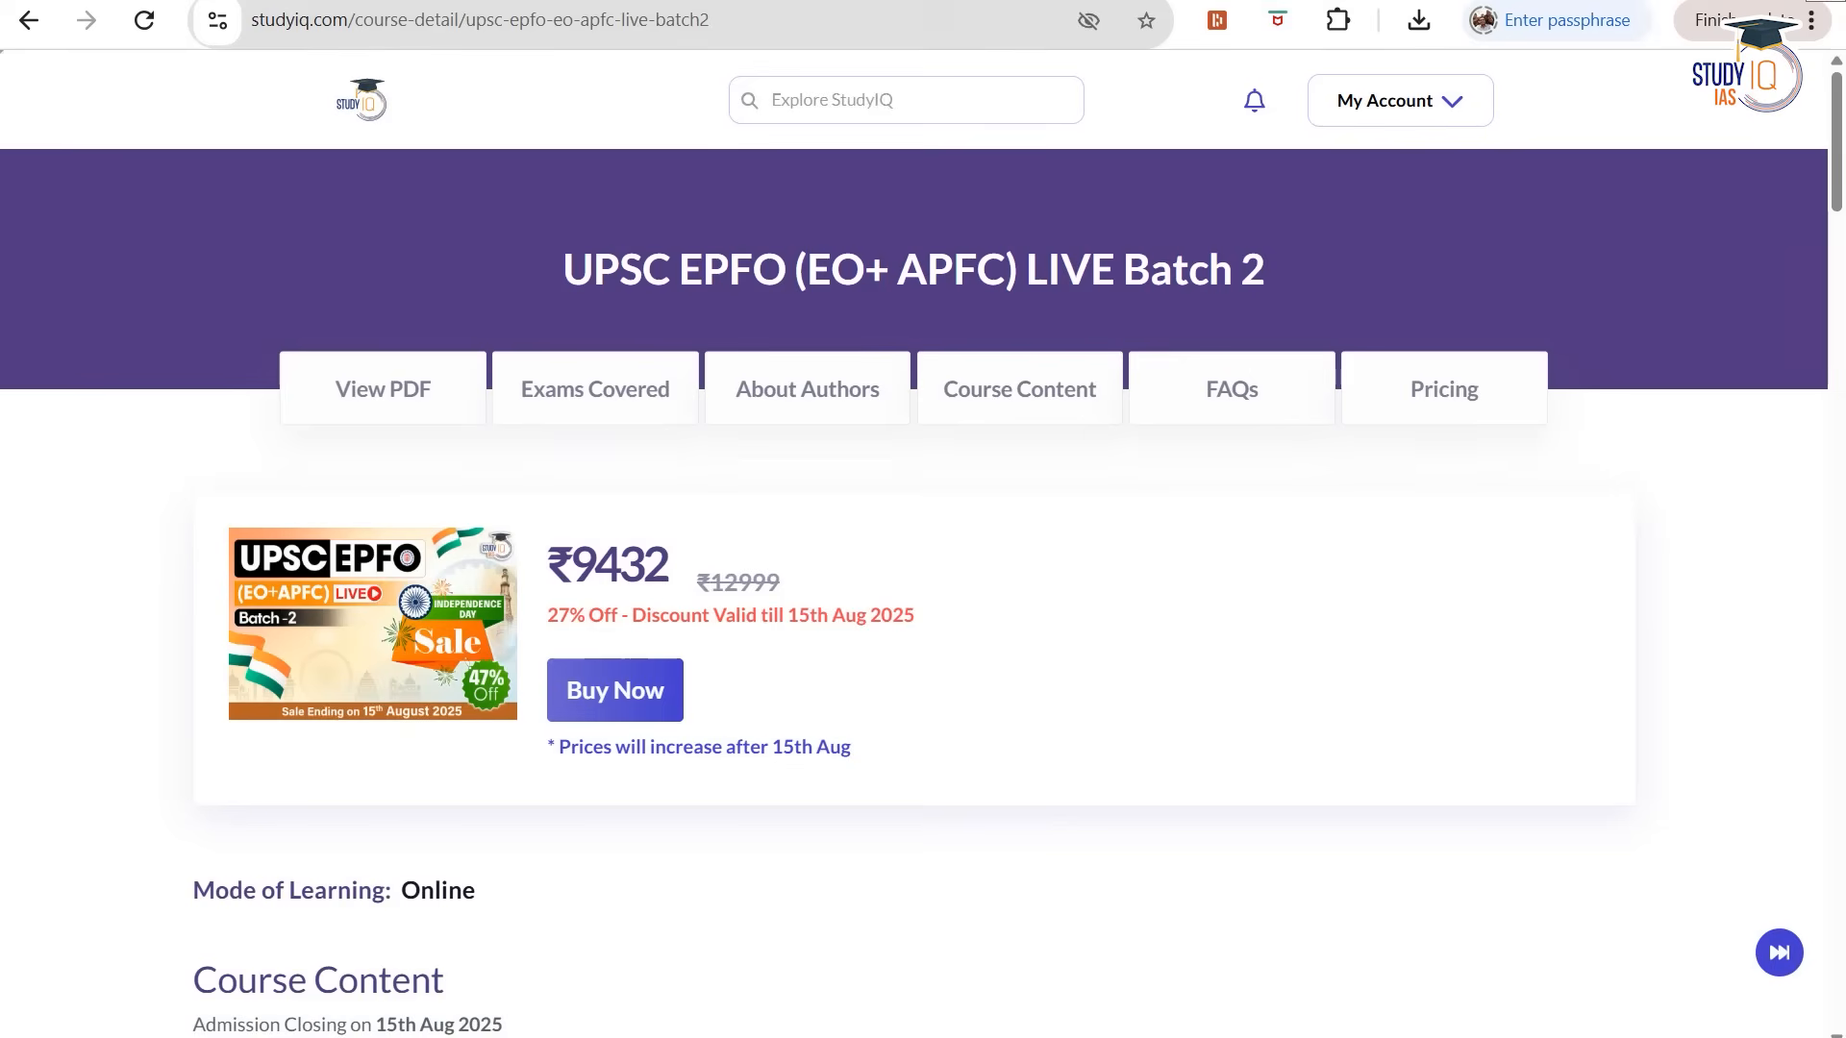
Apply the coupon code ankitlive to the course's Platinum package and close the package selection without buying.
{"action": "left_click", "coordinate": [660, 692]}
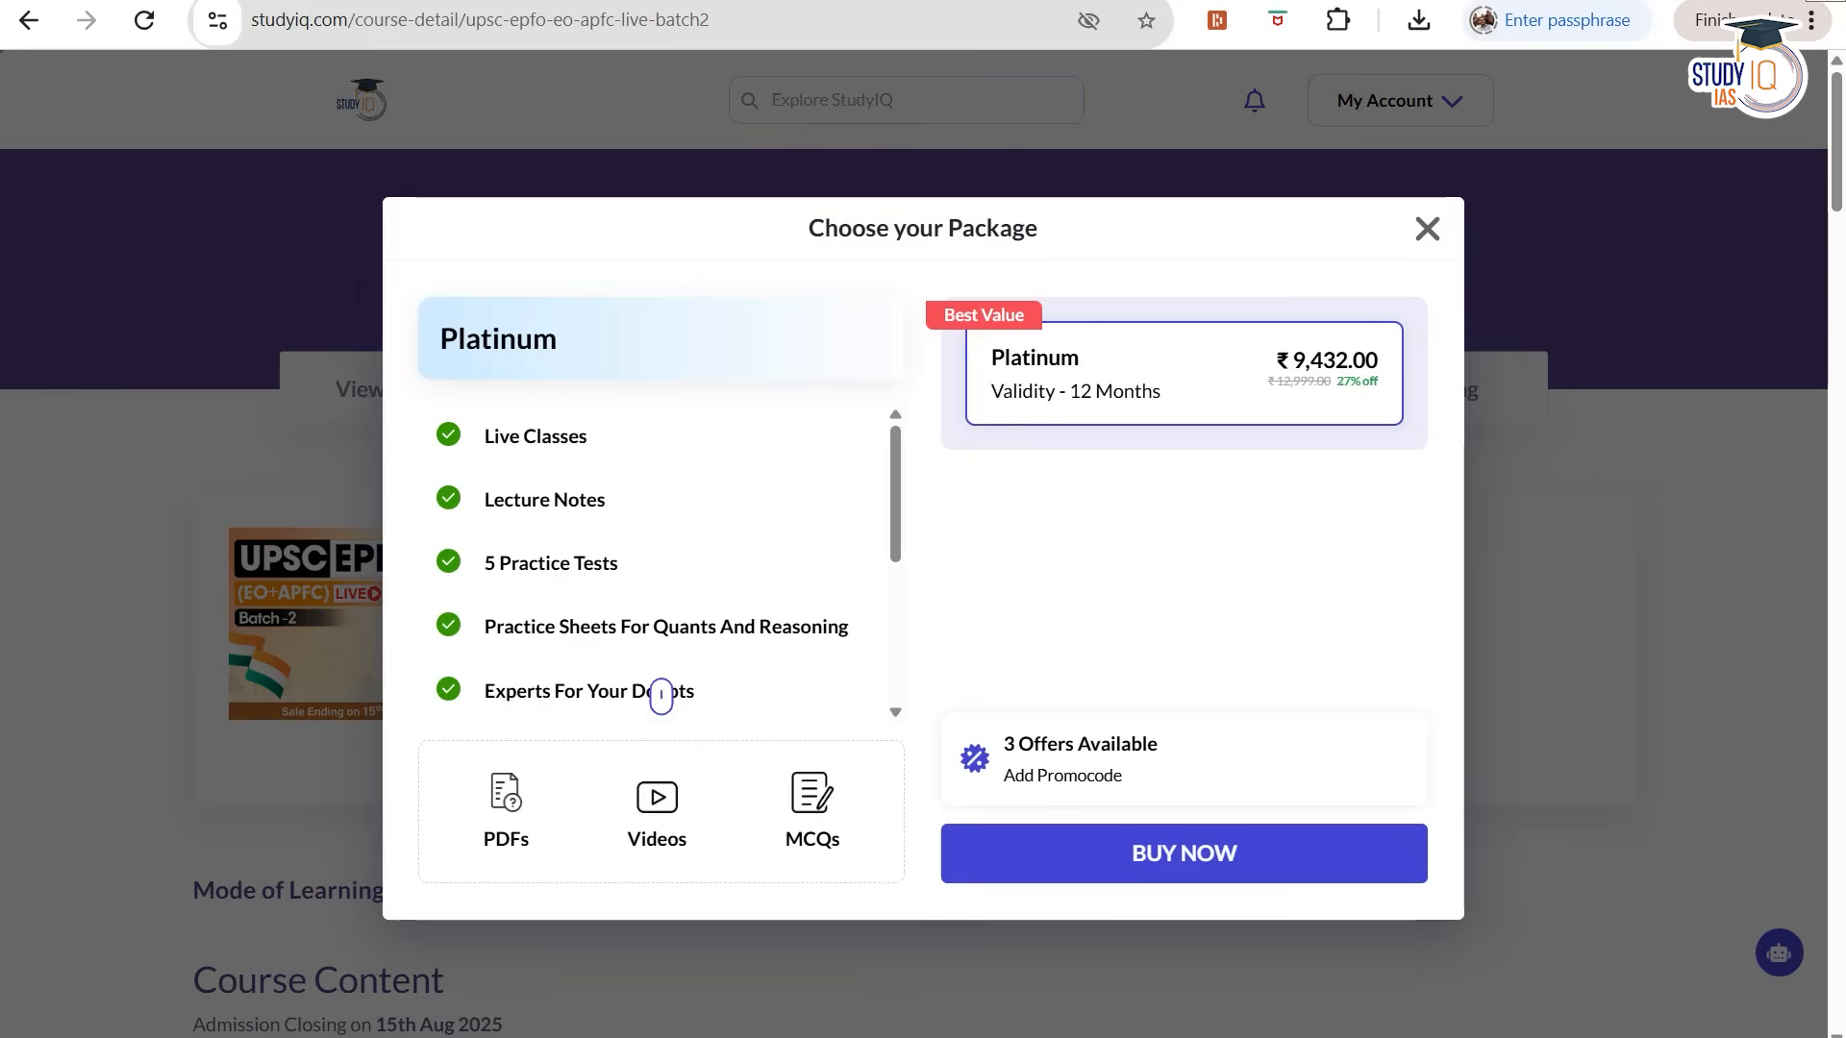
{"action": "left_click", "coordinate": [1068, 760]}
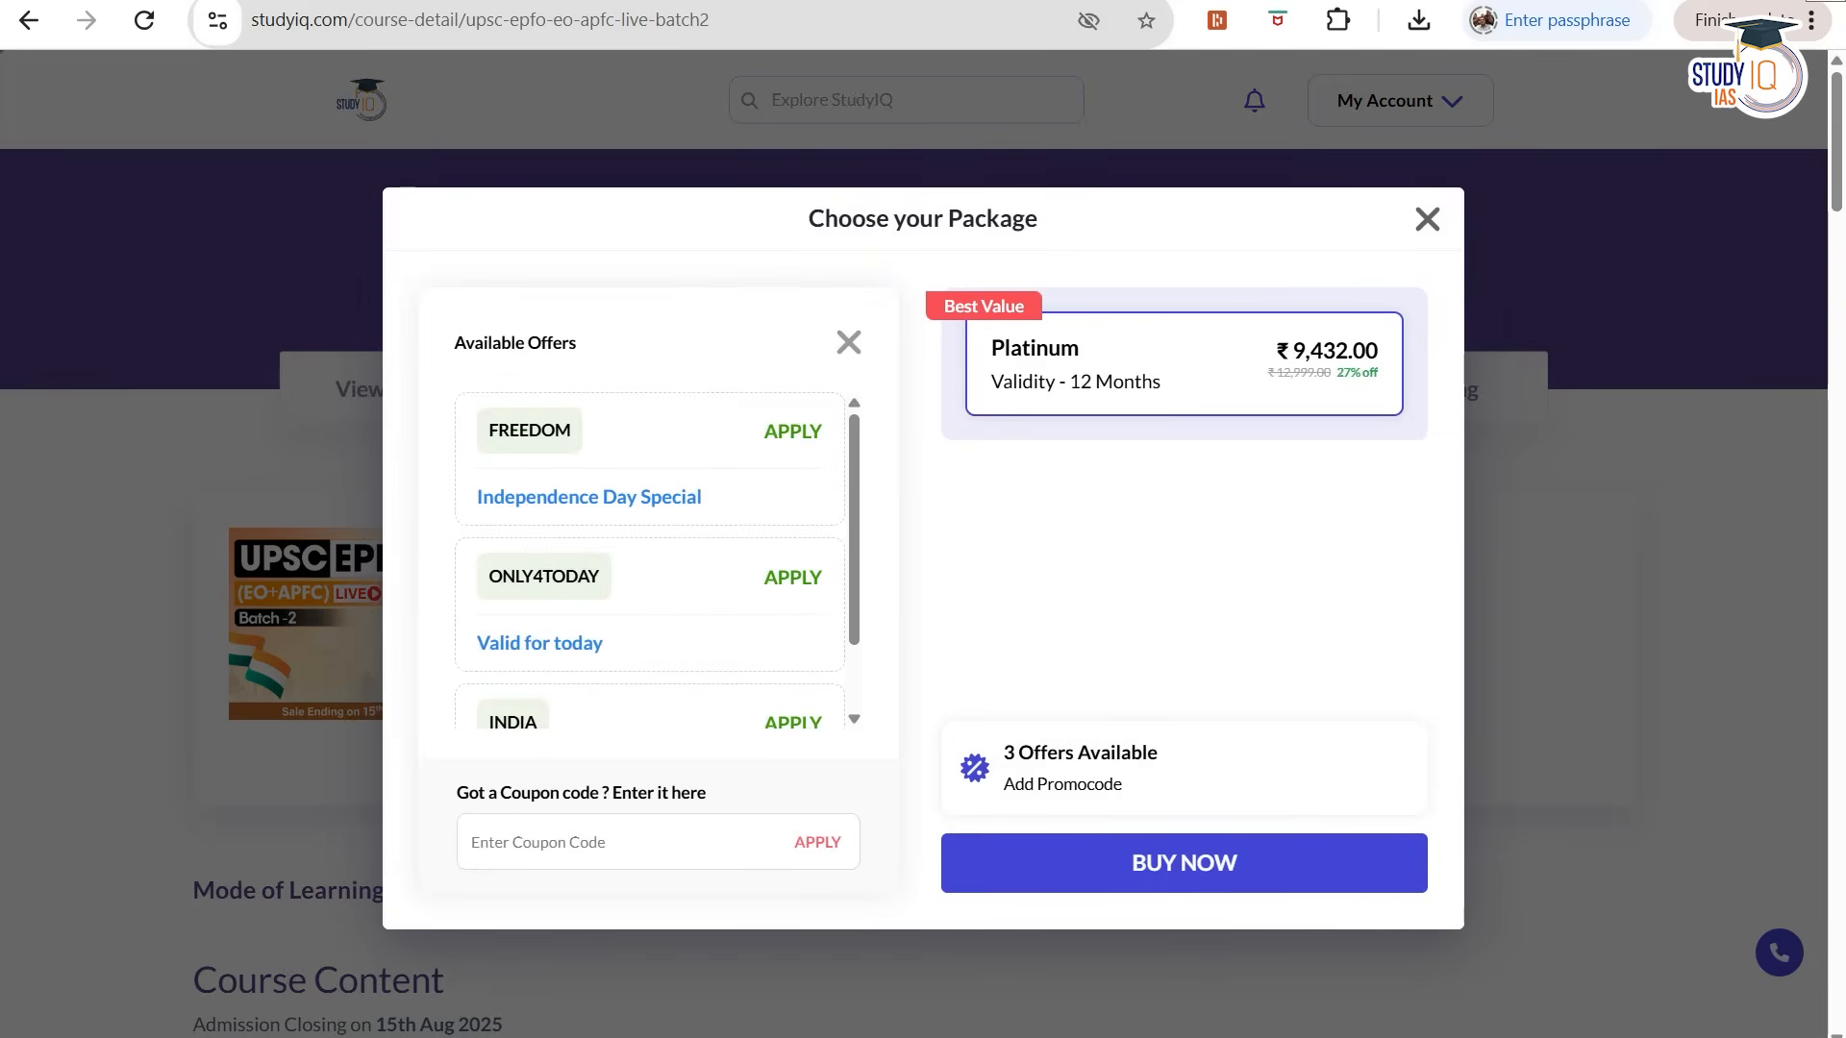
{"action": "left_click", "coordinate": [585, 840]}
{"action": "type", "text": "ankit"}
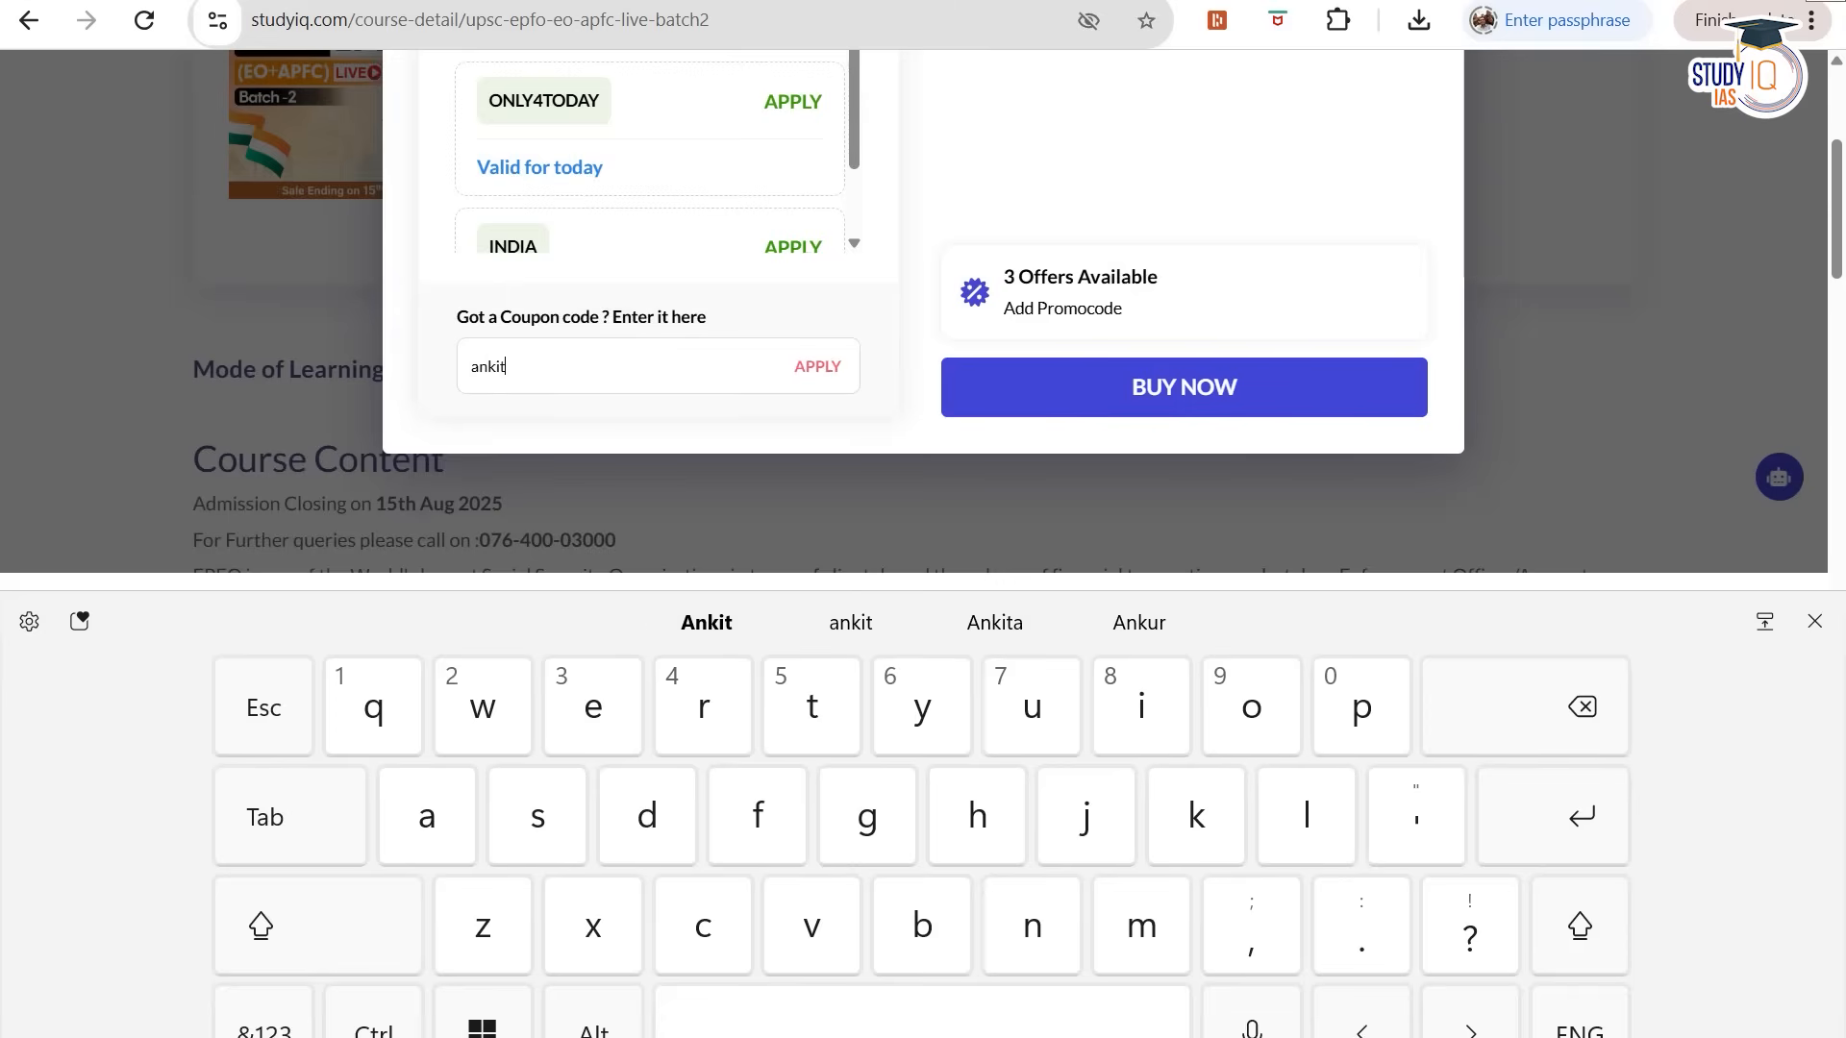
{"action": "type", "text": "live"}
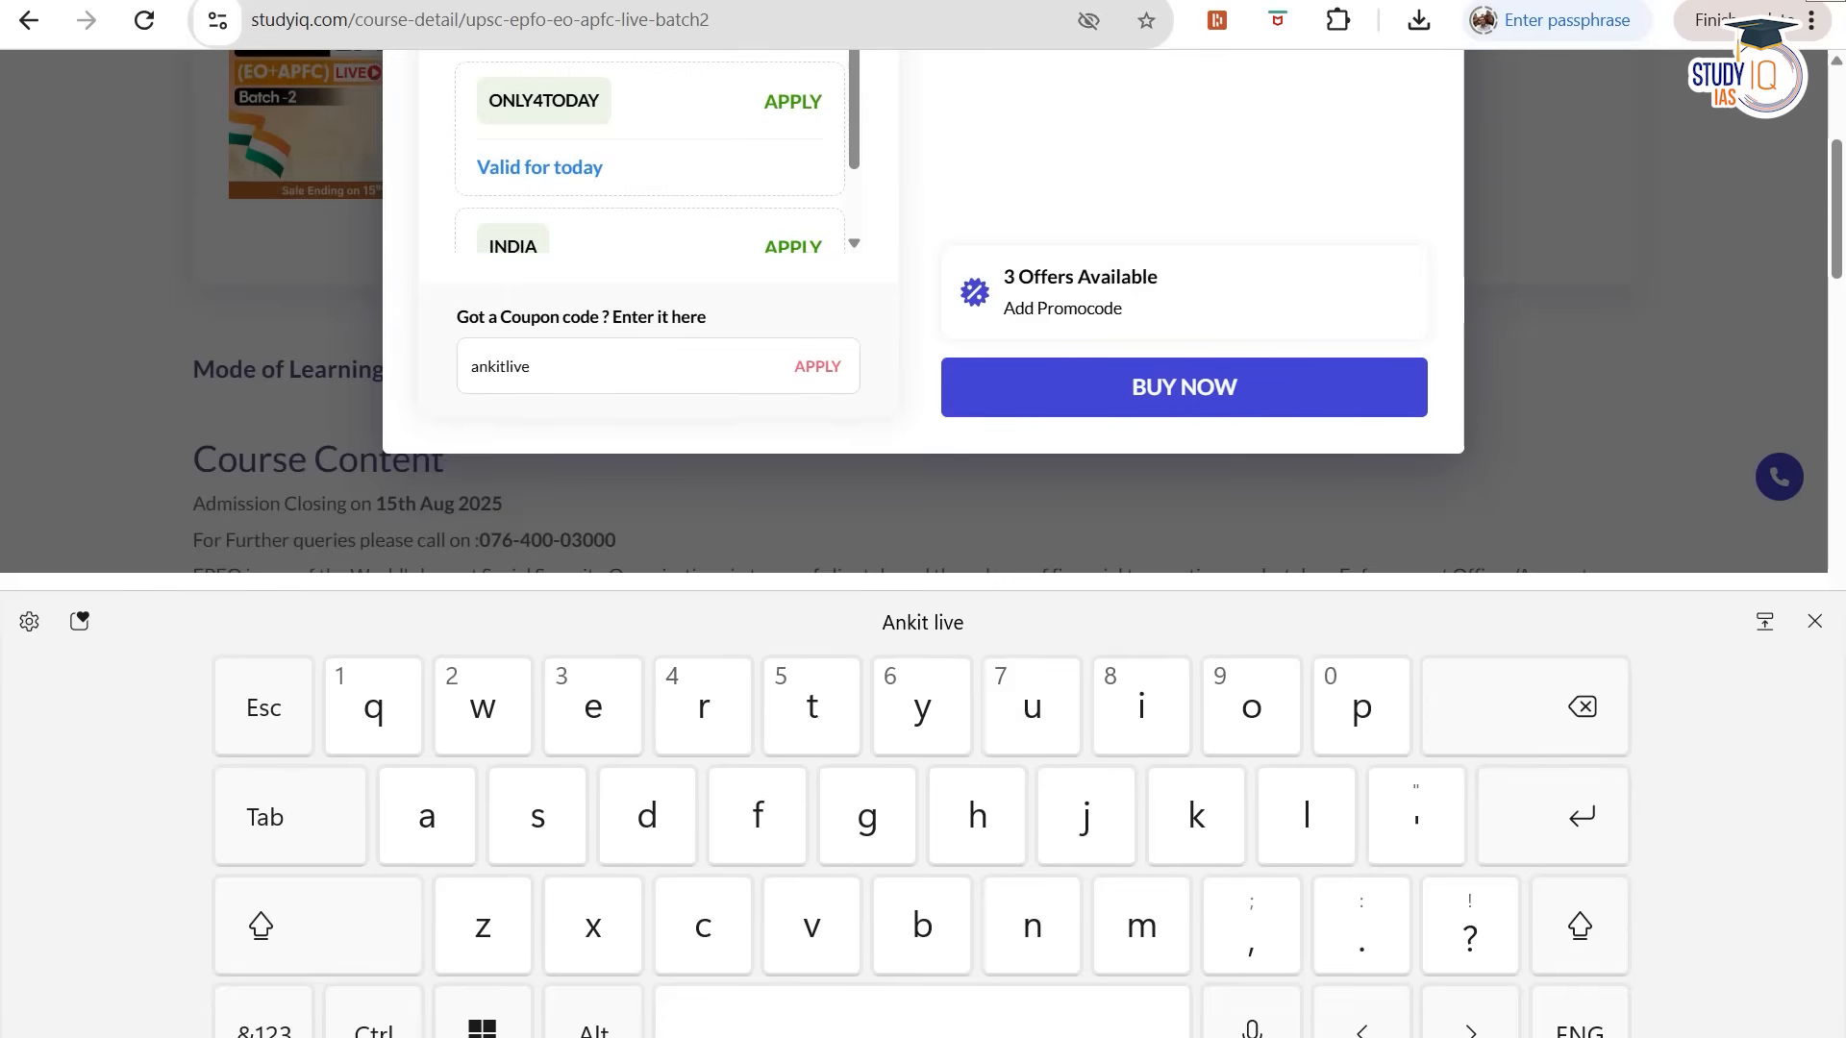
{"action": "left_click", "coordinate": [817, 366]}
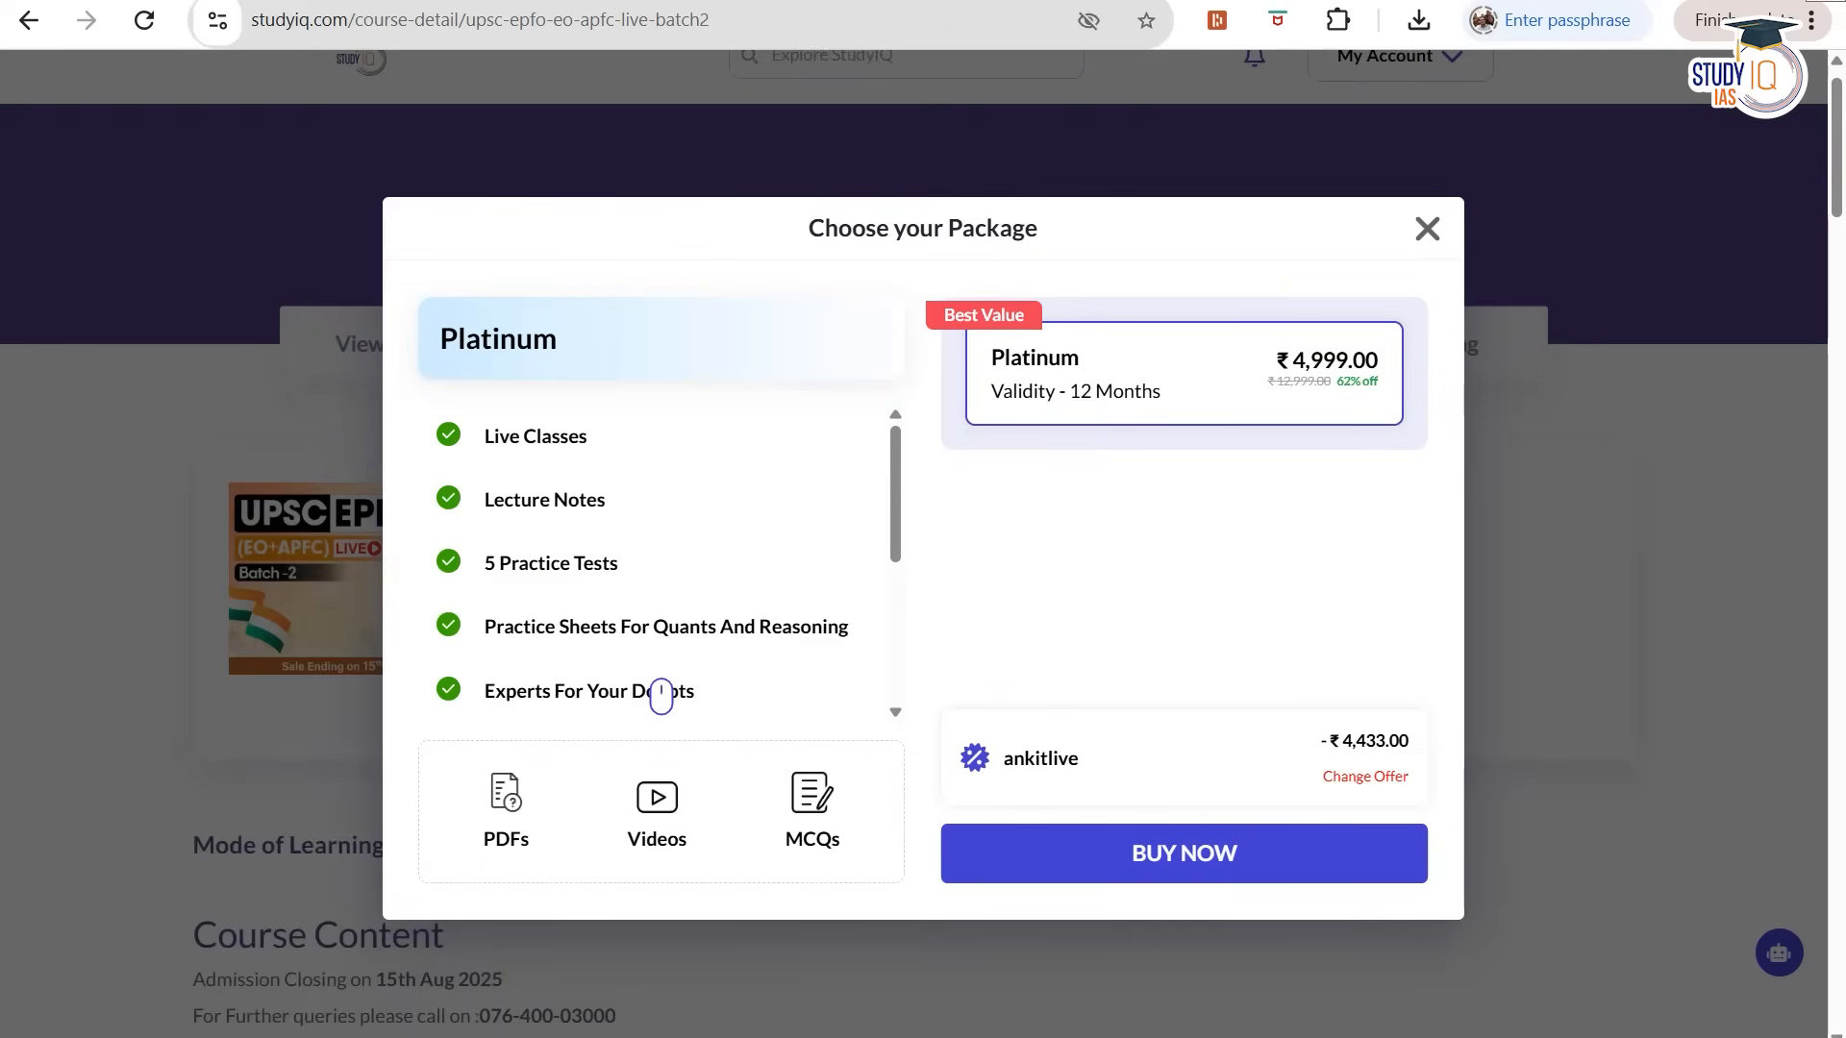
{"action": "left_click", "coordinate": [1428, 229]}
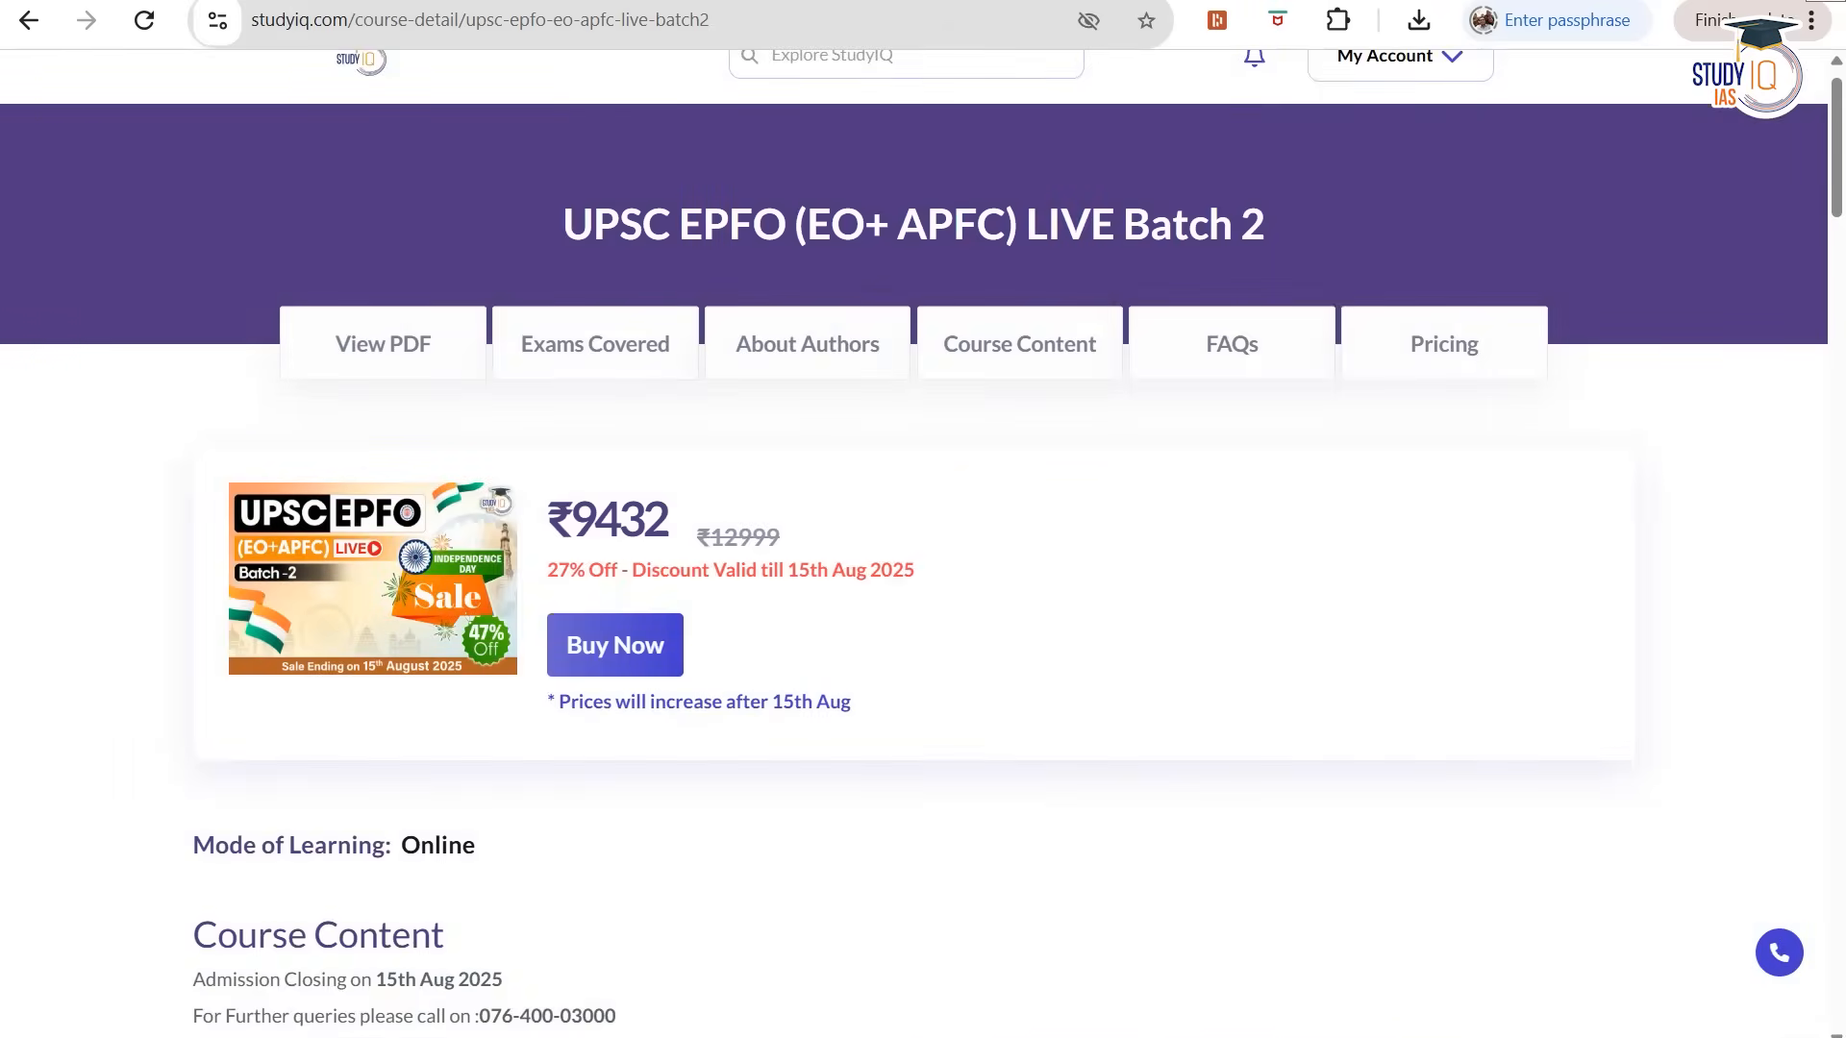